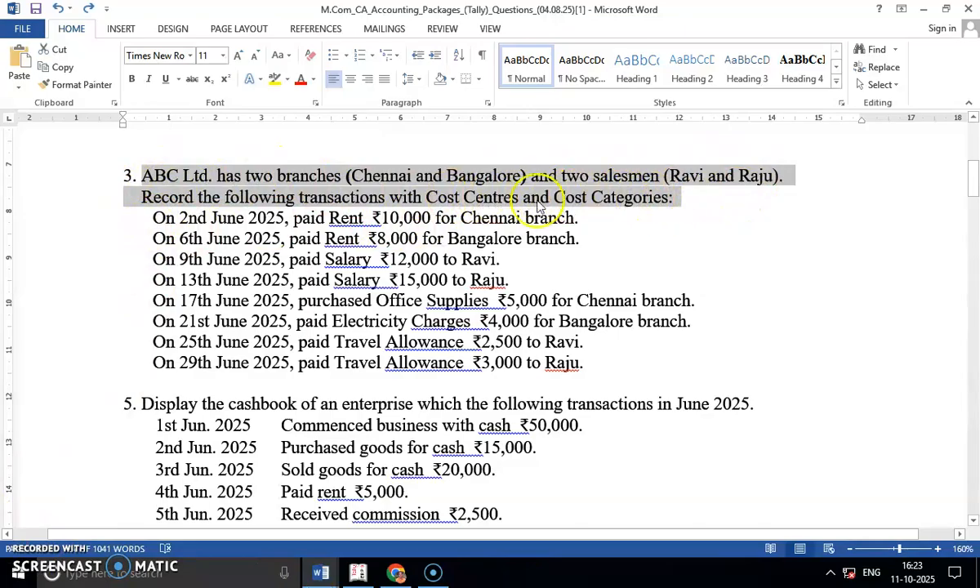
# - Review the expense types in question 3: rent, salary, office supplies, electricity charges and travel allowance
pyautogui.moveTo(292, 219); pyautogui.dragTo(360, 228)
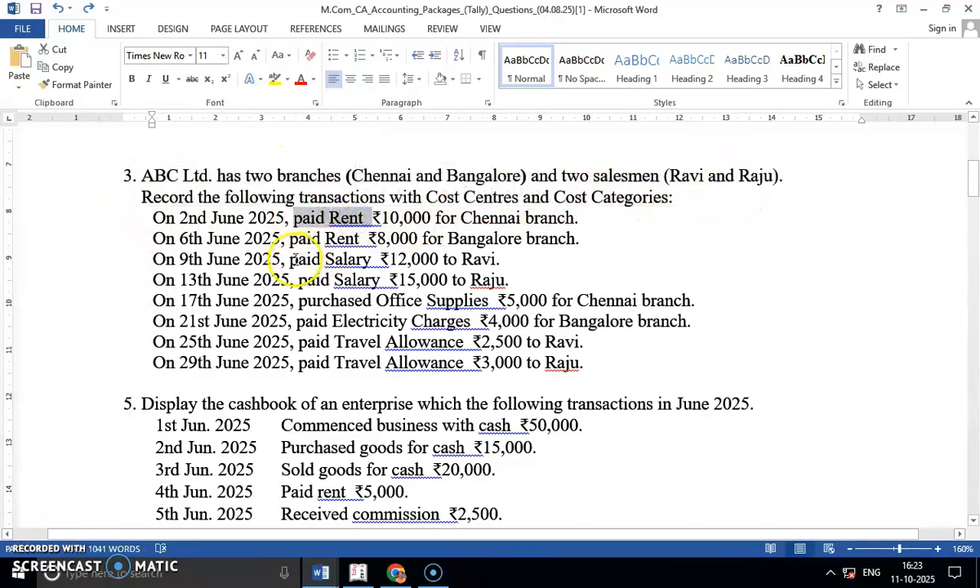
pyautogui.moveTo(289, 260); pyautogui.dragTo(359, 259)
pyautogui.moveTo(298, 301); pyautogui.dragTo(449, 301)
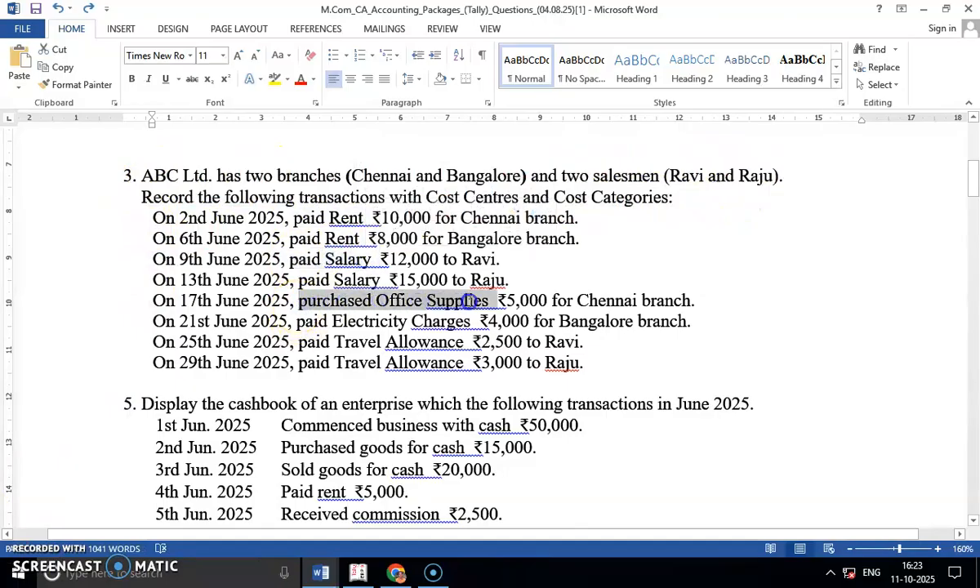
pyautogui.click(338, 321)
pyautogui.moveTo(338, 321); pyautogui.dragTo(438, 319)
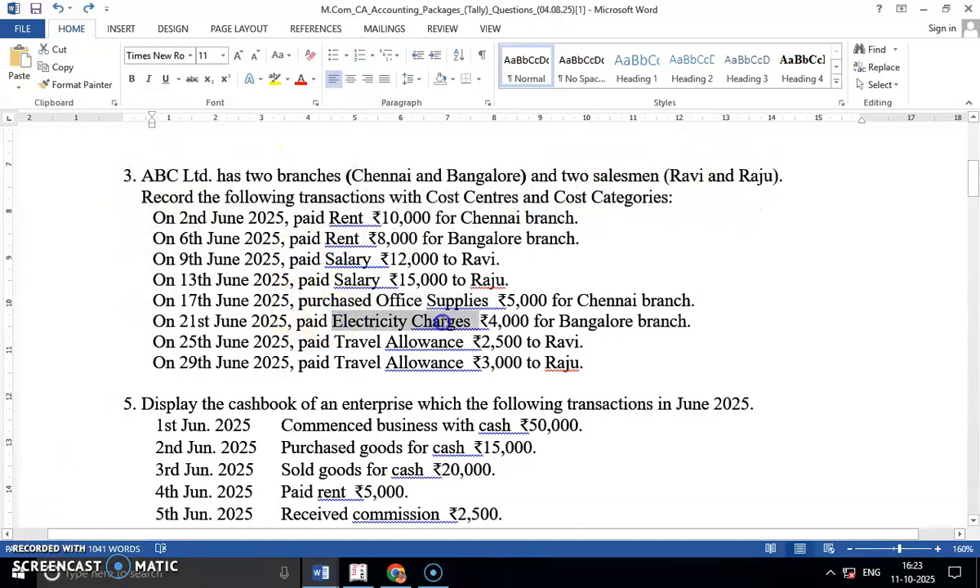
pyautogui.click(337, 343)
pyautogui.moveTo(337, 343); pyautogui.dragTo(438, 343)
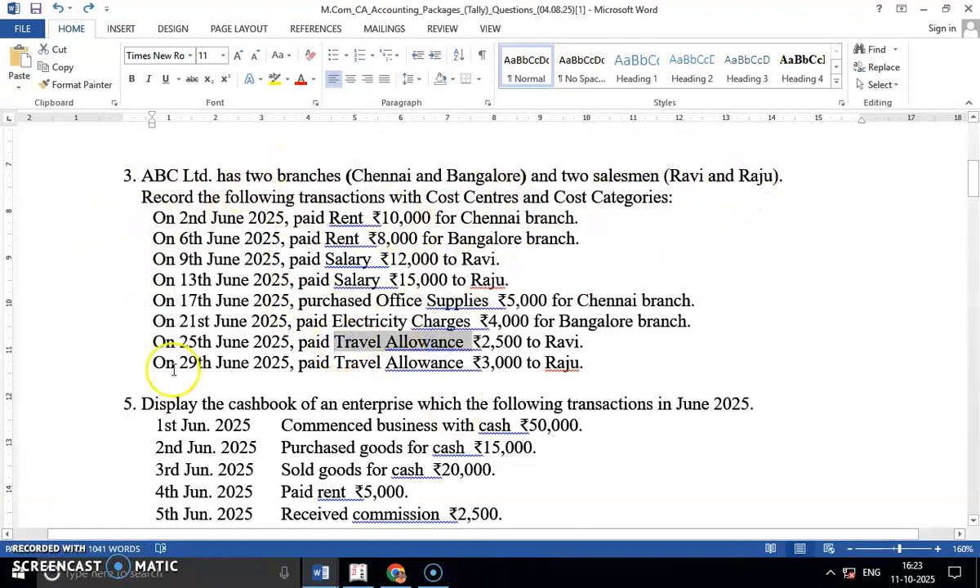
# - Switch to Tally.ERP 9 and start creating a new company named Srijith Limited
pyautogui.click(358, 572)
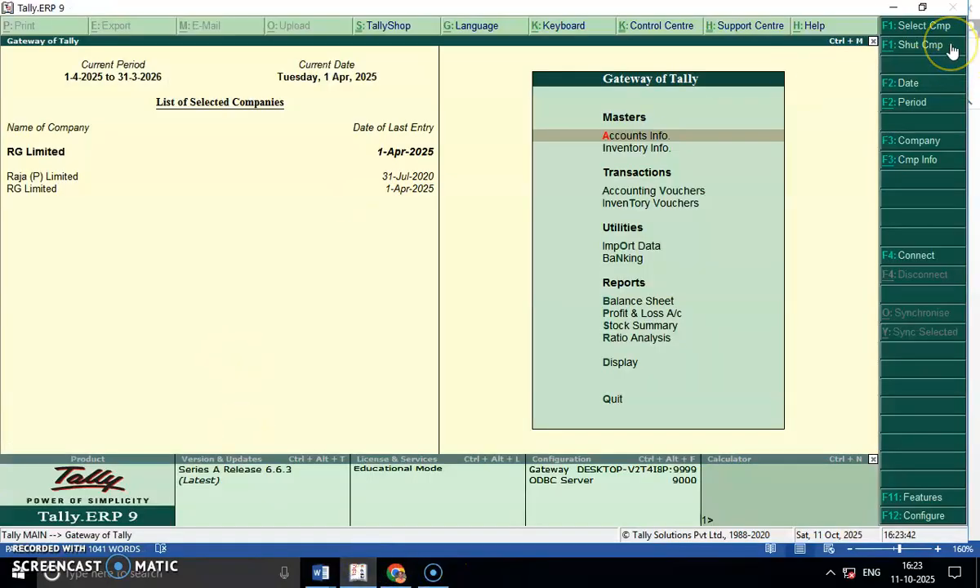
pyautogui.click(921, 160)
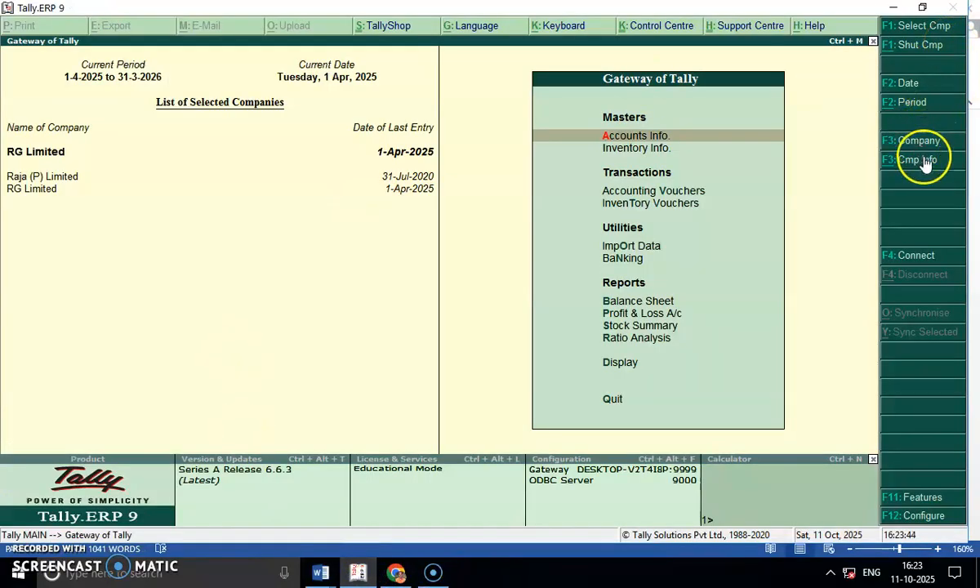
pyautogui.press('Down')
pyautogui.press('Down')
pyautogui.press('Down')
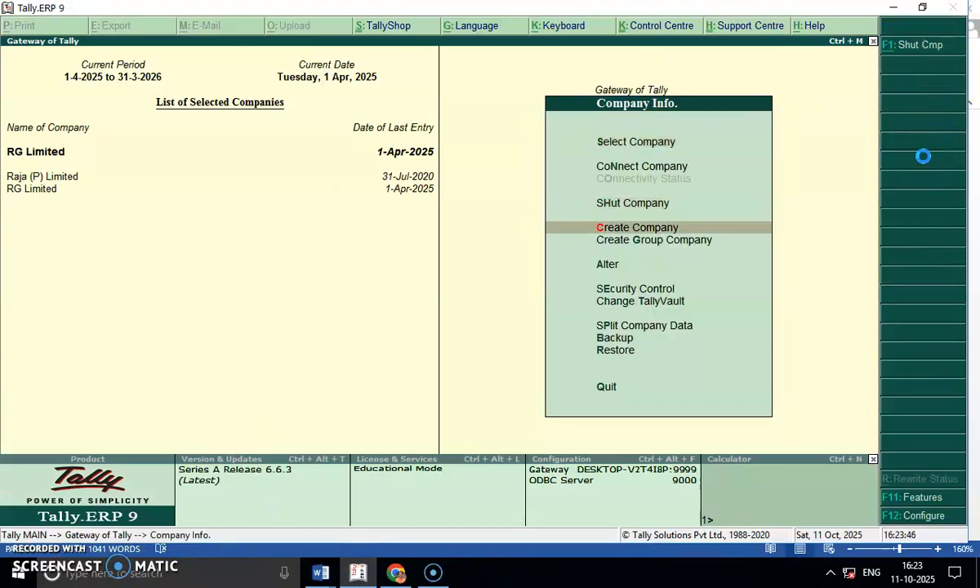
pyautogui.press('Return')
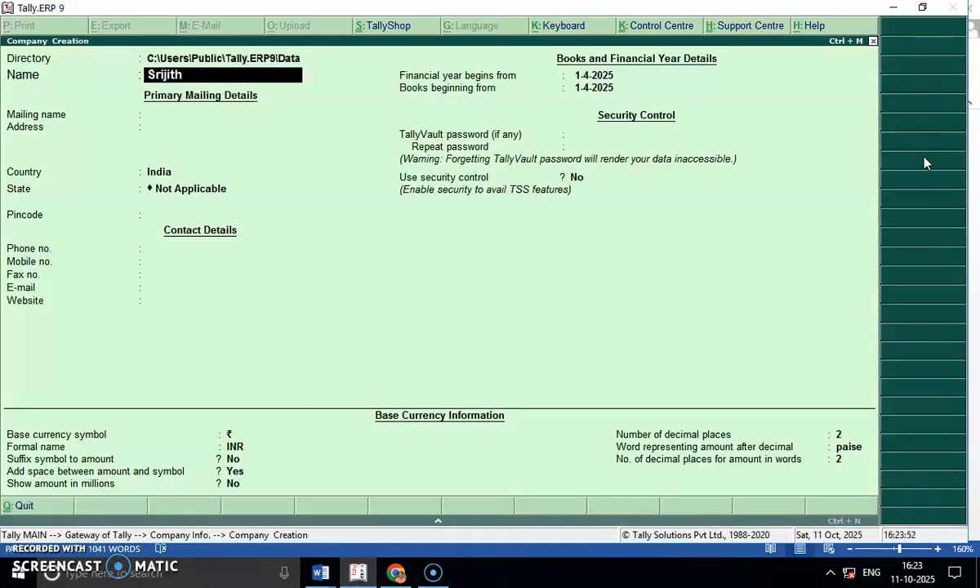
pyautogui.write('Srijith Limited')
pyautogui.press('Return')
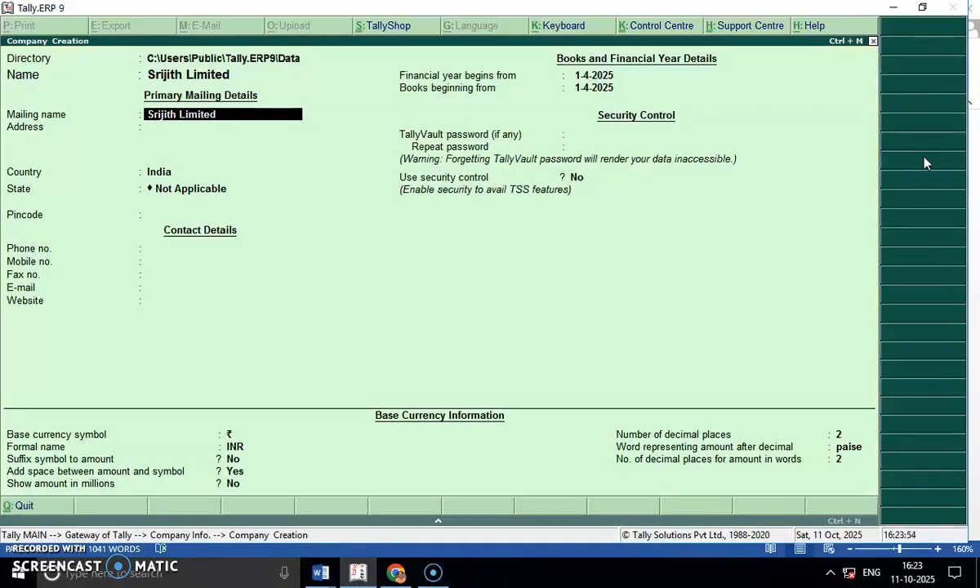
# - Set the new company's state to Tamil Nadu, keep the remaining defaults, save it and return to the Gateway of Tally
pyautogui.press('Return')
pyautogui.press('Return')
pyautogui.press('Return')
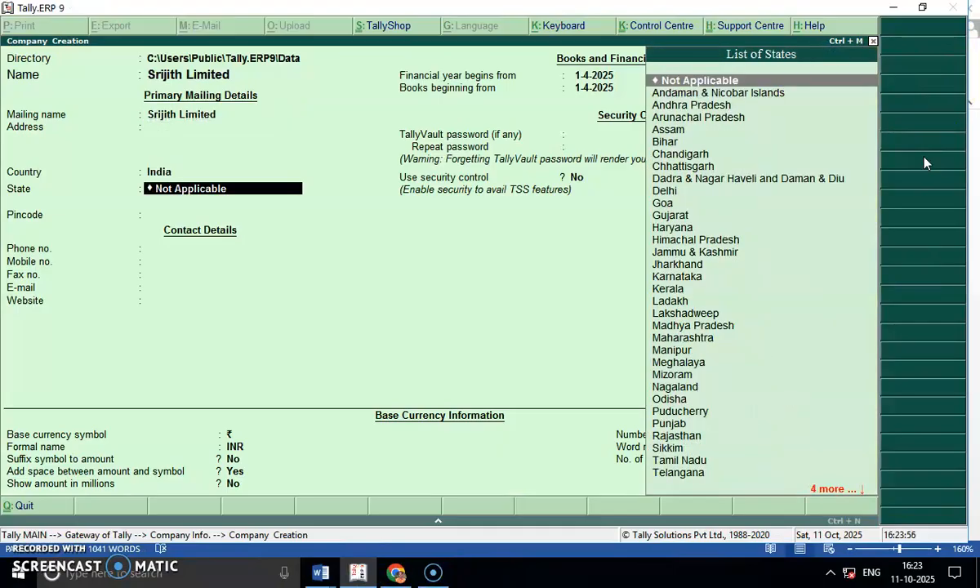
pyautogui.write('Tam')
pyautogui.press('Return')
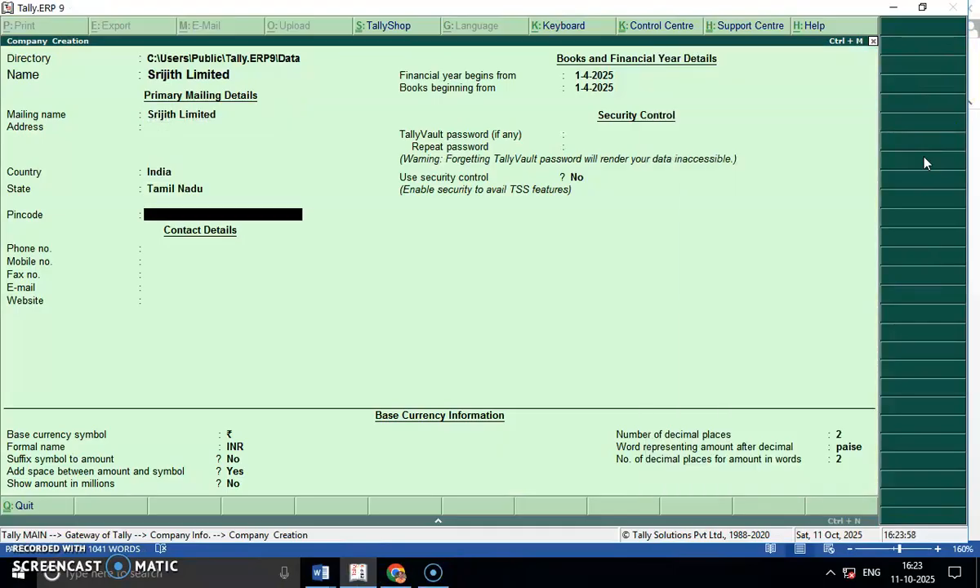
pyautogui.press('Return')
pyautogui.press('Return')
pyautogui.press('Return')
pyautogui.press('Return')
pyautogui.press('Return')
pyautogui.press('Return')
pyautogui.press('Return')
pyautogui.press('Return')
pyautogui.press('Return')
pyautogui.press('Return')
pyautogui.press('Return')
pyautogui.press('Return')
pyautogui.press('Return')
pyautogui.press('Return')
pyautogui.press('Return')
pyautogui.press('Return')
pyautogui.press('Return')
pyautogui.press('Return')
pyautogui.click(923, 156)
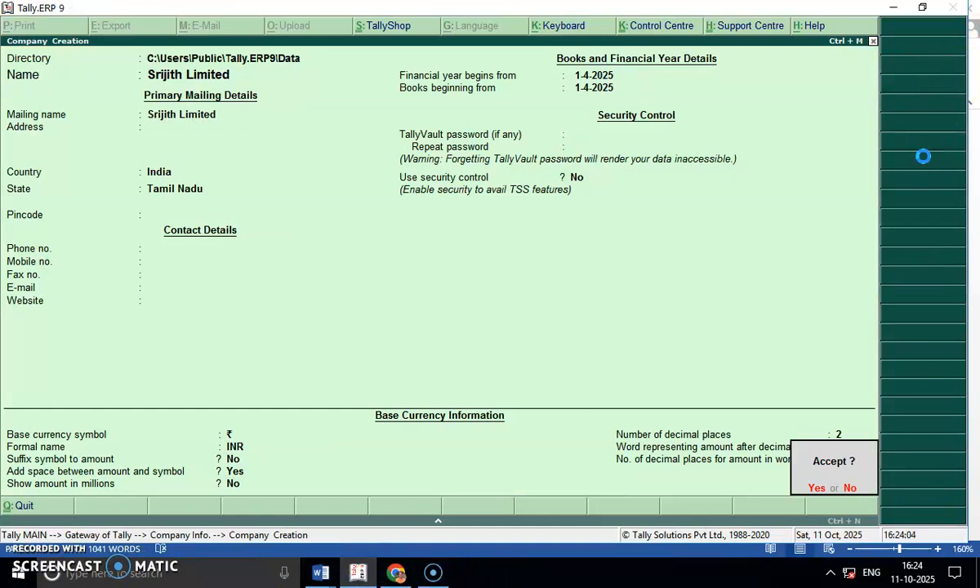
pyautogui.press('Return')
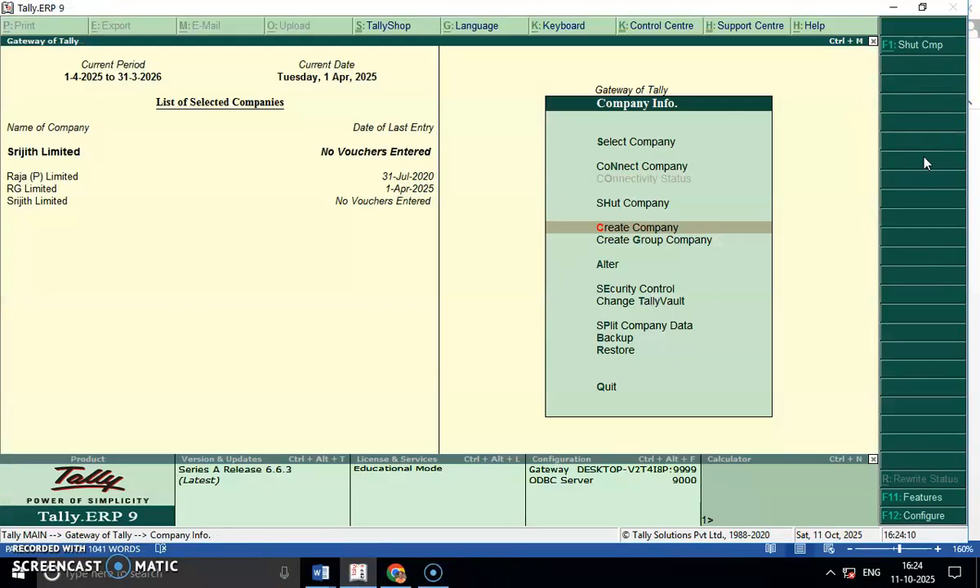
pyautogui.press('Escape')
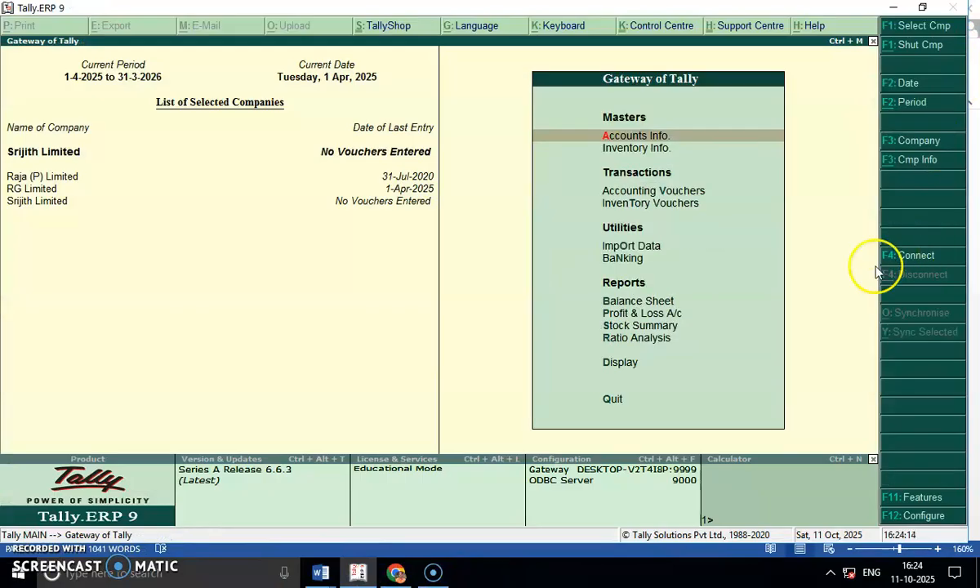
# - Open the accounting features of Srijith Limited, with Maintain cost centres at Yes and job costing at No
pyautogui.click(915, 498)
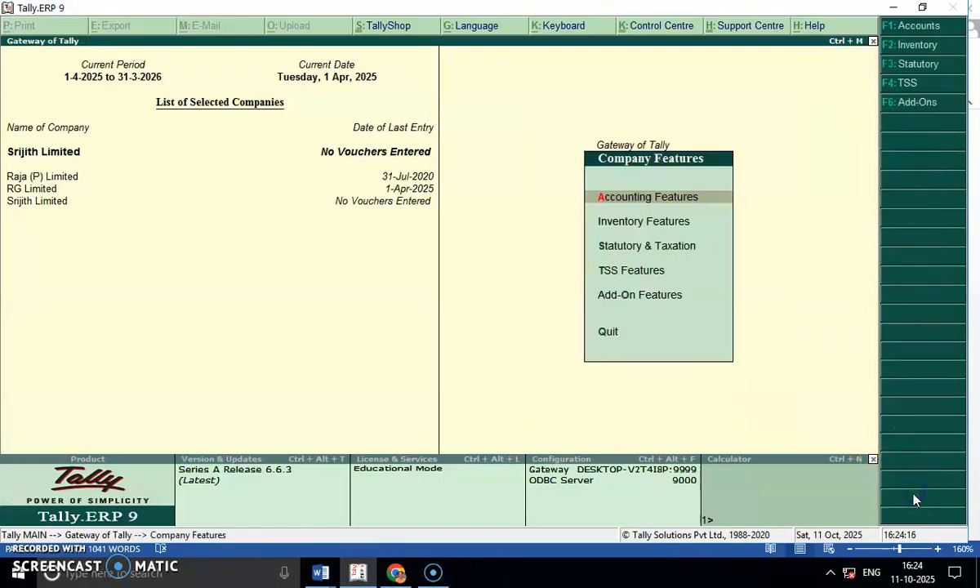
pyautogui.press('Return')
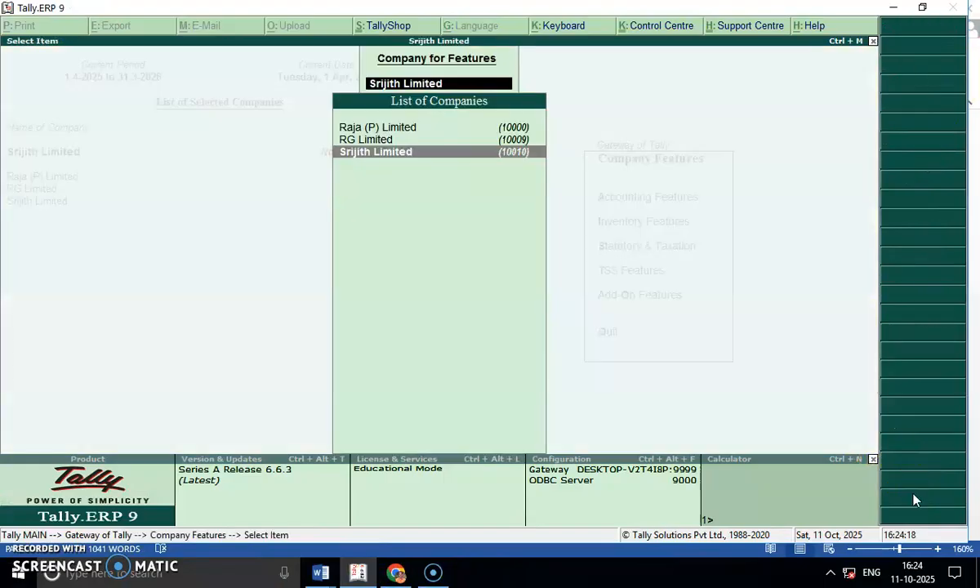
pyautogui.press('Return')
pyautogui.press('Return')
pyautogui.press('Return')
pyautogui.press('Return')
pyautogui.press('Return')
pyautogui.press('Return')
pyautogui.press('Return')
pyautogui.press('Return')
pyautogui.press('Return')
pyautogui.press('Return')
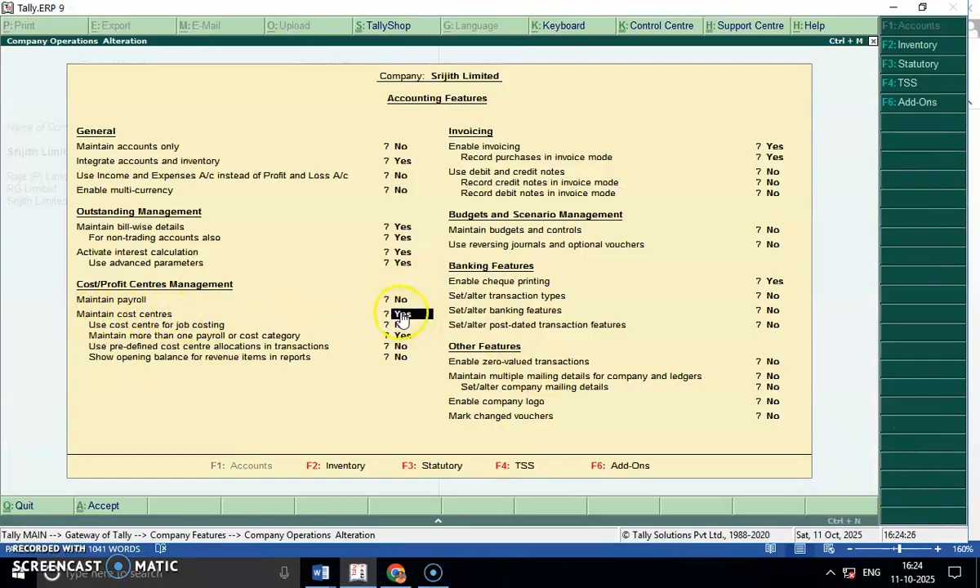
pyautogui.press('Return')
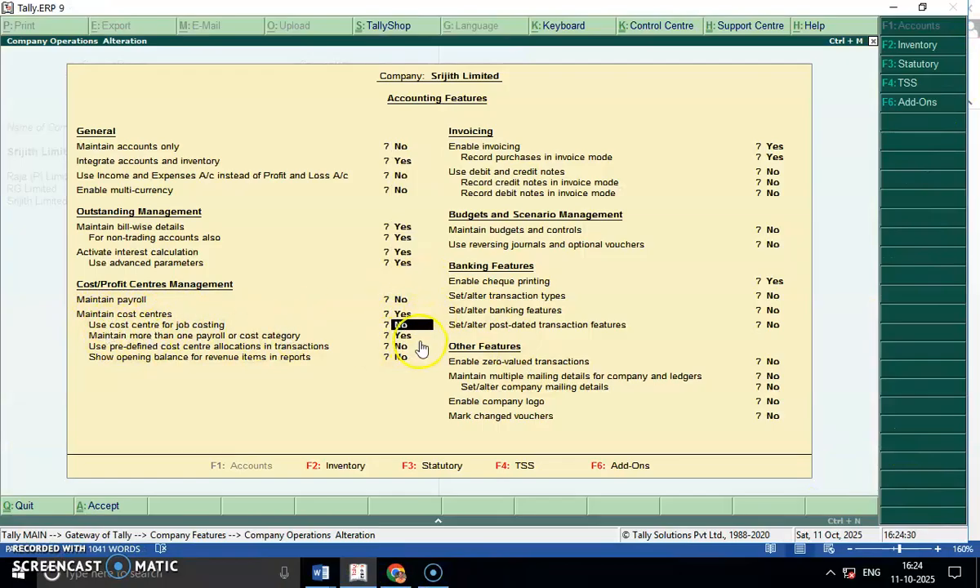
pyautogui.press('Return')
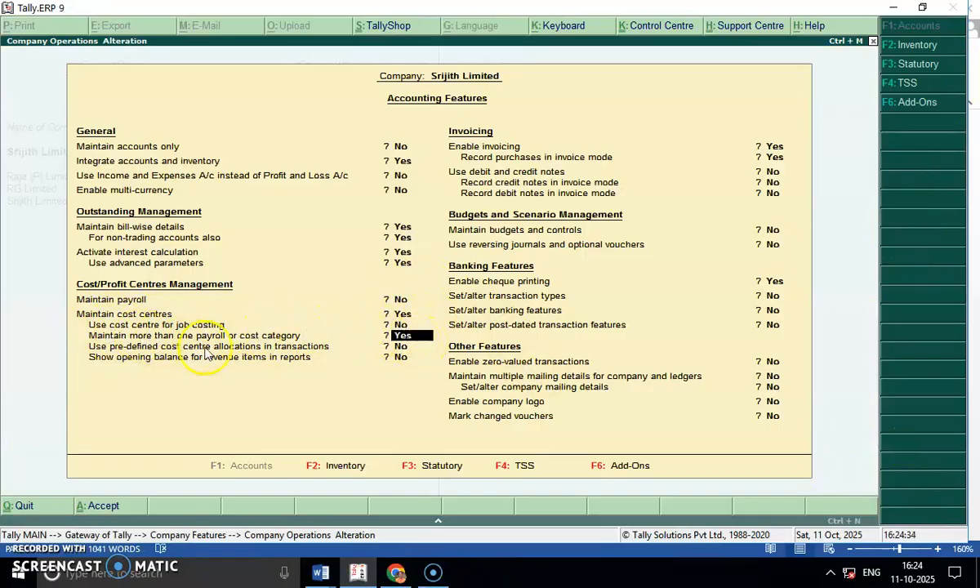
# - Keep Maintain more than one payroll or cost category at Yes, save the accounting features and return to the Gateway of Tally
pyautogui.press('Return')
pyautogui.press('Return')
pyautogui.press('Return')
pyautogui.press('Return')
pyautogui.press('Return')
pyautogui.press('Return')
pyautogui.press('Return')
pyautogui.press('Return')
pyautogui.press('Return')
pyautogui.press('Return')
pyautogui.press('Return')
pyautogui.press('Return')
pyautogui.press('Return')
pyautogui.press('Return')
pyautogui.press('Return')
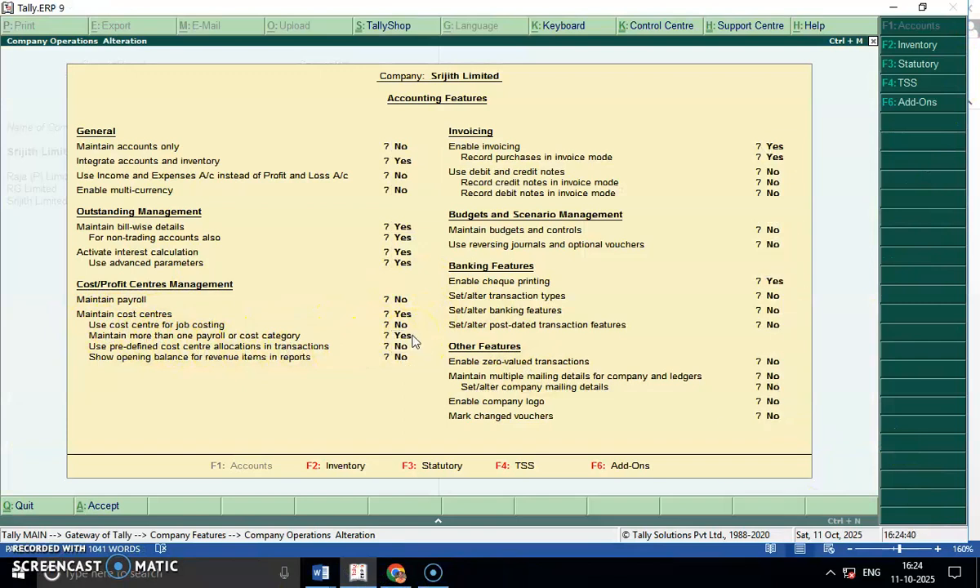
pyautogui.press('Return')
pyautogui.press('Return')
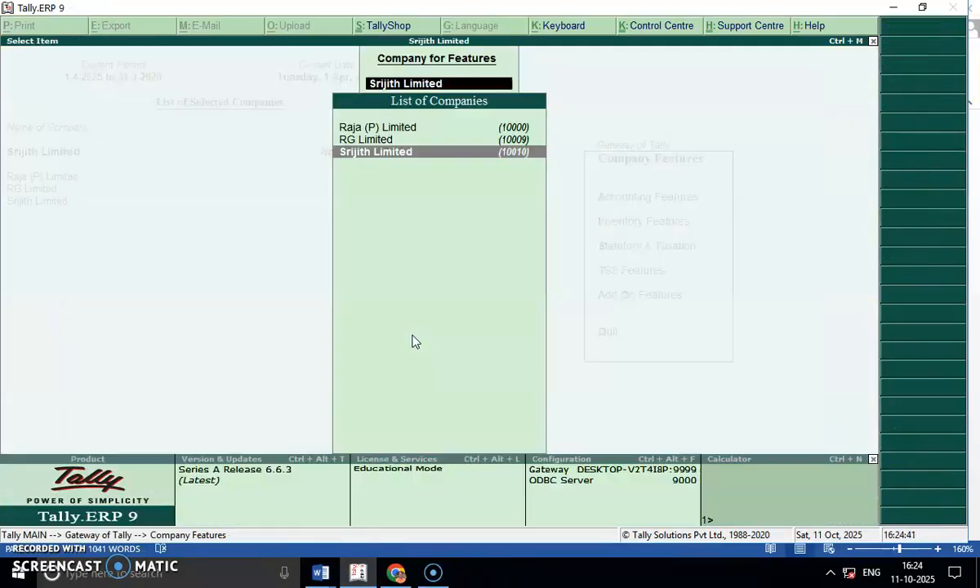
pyautogui.press('BackSpace')
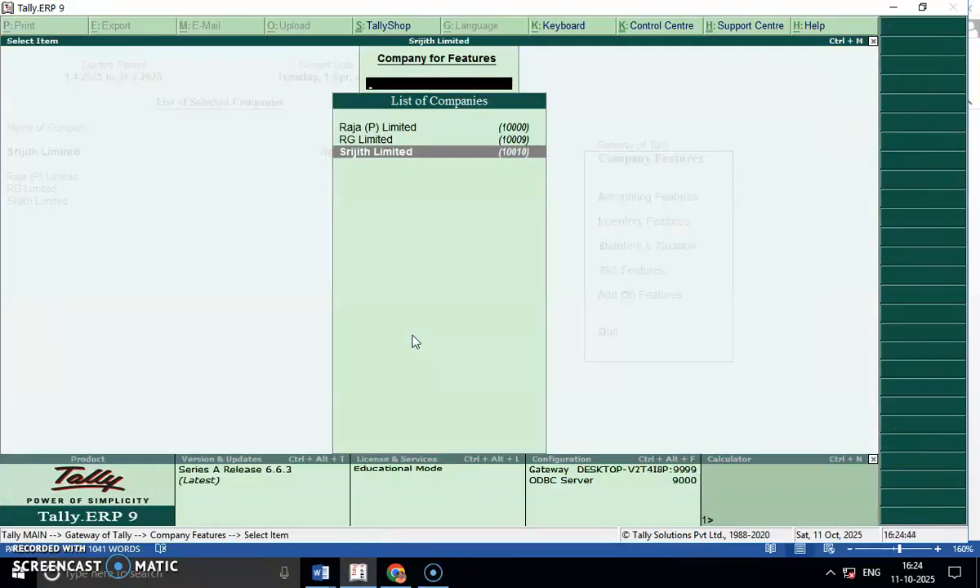
pyautogui.press('Escape')
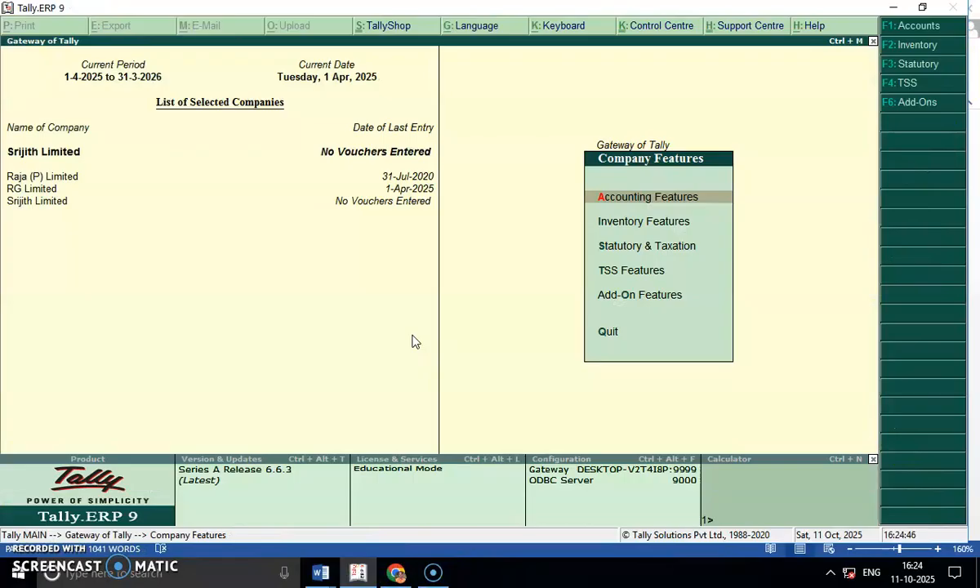
pyautogui.press('Escape')
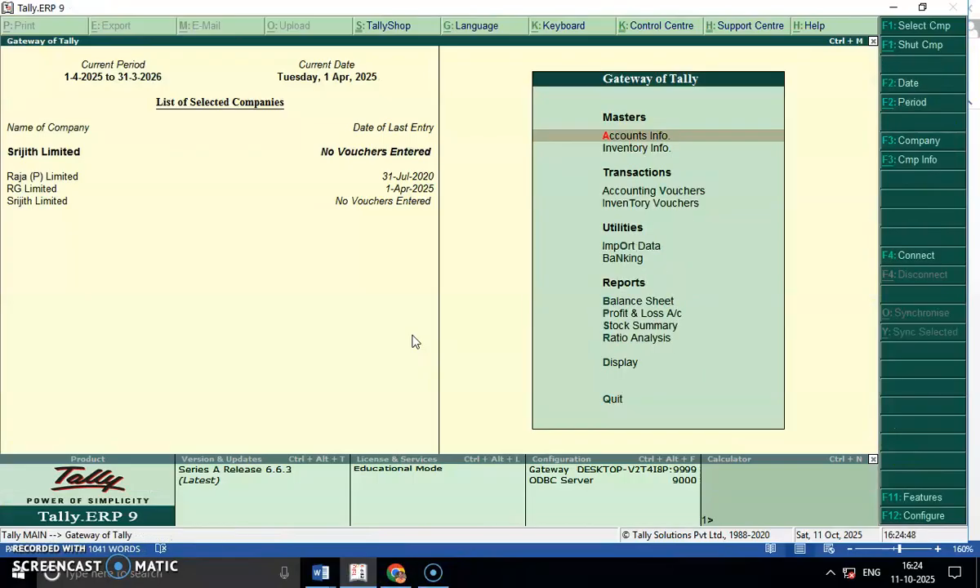
# - Open Accounts Info and switch to Word to examine the branches and salesmen named in question 3 as cost categories
pyautogui.press('Return')
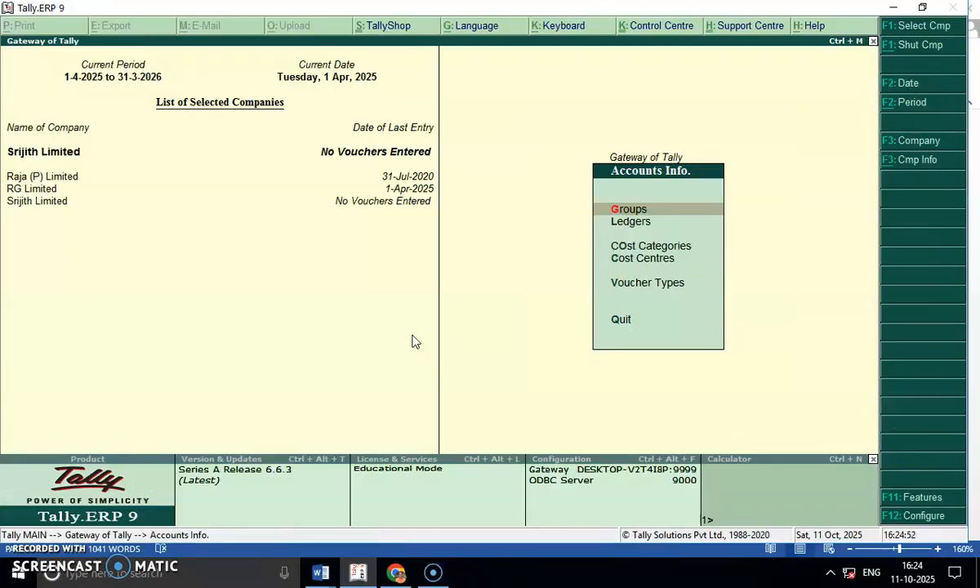
pyautogui.hotkey('alt', 'Tab')
pyautogui.click(346, 158)
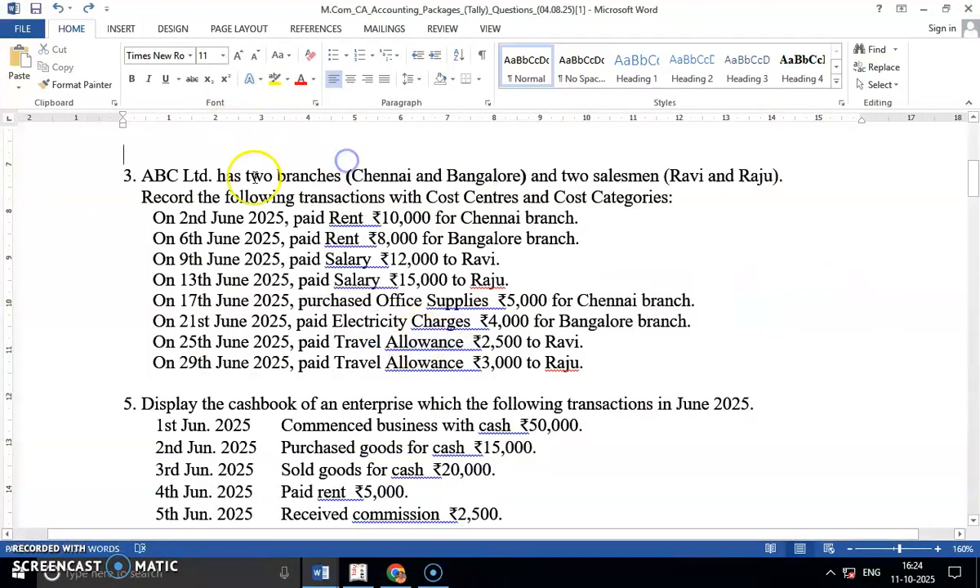
pyautogui.moveTo(278, 176); pyautogui.dragTo(339, 174)
pyautogui.moveTo(598, 175); pyautogui.dragTo(634, 175)
pyautogui.tripleClick(635, 175)
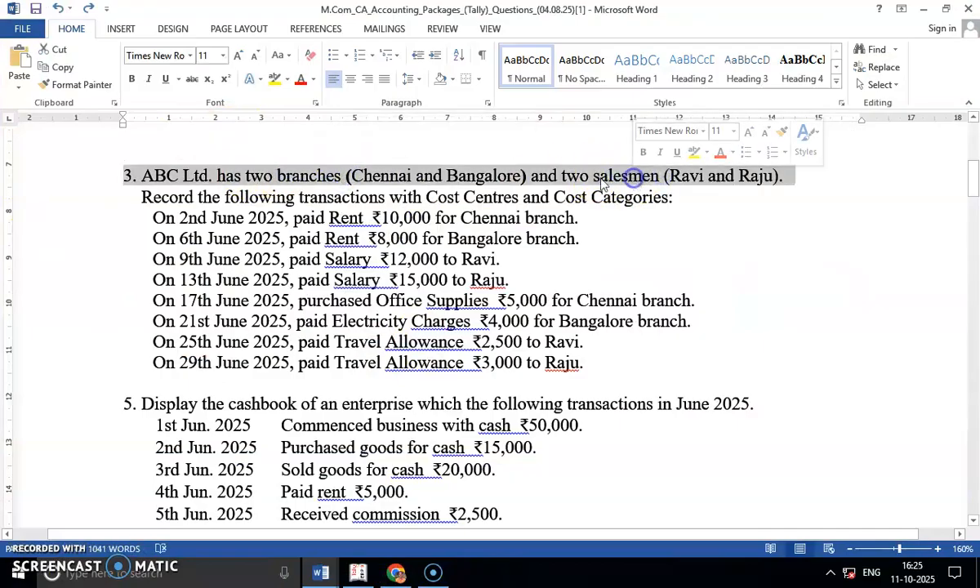
pyautogui.tripleClick(308, 178)
pyautogui.click(325, 180)
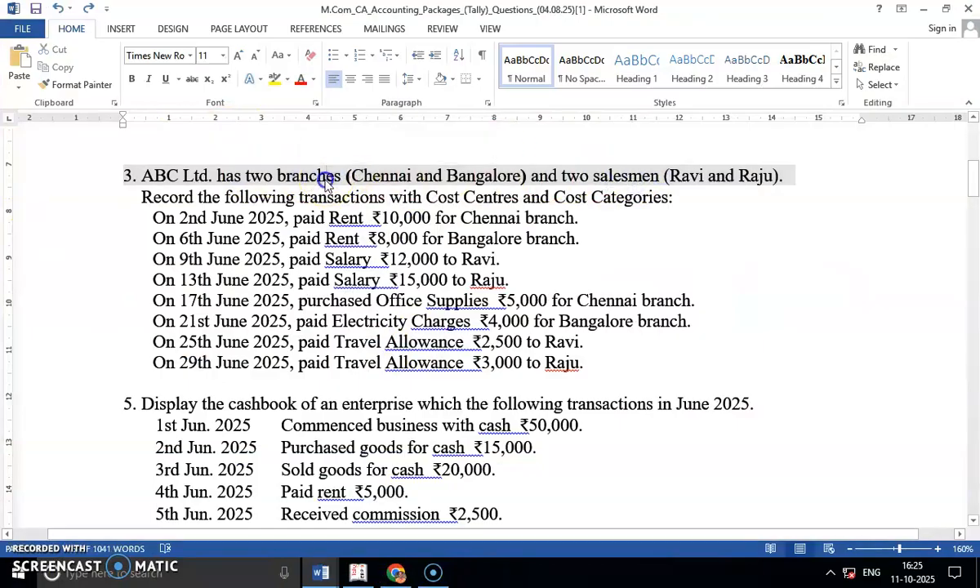
pyautogui.doubleClick(326, 180)
pyautogui.click(603, 174)
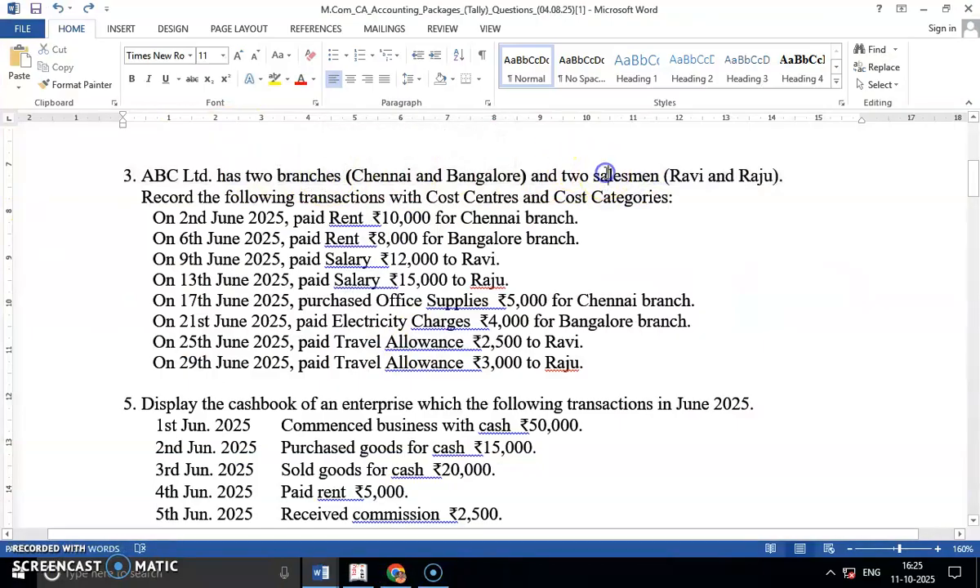
pyautogui.doubleClick(605, 175)
# - Switch back to Tally.ERP 9 and create a single cost category named Branch, keeping its default allocation settings
pyautogui.hotkey('alt', 'Tab')
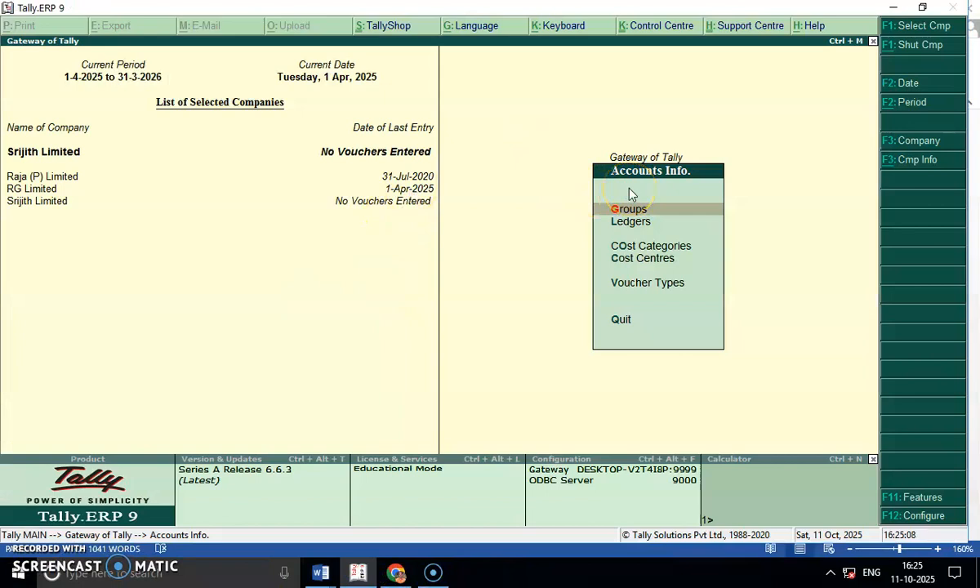
pyautogui.press('Down')
pyautogui.press('Down')
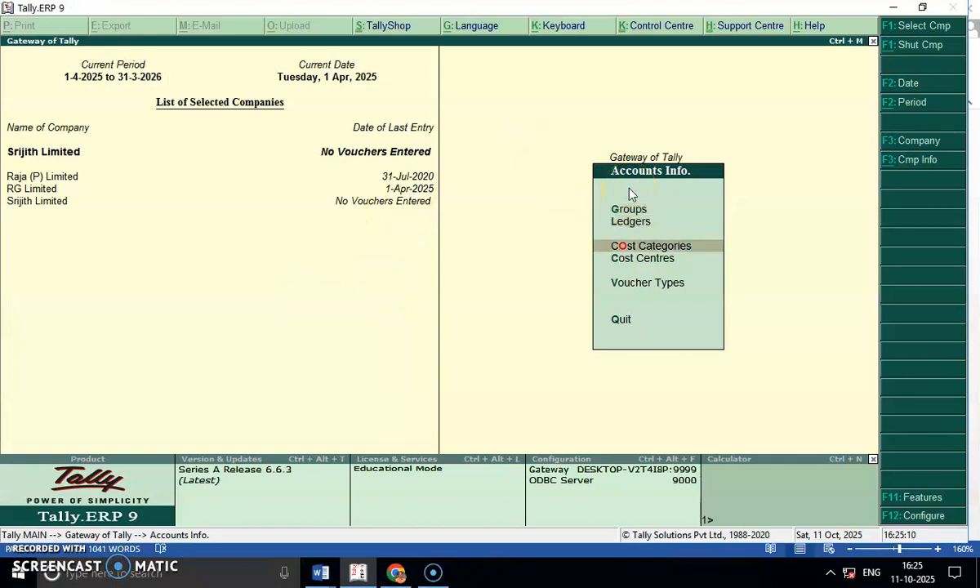
pyautogui.press('Return')
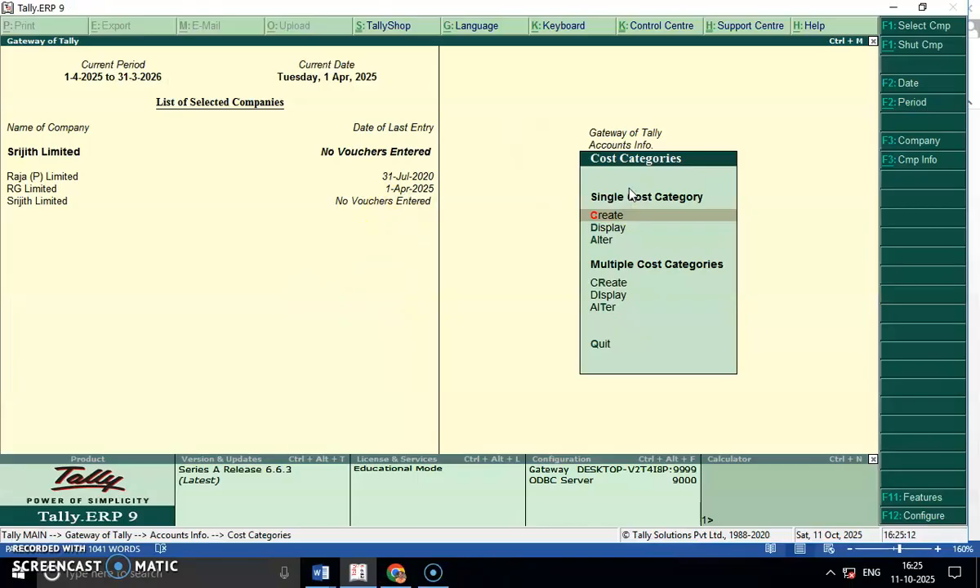
pyautogui.press('Return')
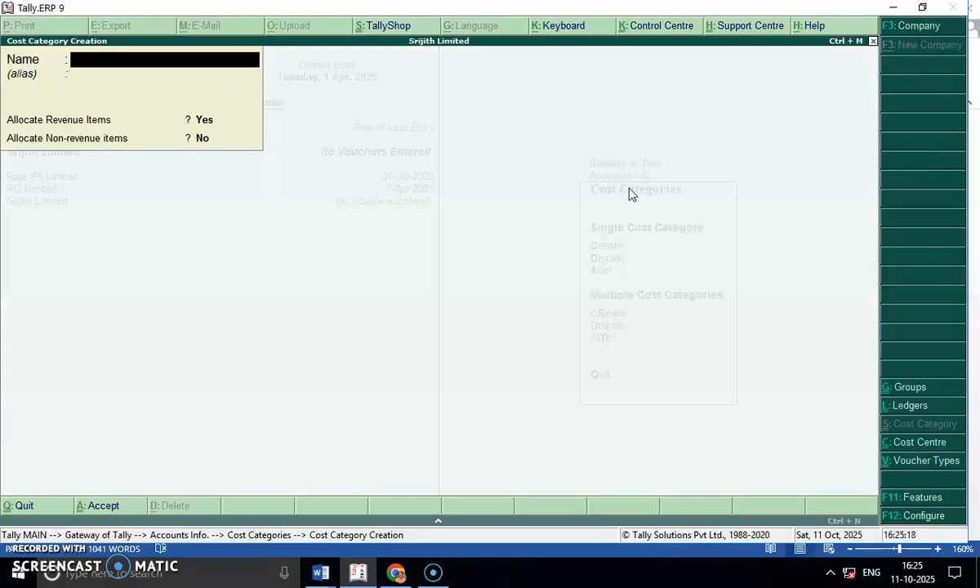
pyautogui.write('Branche')
pyautogui.press('BackSpace')
pyautogui.press('Return')
pyautogui.press('Return')
pyautogui.press('Return')
pyautogui.press('Return')
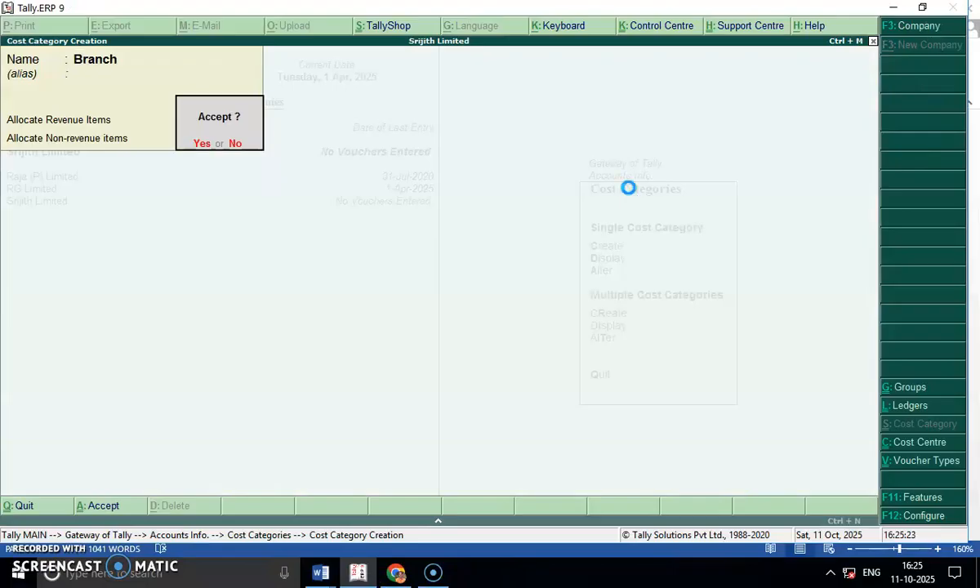
pyautogui.press('Return')
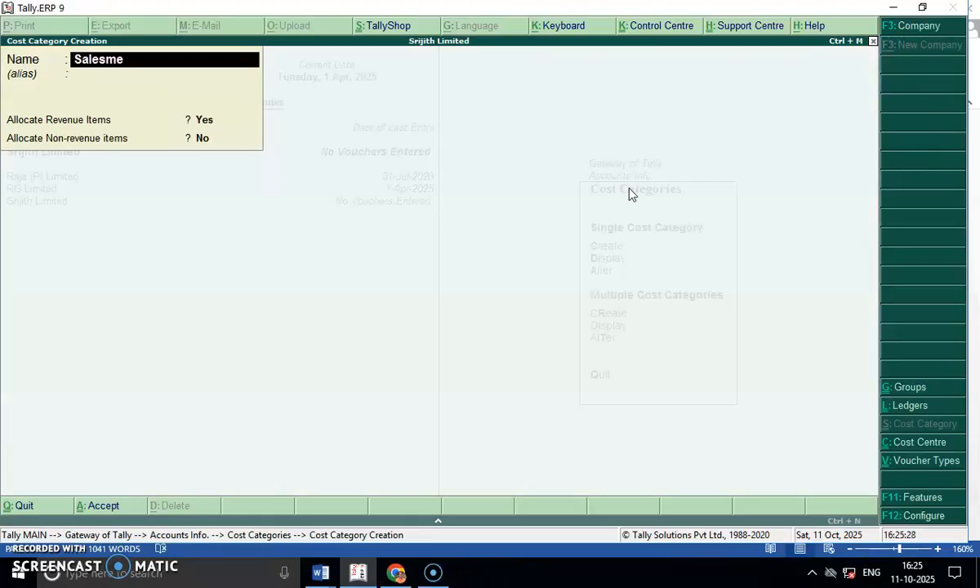
# - Save a second cost category named Salesmen with its default allocation settings, and leave cost category creation
pyautogui.press('Return')
pyautogui.press('Return')
pyautogui.press('Return')
pyautogui.press('Return')
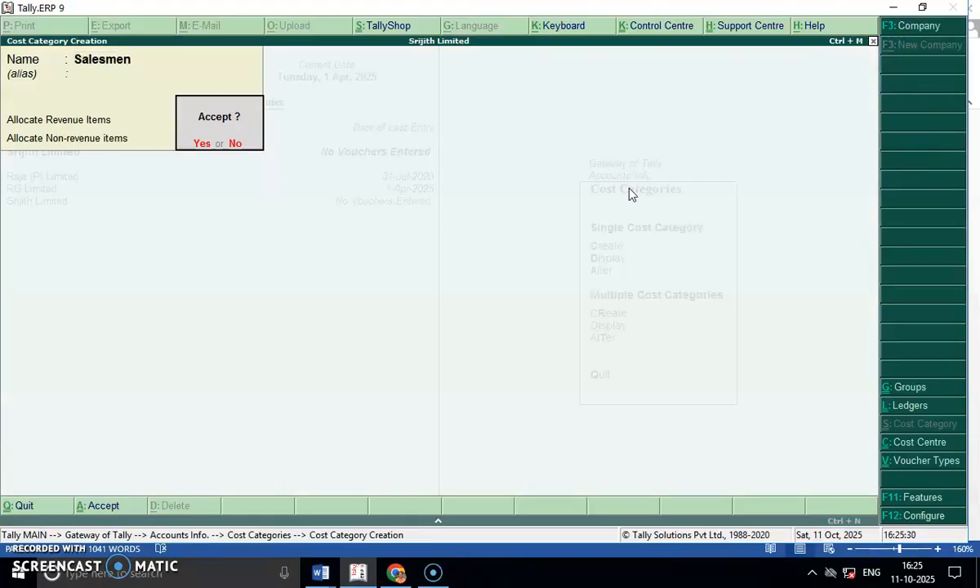
pyautogui.press('Return')
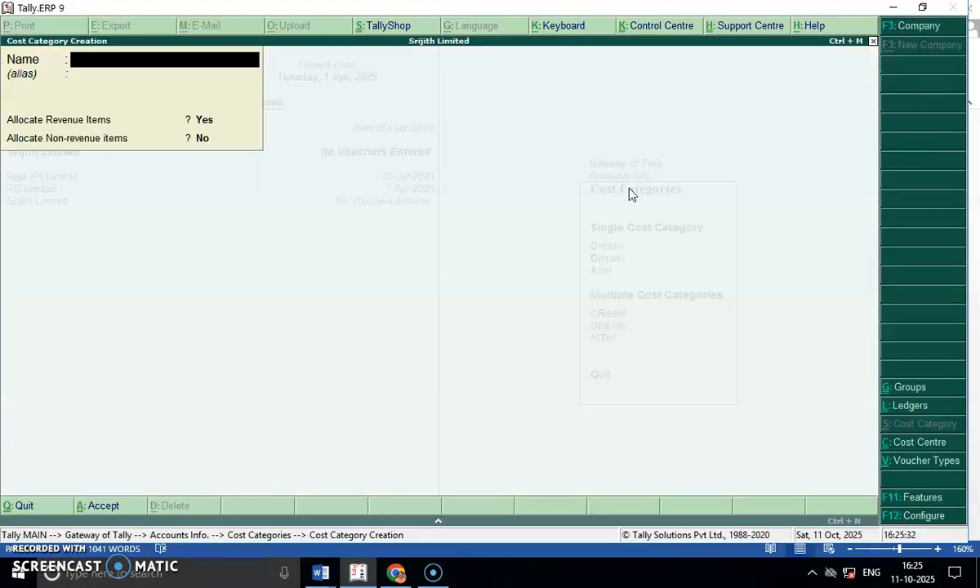
pyautogui.press('Escape')
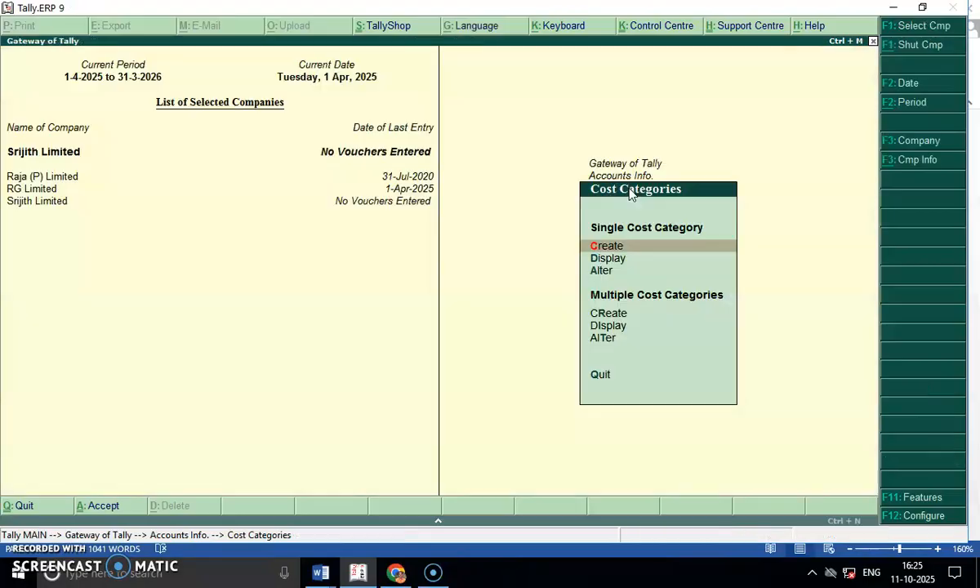
# - Open single cost centre creation and switch to Word to examine the two branch names in question 3
pyautogui.press('Escape')
pyautogui.press('Down')
pyautogui.press('Return')
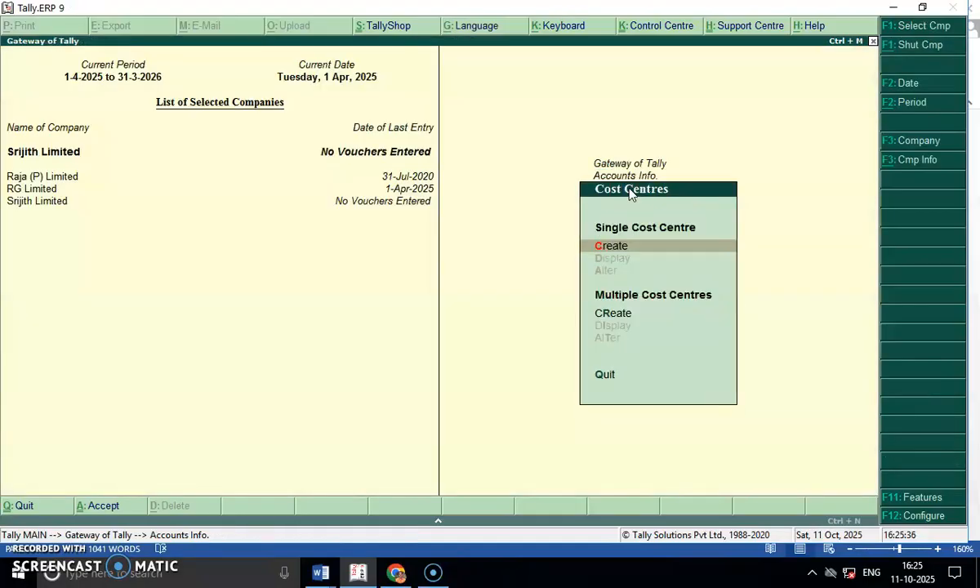
pyautogui.press('Return')
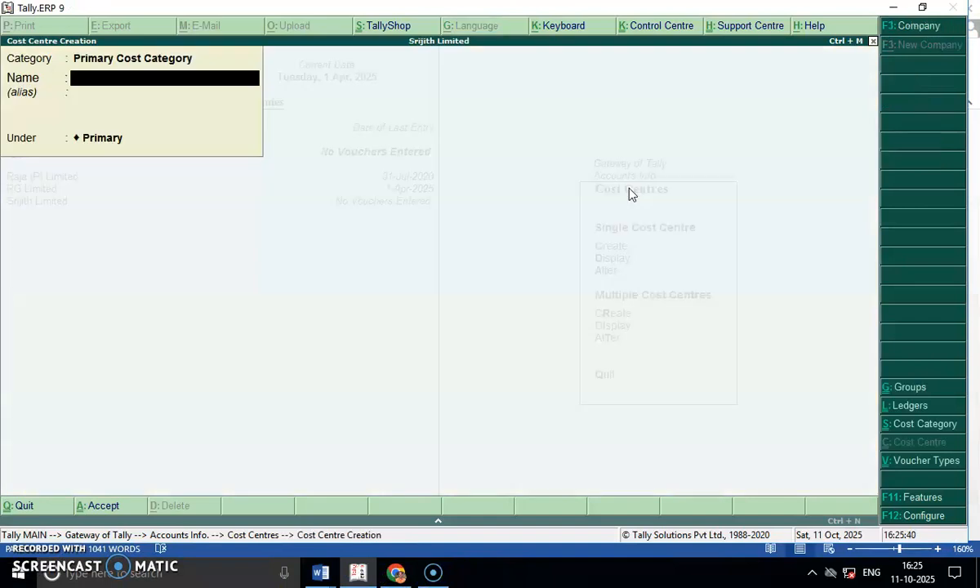
pyautogui.hotkey('alt', 'Tab')
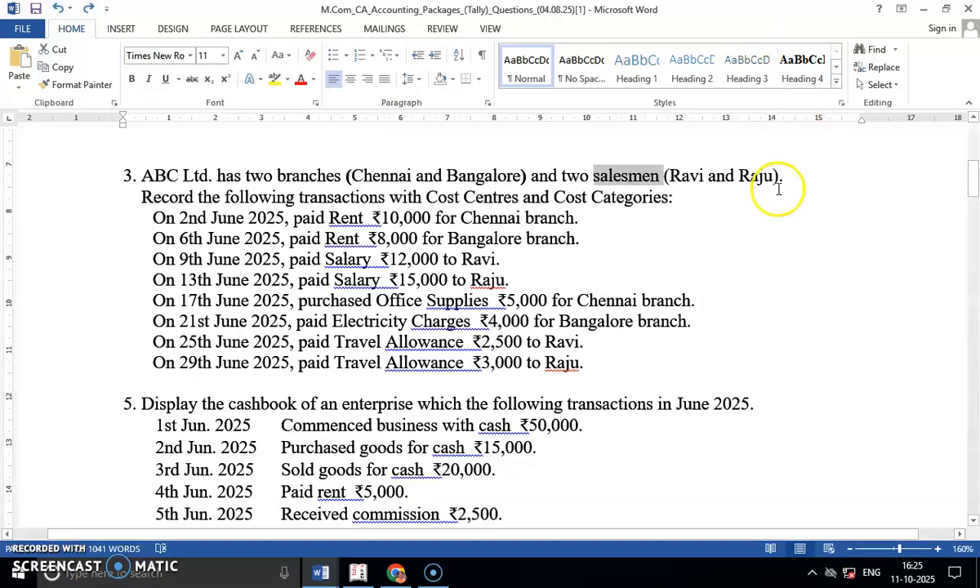
pyautogui.tripleClick(310, 177)
pyautogui.click(310, 177)
pyautogui.moveTo(349, 175); pyautogui.dragTo(491, 174)
# - Switch back to Tally.ERP 9 and name the new cost centre Chennai, keeping it under Primary
pyautogui.hotkey('alt', 'Tab')
pyautogui.click(181, 97)
pyautogui.write('Chennai')
pyautogui.press('Return')
pyautogui.press('Return')
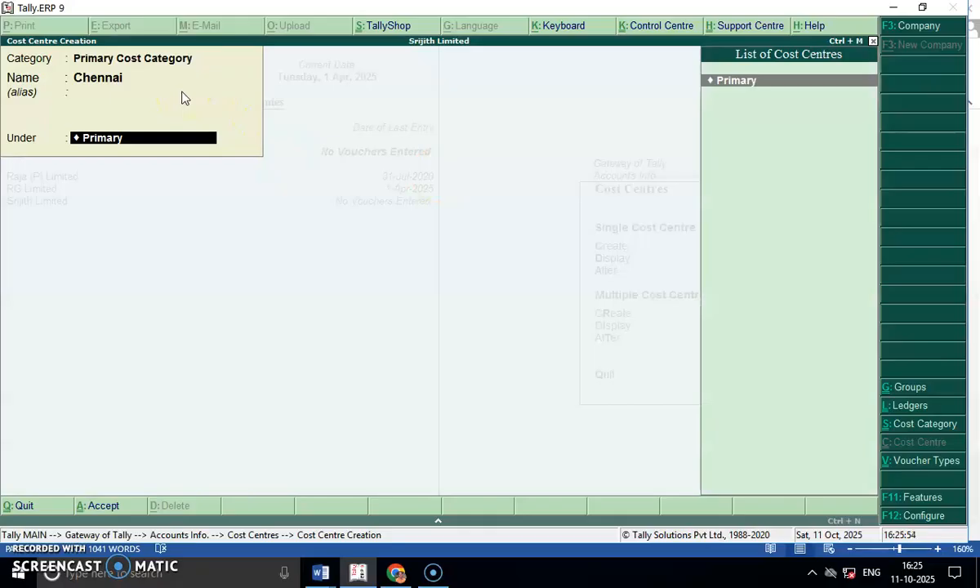
# - Set the Chennai cost centre's category to Branch and save the cost centre
pyautogui.hotkey('shift', 'Tab')
pyautogui.hotkey('shift', 'Tab')
pyautogui.hotkey('shift', 'Tab')
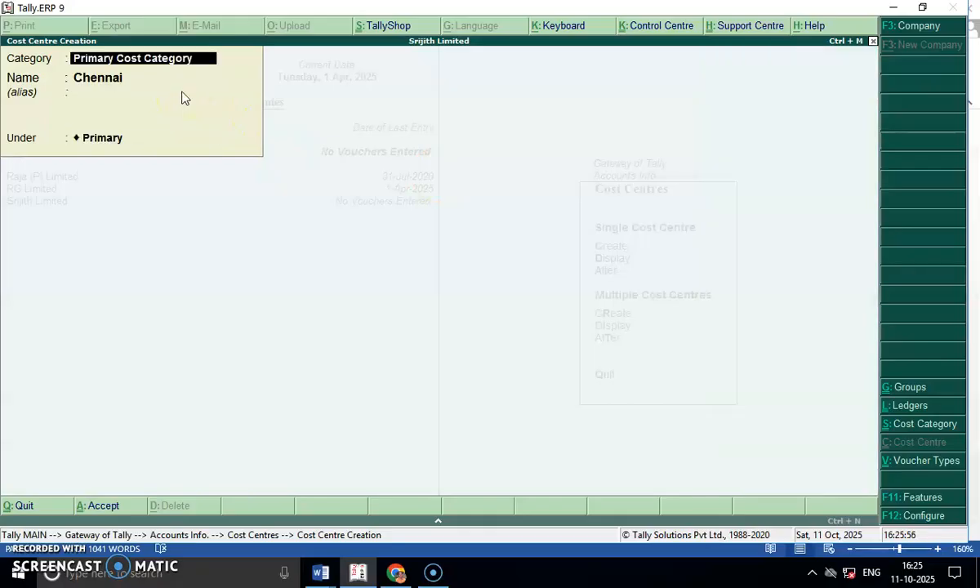
pyautogui.write('B')
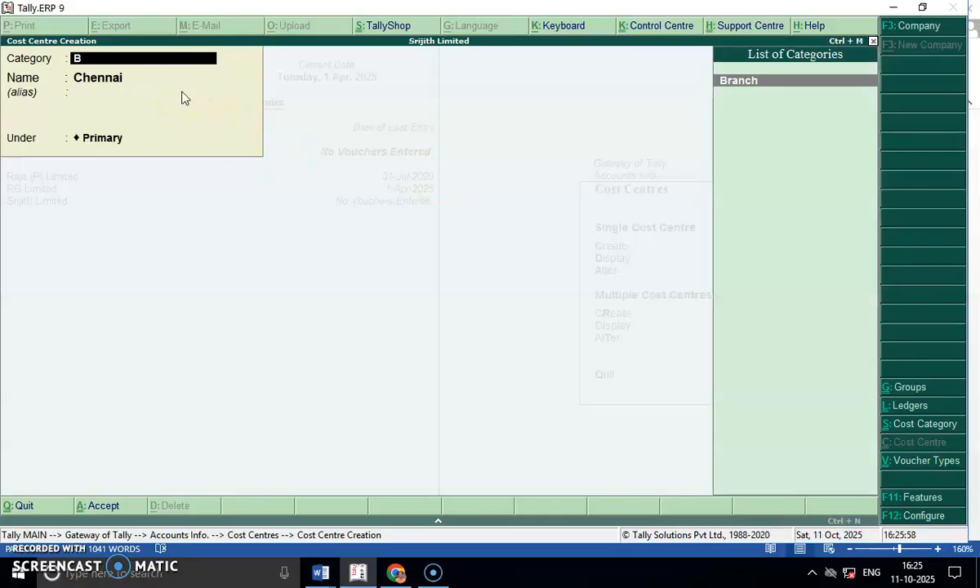
pyautogui.press('Return')
pyautogui.press('Return')
pyautogui.press('Return')
pyautogui.press('Return')
pyautogui.press('Return')
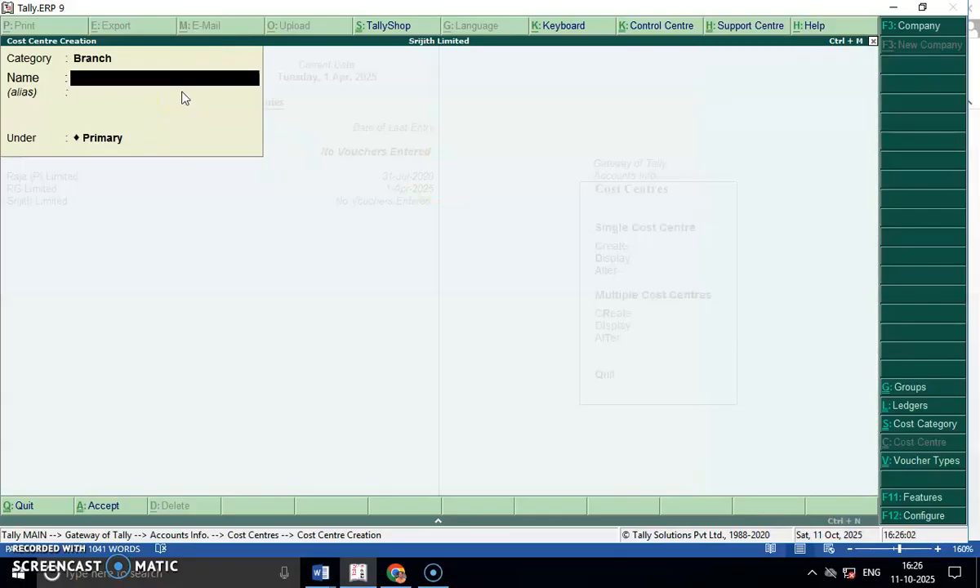
# - Check the second branch name in Word and create the cost centre Bangalore in the Branch category under Primary in Tally.ERP 9
pyautogui.hotkey('alt', 'Tab')
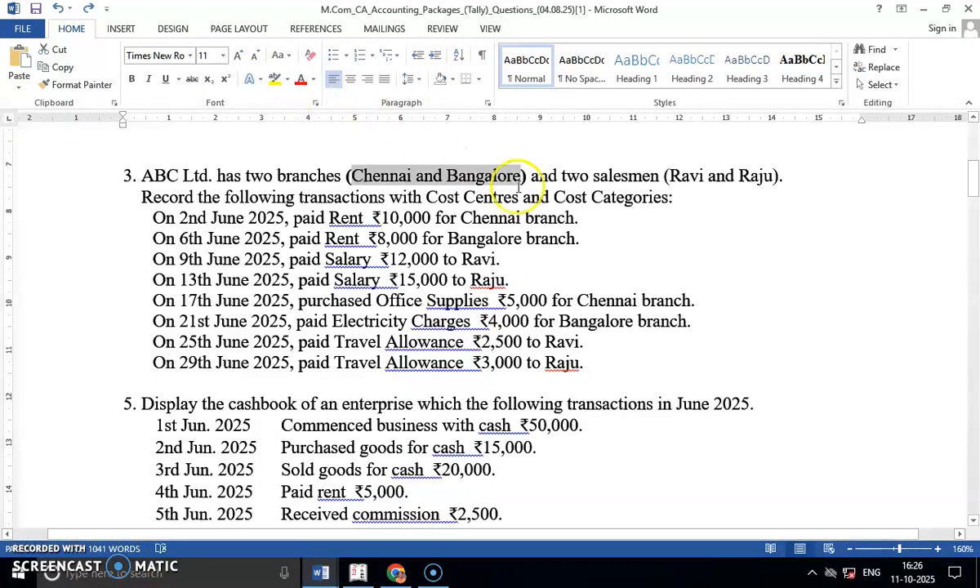
pyautogui.doubleClick(490, 176)
pyautogui.hotkey('alt', 'Tab')
pyautogui.write('B')
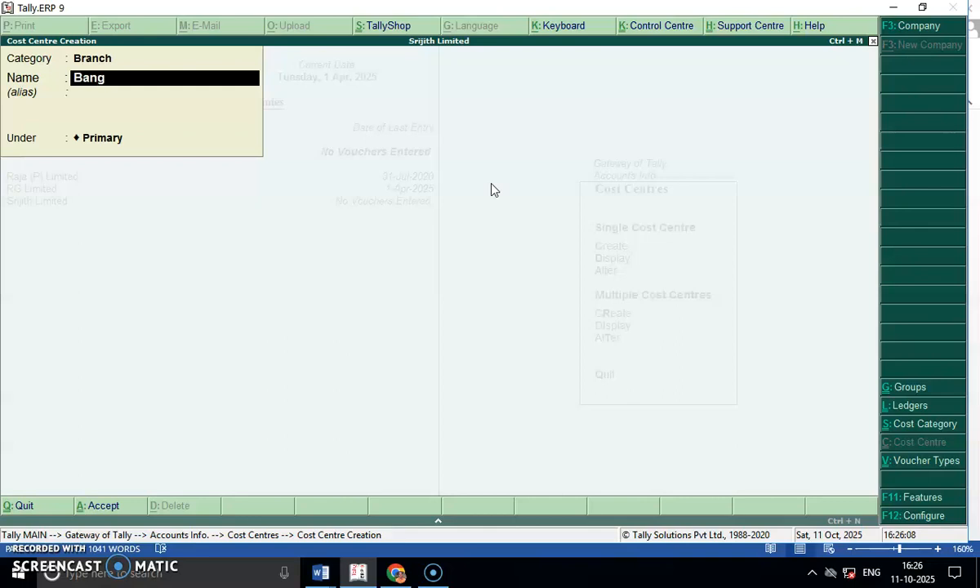
pyautogui.write('angalore')
pyautogui.press('Return')
pyautogui.press('Return')
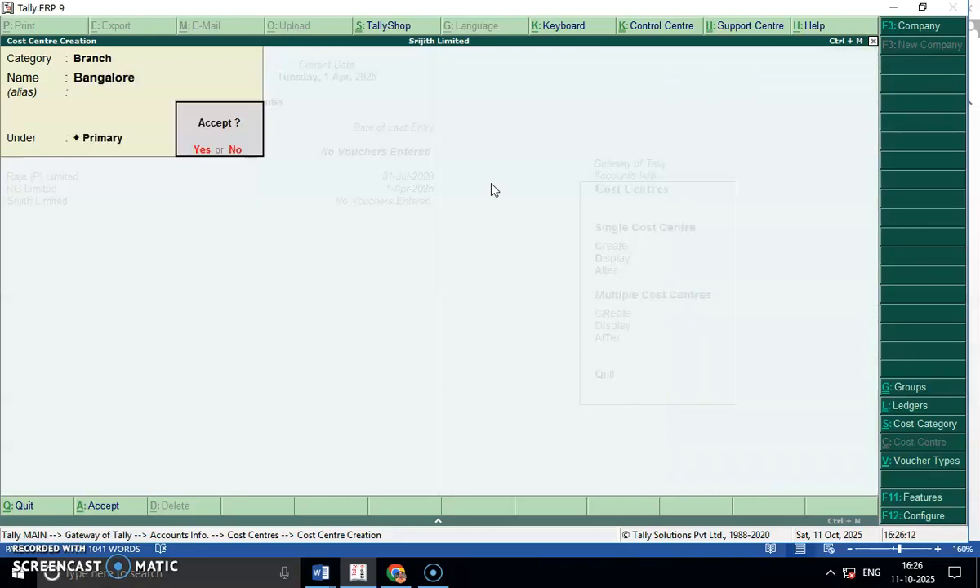
pyautogui.press('y')
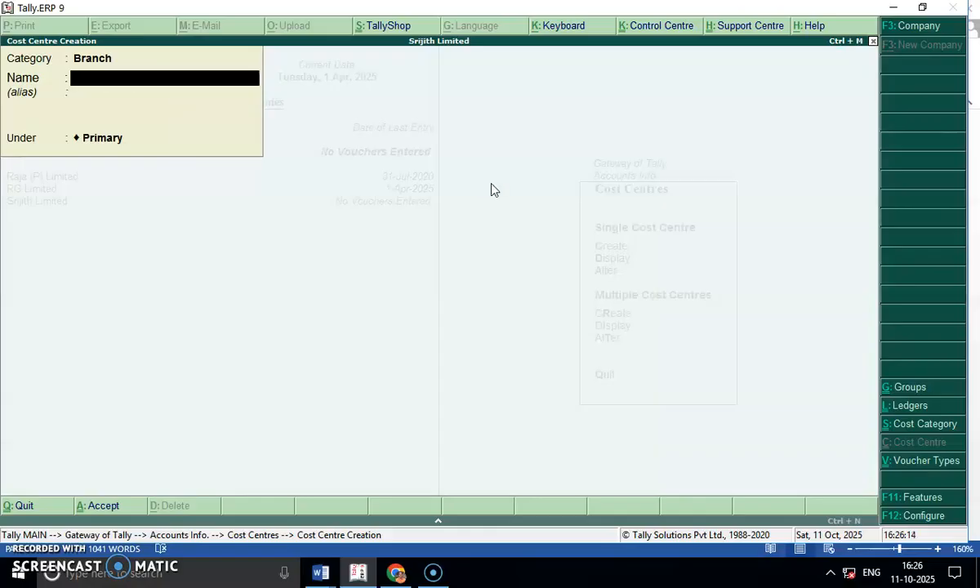
# - Switch to Word and examine the names of the two salesmen in question 3
pyautogui.hotkey('alt', 'Tab')
pyautogui.hotkey('alt', 'Tab')
pyautogui.hotkey('alt', 'Tab')
pyautogui.doubleClick(626, 176)
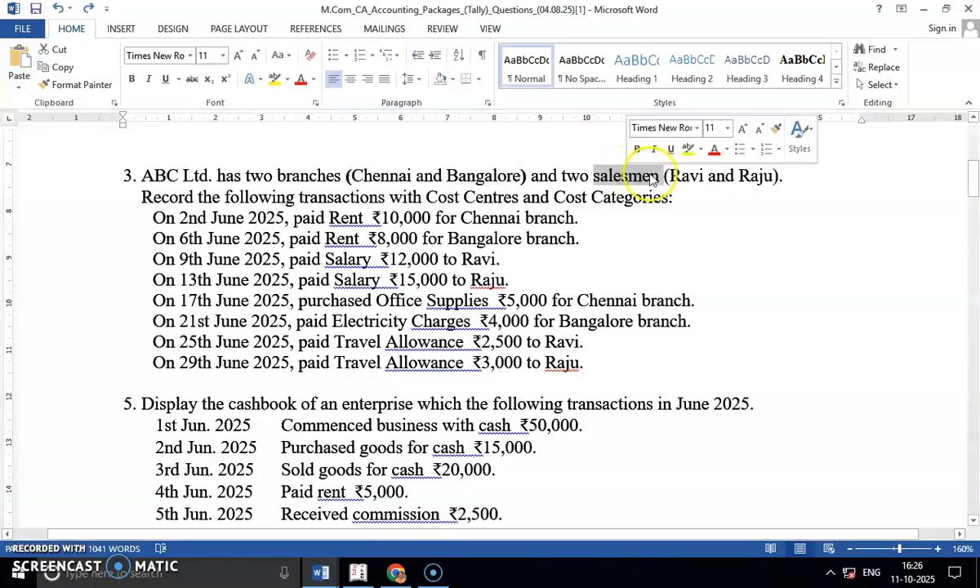
pyautogui.moveTo(671, 176); pyautogui.dragTo(758, 176)
# - Switch back to Tally.ERP 9 and create a cost centre with the first salesman's name in the Salesmen category, under Primary
pyautogui.hotkey('alt', 'Tab')
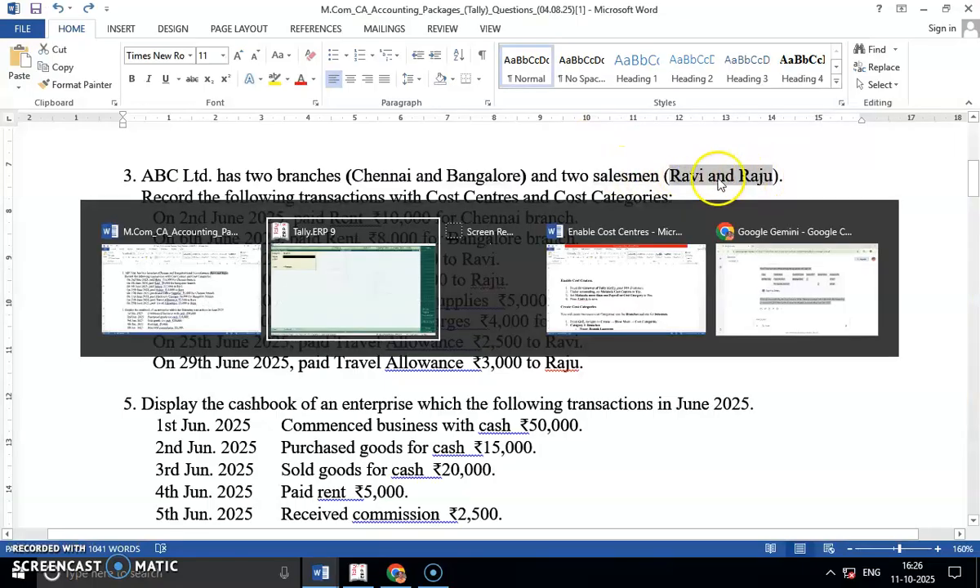
pyautogui.press('BackSpace')
pyautogui.write('Sa')
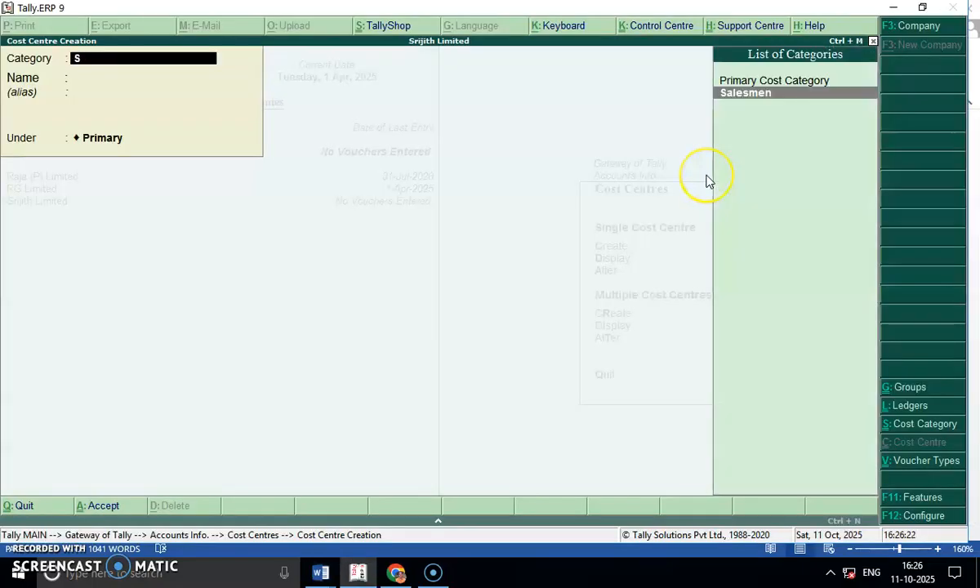
pyautogui.press('Return')
pyautogui.write('Ra')
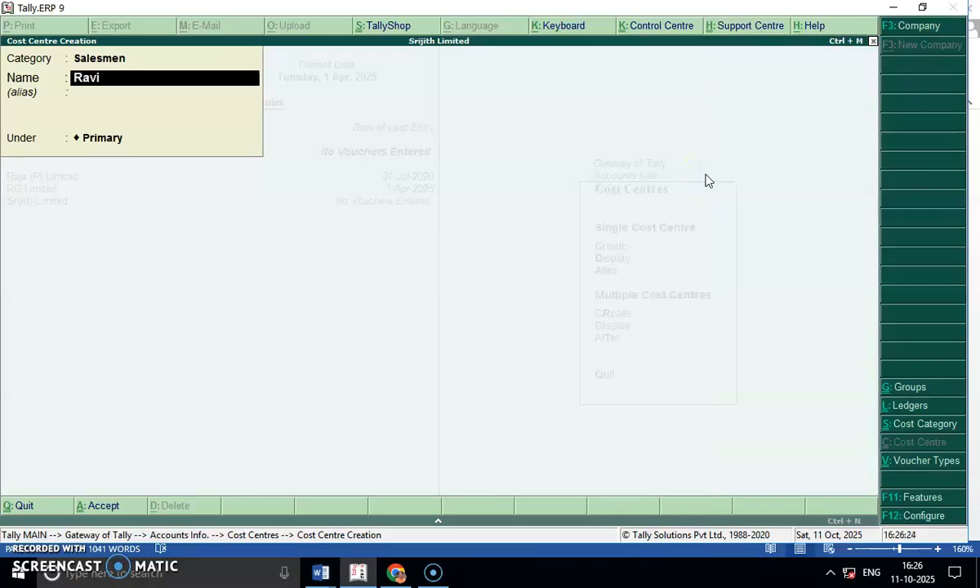
pyautogui.write('vi')
pyautogui.press('Return')
pyautogui.press('Return')
pyautogui.press('Return')
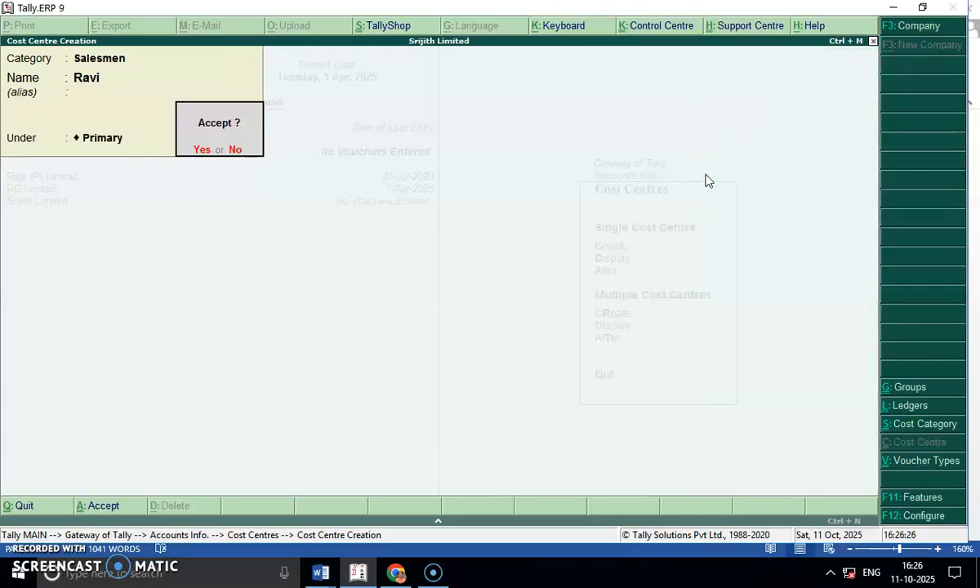
pyautogui.press('Return')
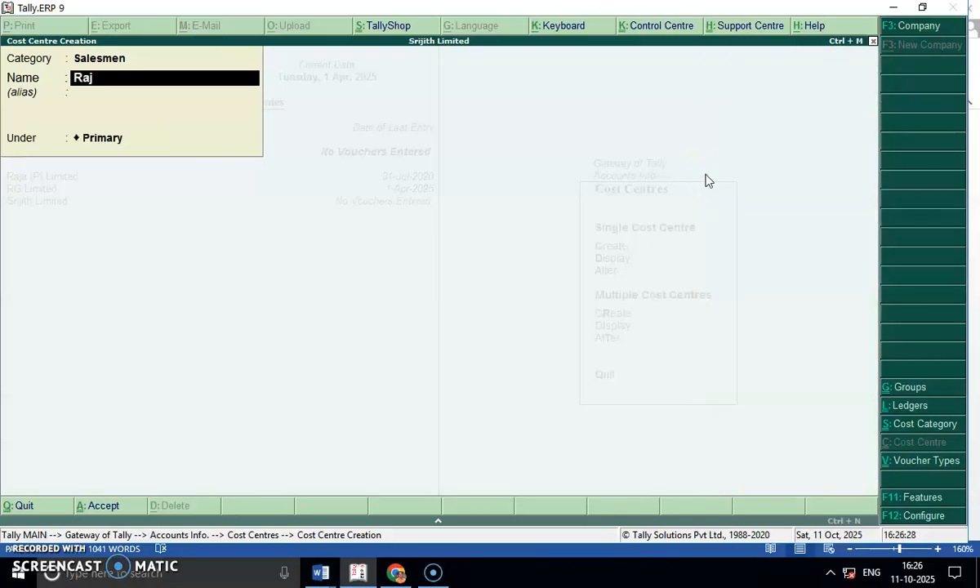
# - Create a cost centre with the second salesman's name in the Salesmen category under Primary, and leave cost centre creation
pyautogui.press('Return')
pyautogui.press('Return')
pyautogui.press('Return')
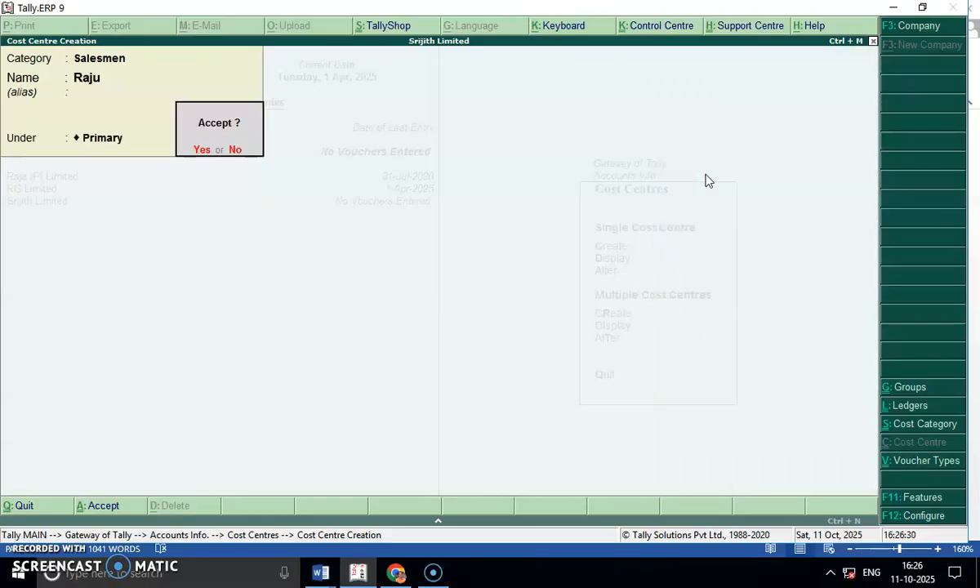
pyautogui.press('Return')
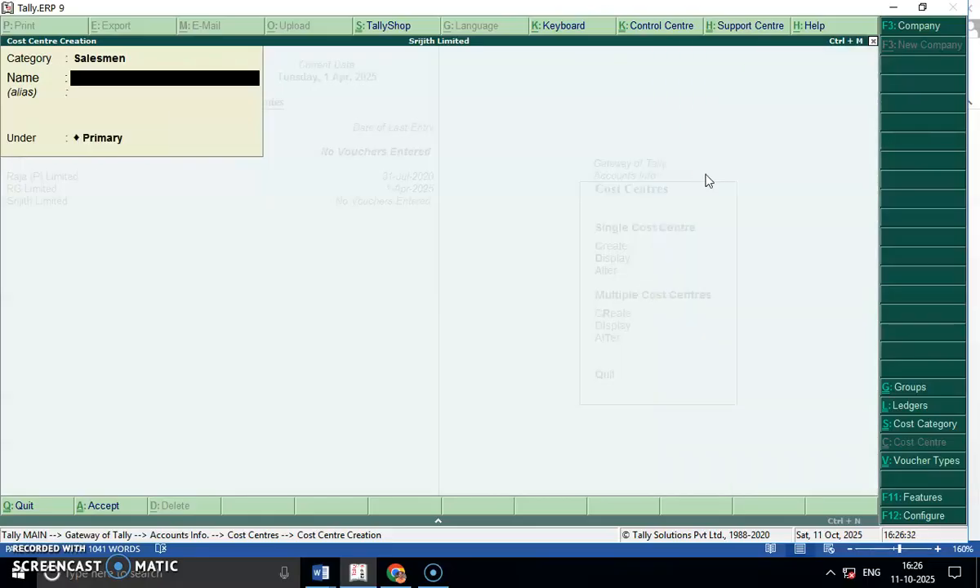
pyautogui.press('Escape')
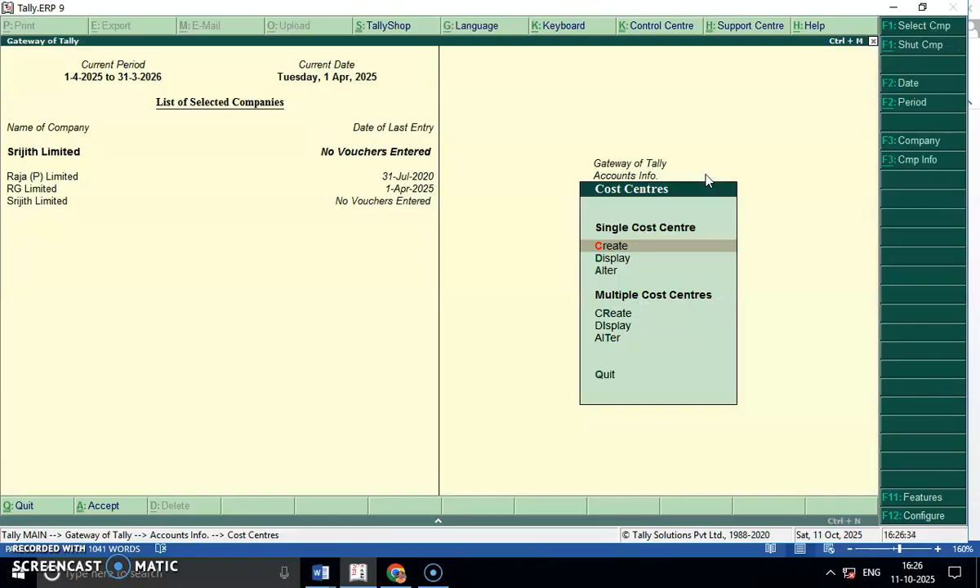
# - Display the list of cost centres to check the branch and salesman entries, and return to Accounts Info
pyautogui.press('Down')
pyautogui.press('Return')
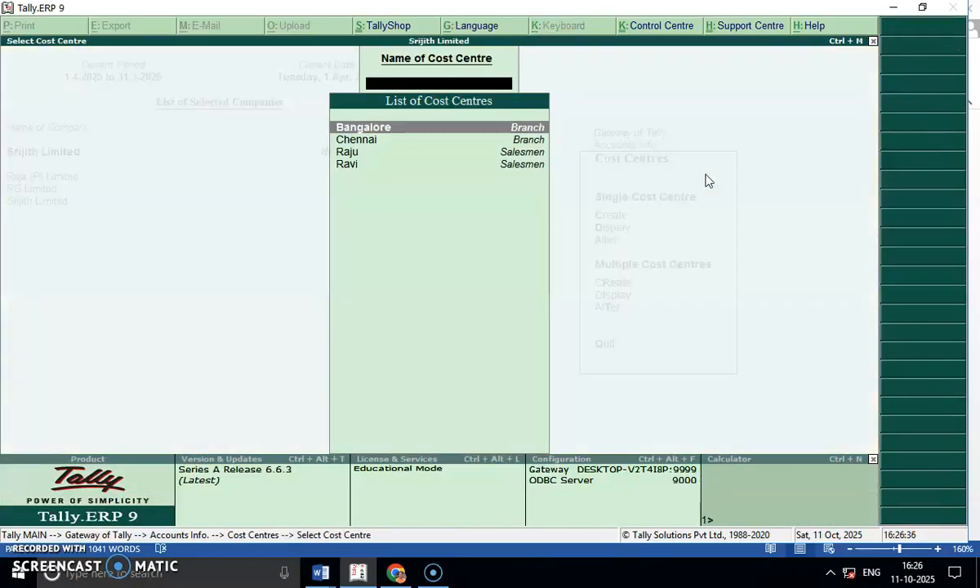
pyautogui.press('Escape')
pyautogui.press('Escape')
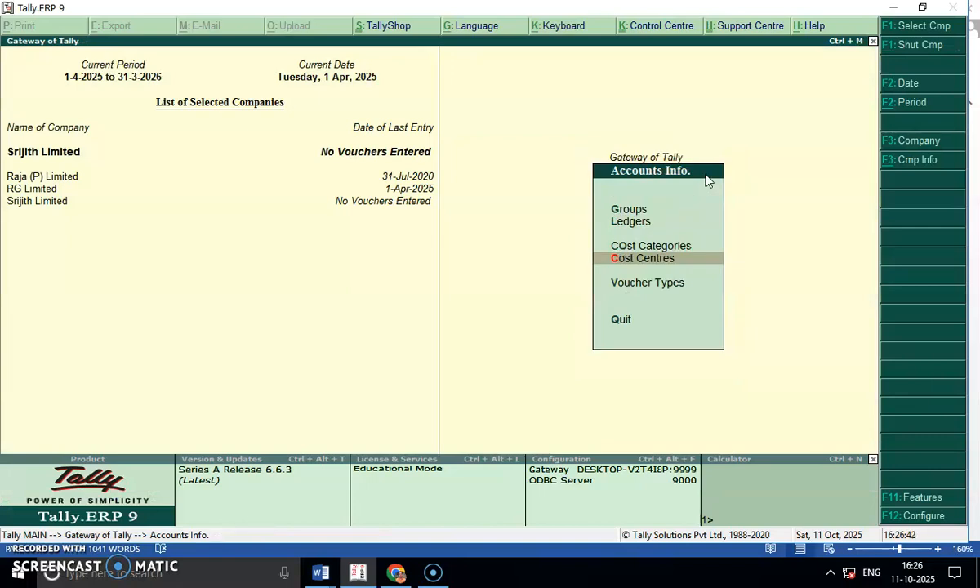
# - Switch to Word and examine the expense heads in question 3, such as Rent and Salary
pyautogui.hotkey('alt', 'Tab')
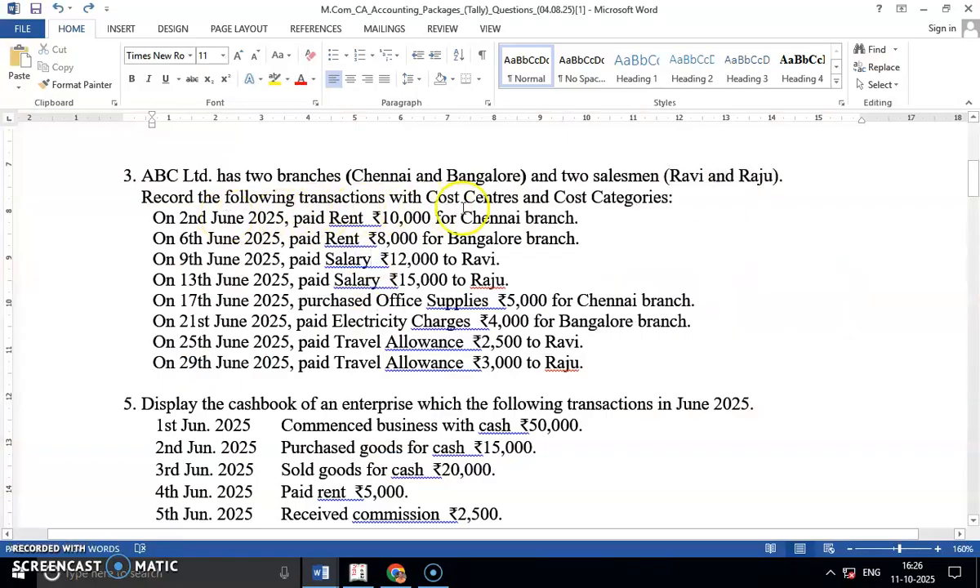
pyautogui.tripleClick(338, 223)
pyautogui.doubleClick(338, 220)
pyautogui.doubleClick(345, 259)
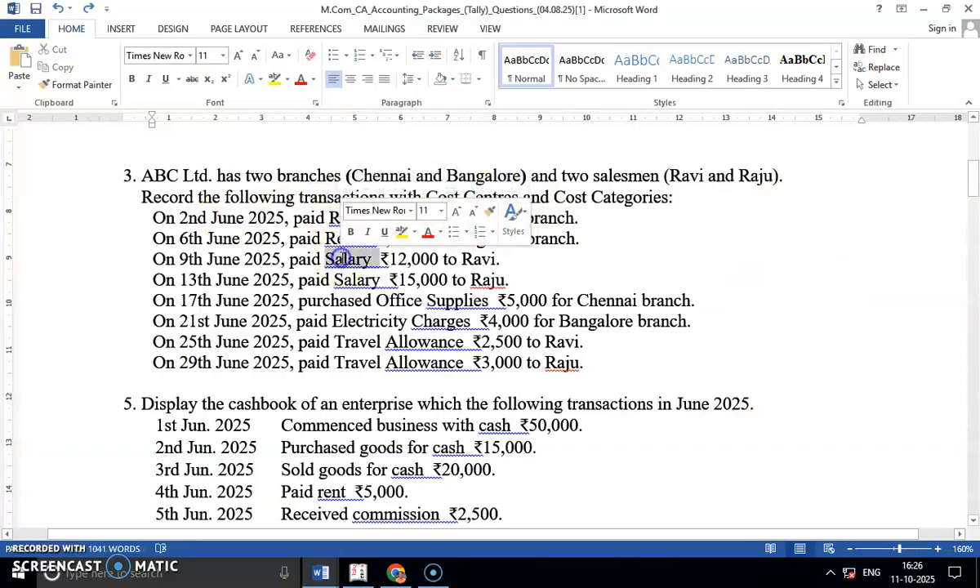
# - Switch back to Tally.ERP 9 and open the creation form for a single ledger
pyautogui.hotkey('alt', 'Tab')
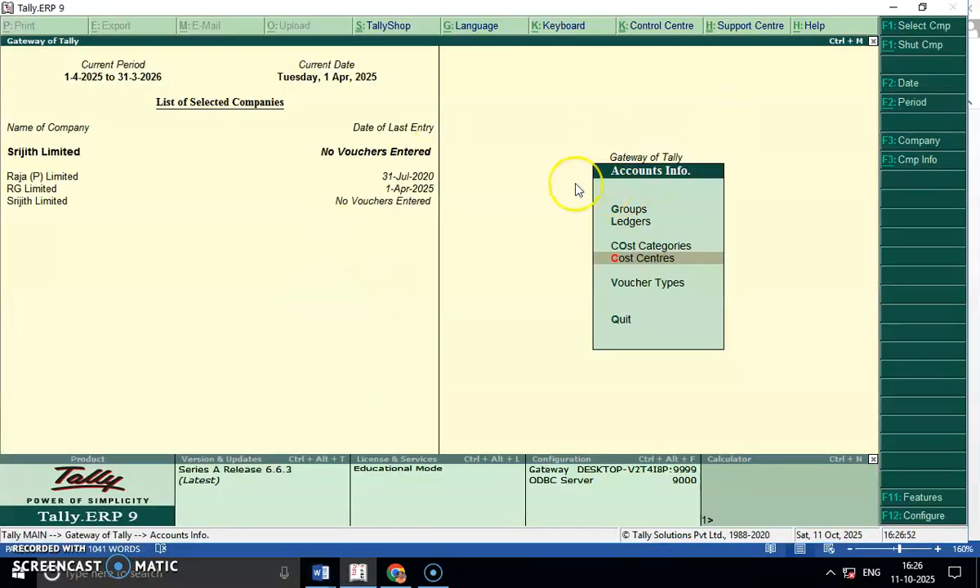
pyautogui.press('Up')
pyautogui.press('Up')
pyautogui.press('Return')
pyautogui.press('Down')
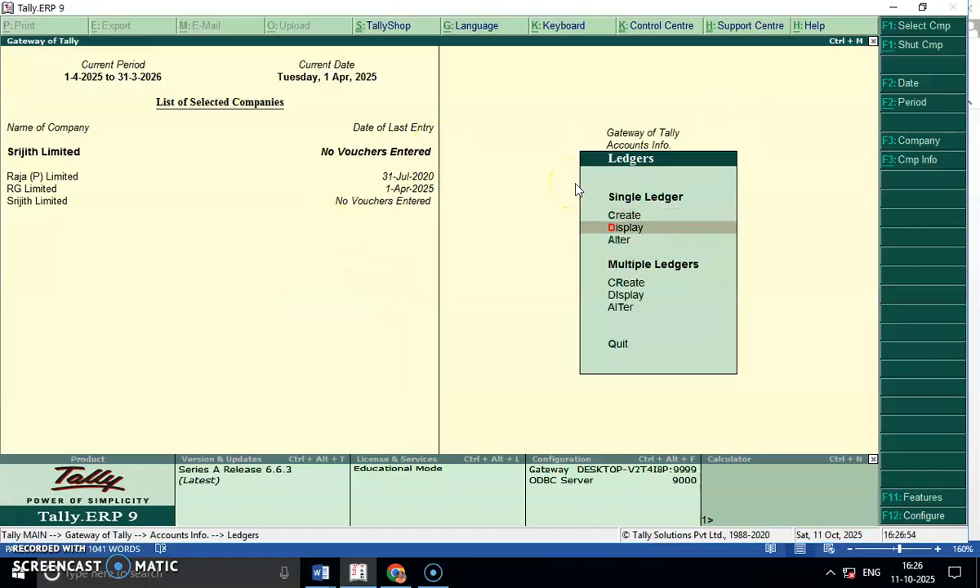
pyautogui.press('Down')
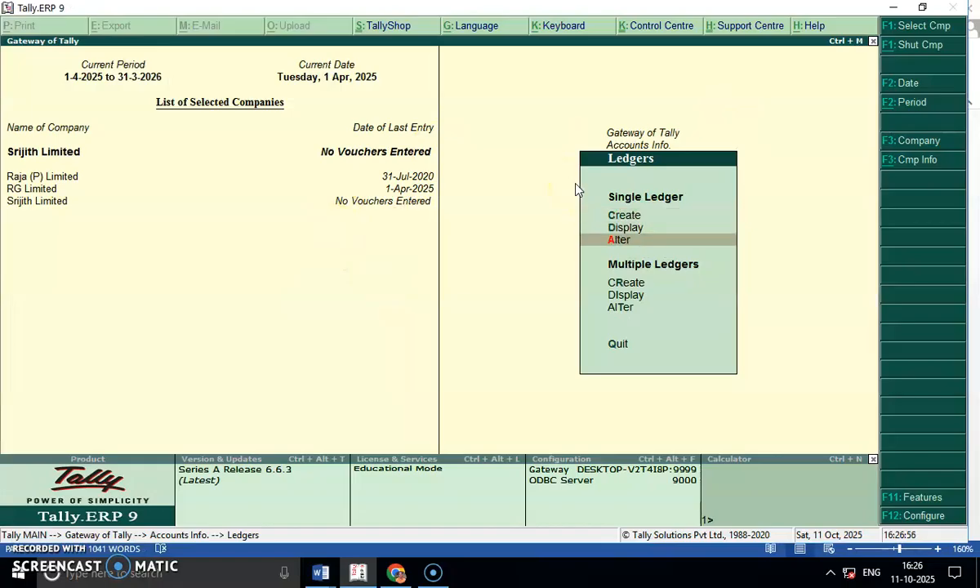
pyautogui.press('Up')
pyautogui.press('Up')
pyautogui.press('Down')
pyautogui.press('Down')
pyautogui.press('Down')
pyautogui.press('Down')
pyautogui.press('Up')
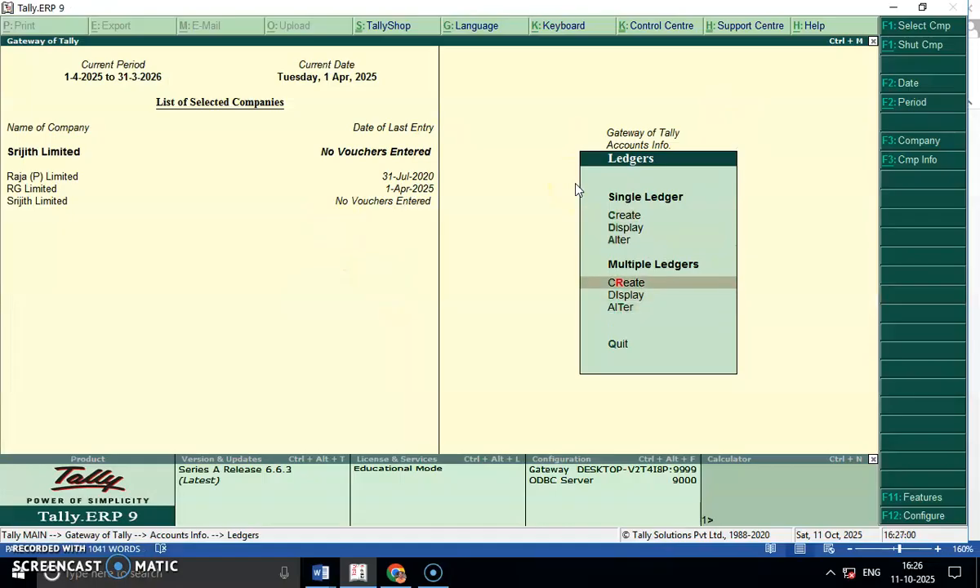
pyautogui.press('Up')
pyautogui.press('Up')
pyautogui.press('Up')
pyautogui.press('Return')
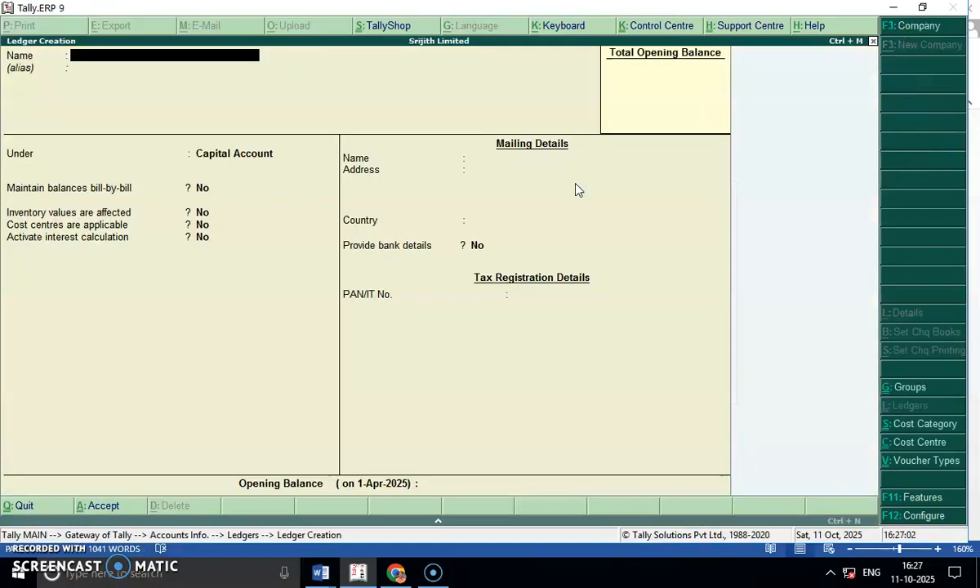
# - Name the new ledger Rent, after a brief check of the Word question, and place it under Indirect Expenses
pyautogui.hotkey('alt', 'Tab')
pyautogui.hotkey('alt', 'Tab')
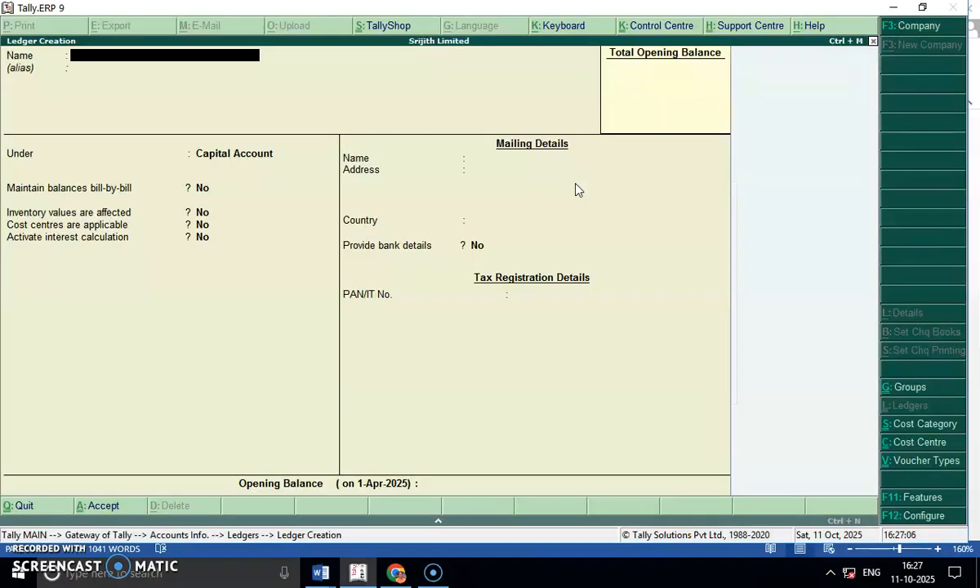
pyautogui.write('REnt')
pyautogui.press('Return')
pyautogui.write('u')
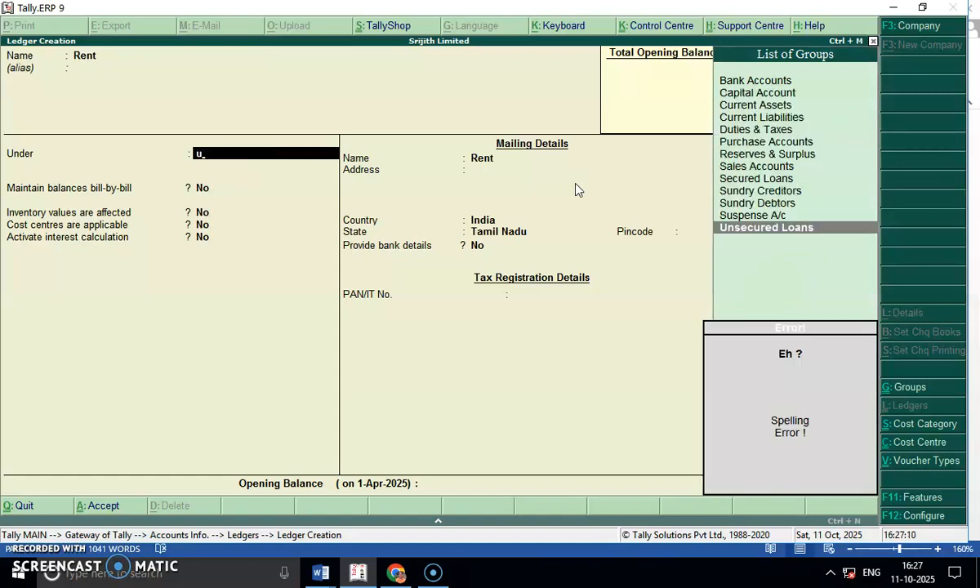
pyautogui.press('BackSpace')
pyautogui.write('ind')
pyautogui.press('Down')
pyautogui.press('Up')
pyautogui.press('Return')
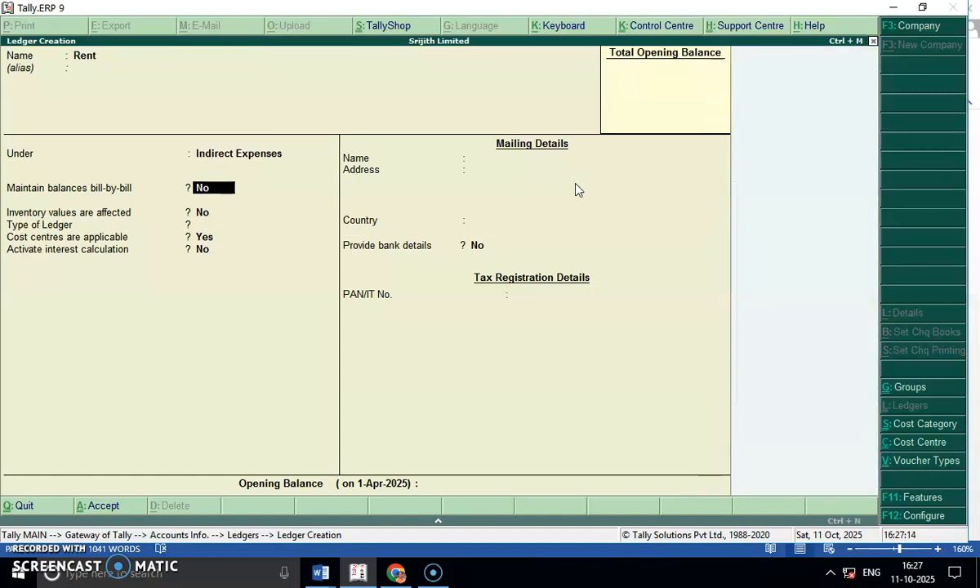
# - Keep bill-by-bill balances off and cost centres applicable for the Rent ledger, leave its type Not Applicable, and save it
pyautogui.press('Return')
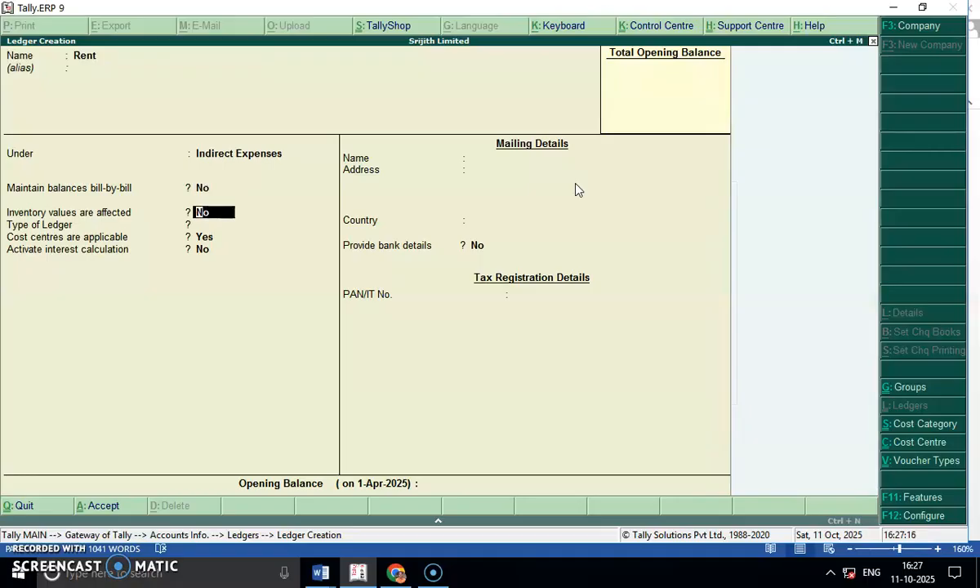
pyautogui.press('Return')
pyautogui.press('Return')
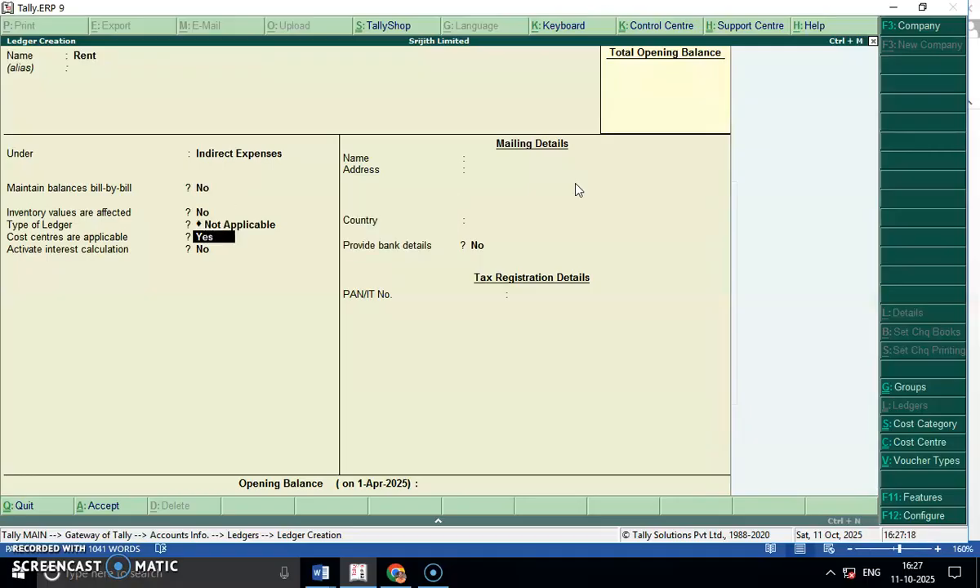
pyautogui.press('Return')
pyautogui.press('Return')
pyautogui.press('Return')
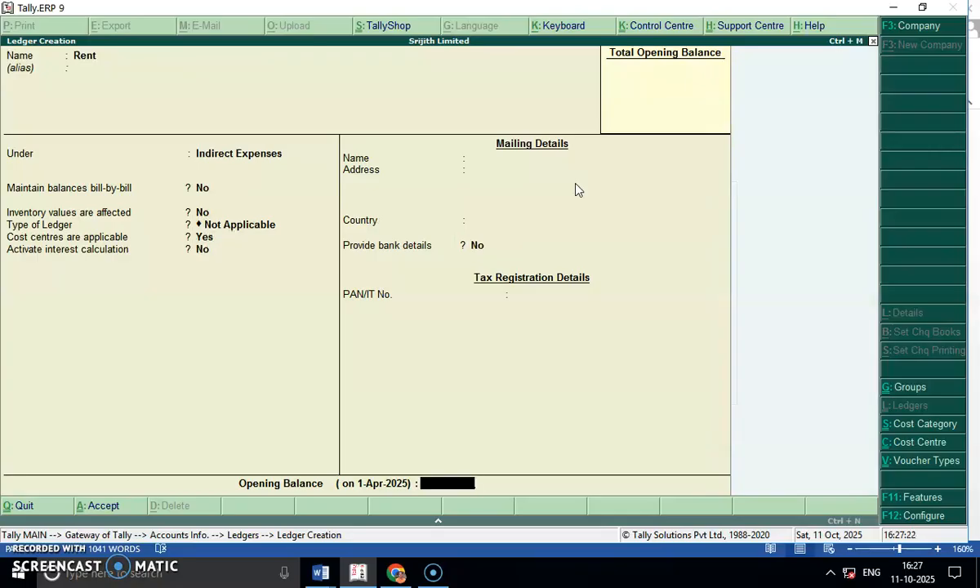
pyautogui.press('Return')
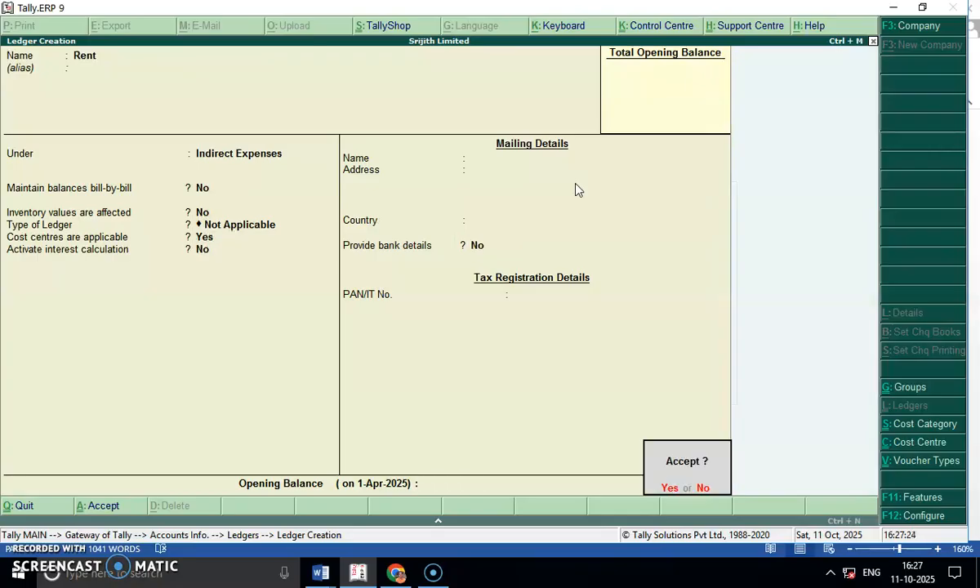
pyautogui.press('Return')
# - Name the next ledger Salary, after a brief check of the Word question, and place it under Indirect Expenses
pyautogui.hotkey('alt', 'Tab')
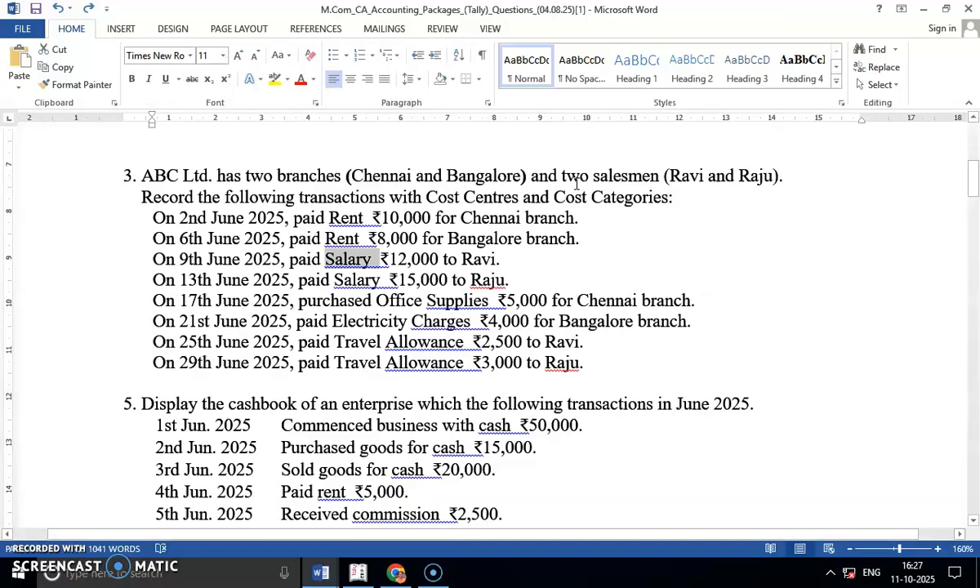
pyautogui.hotkey('alt', 'Tab')
pyautogui.write('Sa')
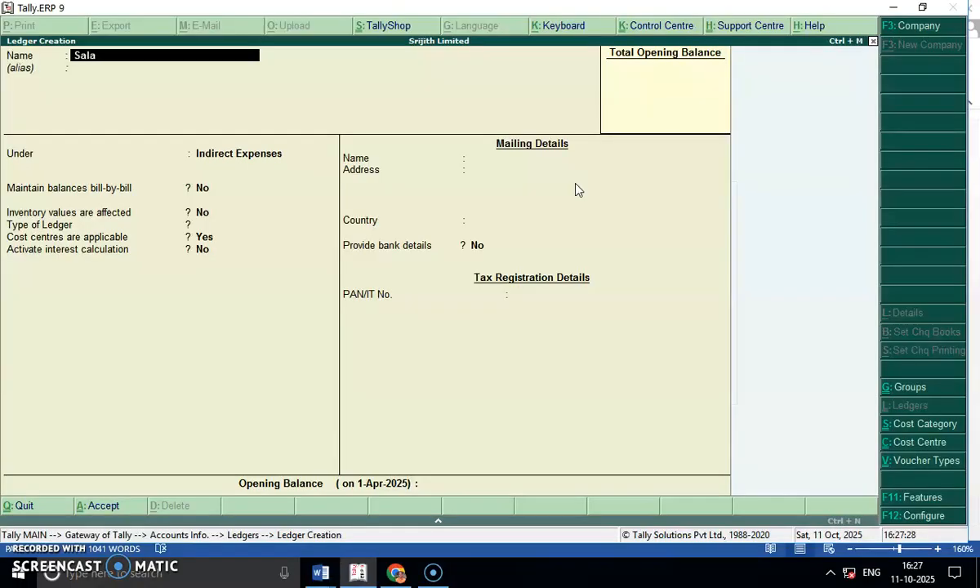
pyautogui.write('lary')
pyautogui.press('Return')
pyautogui.press('Return')
pyautogui.press('Return')
pyautogui.press('Return')
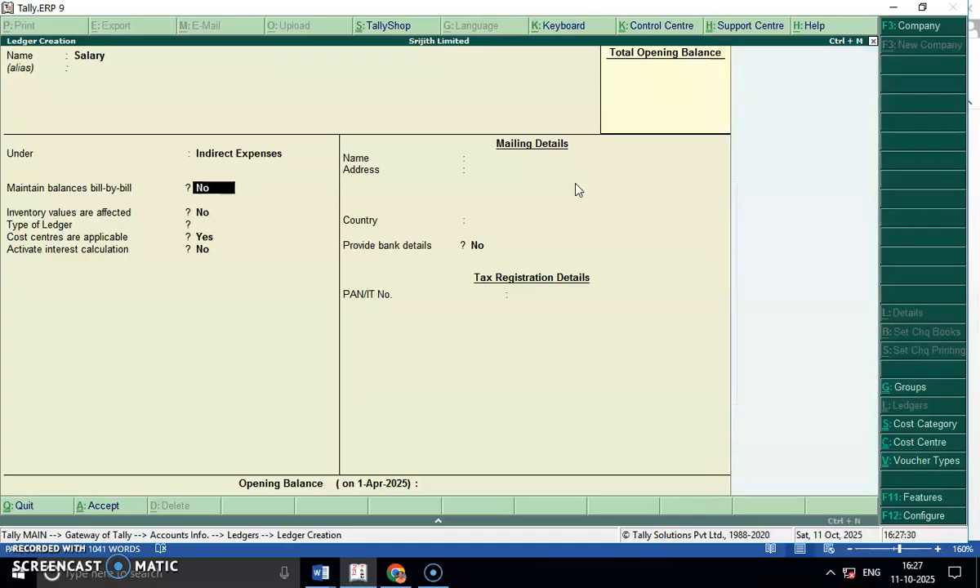
# - Keep cost centres applicable and the type Not Applicable for the Salary ledger, and save it
pyautogui.press('Return')
pyautogui.press('Return')
pyautogui.press('Return')
pyautogui.press('Return')
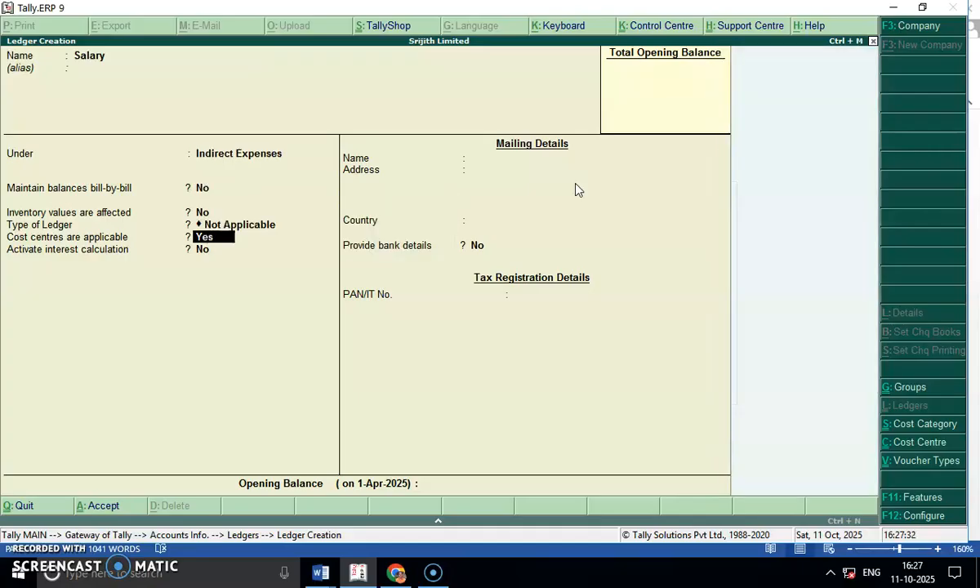
pyautogui.press('Return')
pyautogui.press('Return')
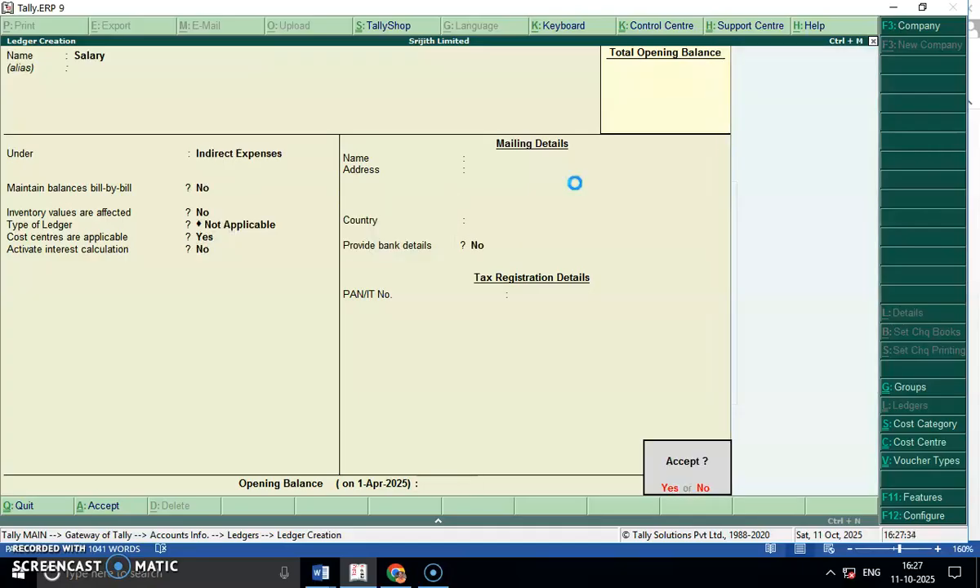
# - Switch to Word, highlight and copy the Office Supplies expense head in the 17th June entry, and return to Tally.ERP 9
pyautogui.hotkey('alt', 'Tab')
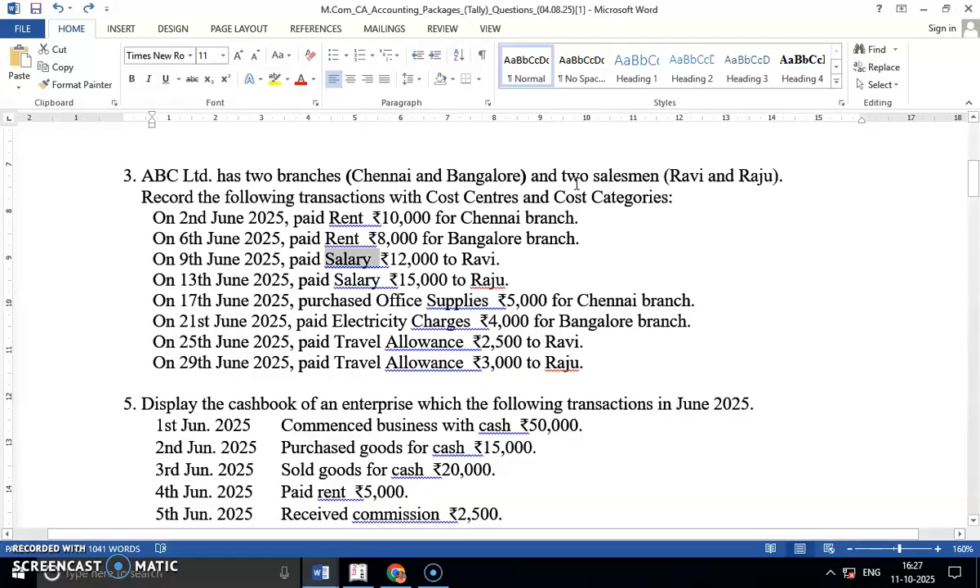
pyautogui.click(389, 300)
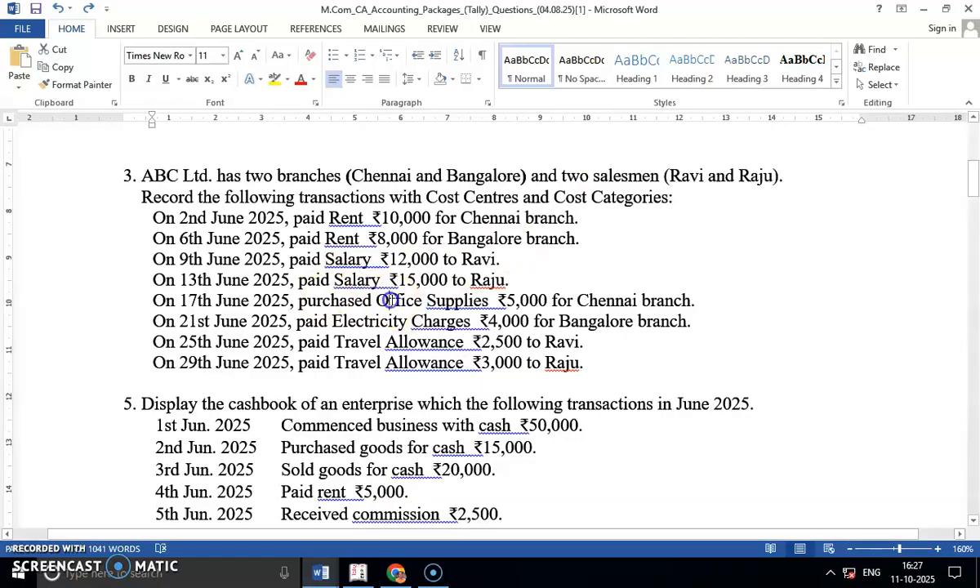
pyautogui.moveTo(381, 301); pyautogui.dragTo(489, 301)
pyautogui.hotkey('ctrl', 'c')
pyautogui.hotkey('alt', 'Tab')
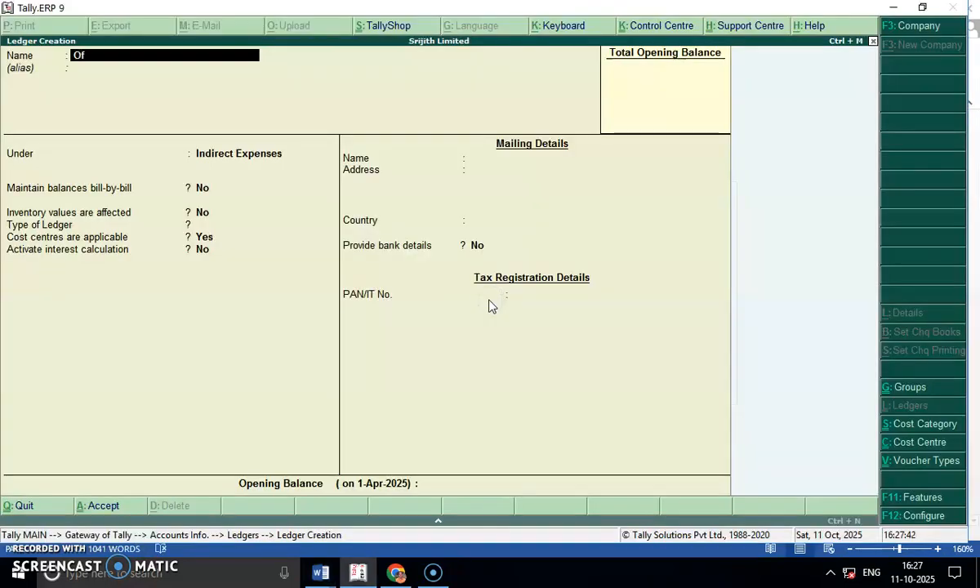
# - Create an Office Supplies ledger under Indirect Expenses with cost centres applicable and no opening balance, and save it
pyautogui.write('Office Supplies')
pyautogui.press('Return')
pyautogui.press('Return')
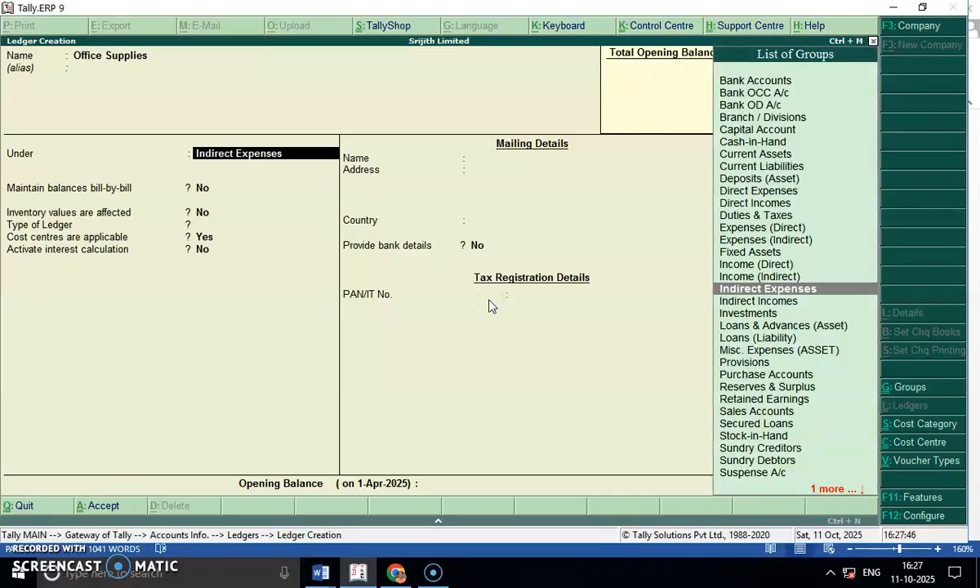
pyautogui.press('Return')
pyautogui.press('Return')
pyautogui.press('Return')
pyautogui.press('Return')
pyautogui.press('Return')
pyautogui.press('Return')
pyautogui.press('Return')
pyautogui.press('Return')
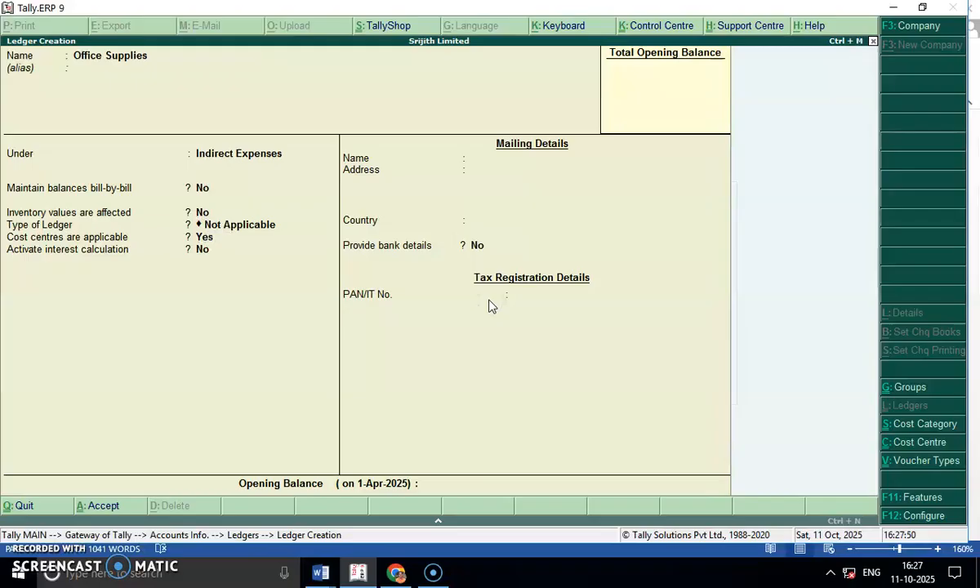
pyautogui.press('Return')
# - Switch to Word, highlight and copy the Electricity Charges expense head in the 21st June entry, and return to Tally.ERP 9
pyautogui.hotkey('alt', 'Tab')
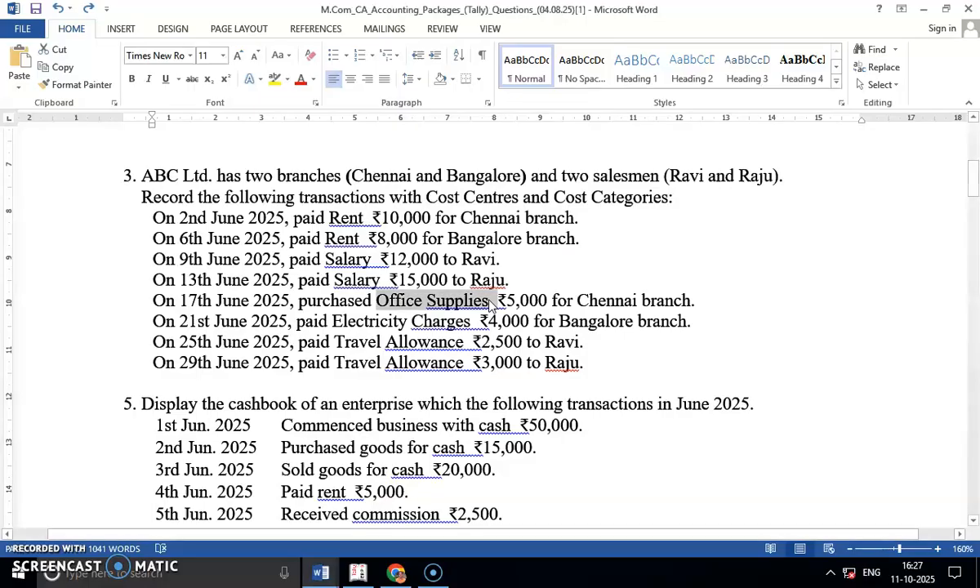
pyautogui.moveTo(333, 322); pyautogui.dragTo(447, 323)
pyautogui.hotkey('ctrl', 'c')
pyautogui.hotkey('alt', 'Tab')
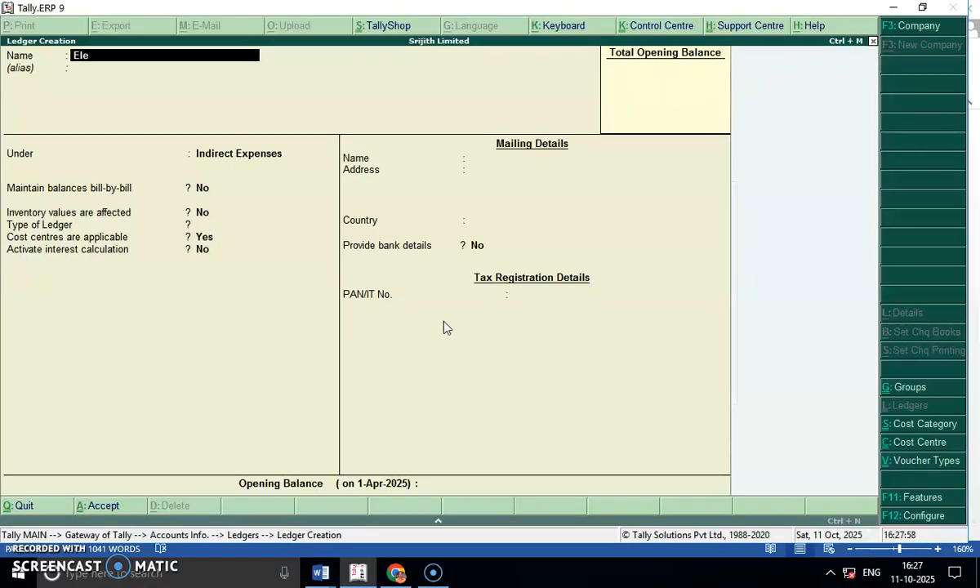
# - Create an Electricity Charges ledger under Indirect Expenses with cost centres applicable and no opening balance, and save it
pyautogui.write('Electricity Charg')
pyautogui.press('Return')
pyautogui.press('Return')
pyautogui.press('Return')
pyautogui.press('Return')
pyautogui.press('Return')
pyautogui.press('Return')
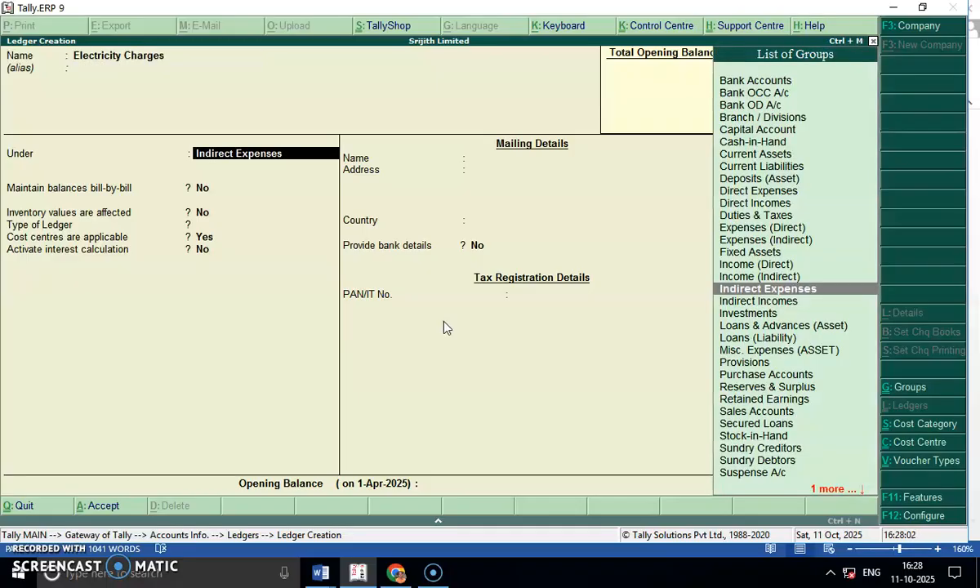
pyautogui.press('Return')
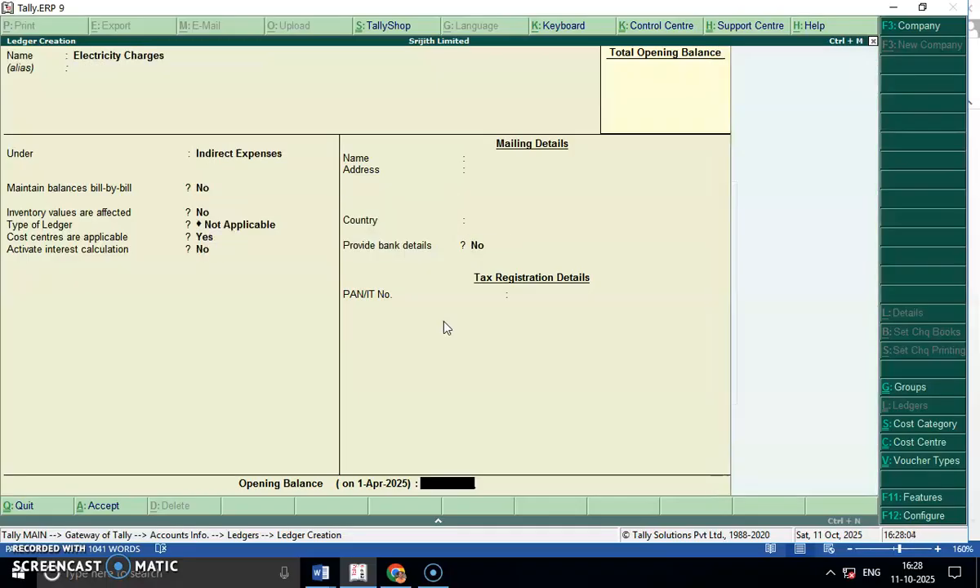
pyautogui.press('Return')
pyautogui.press('Return')
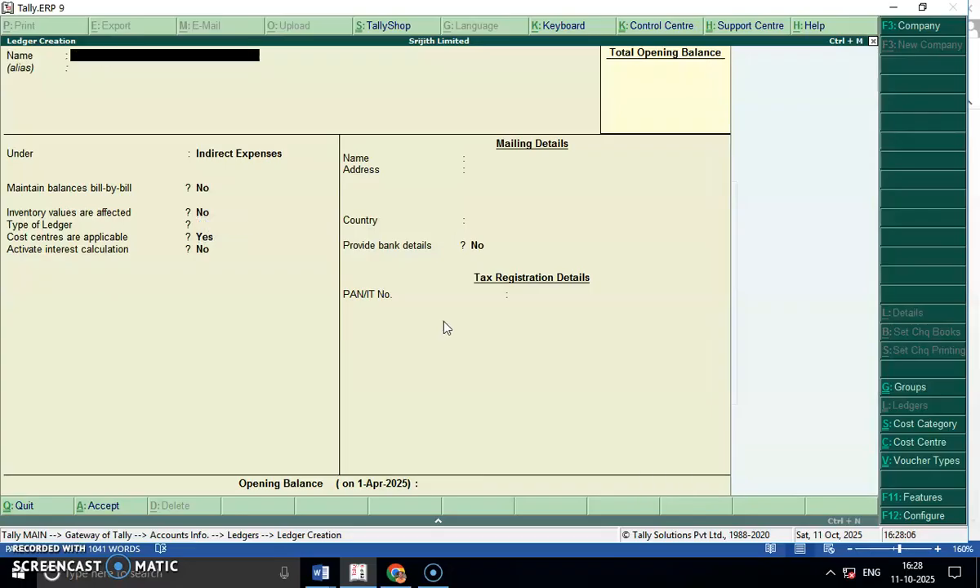
# - Name the next ledger Travel Allowance, checking the wording against the 25th June entry in the Word question
pyautogui.hotkey('alt', 'Tab')
pyautogui.hotkey('alt', 'Tab')
pyautogui.write('Travel Allowa')
pyautogui.hotkey('alt', 'Tab')
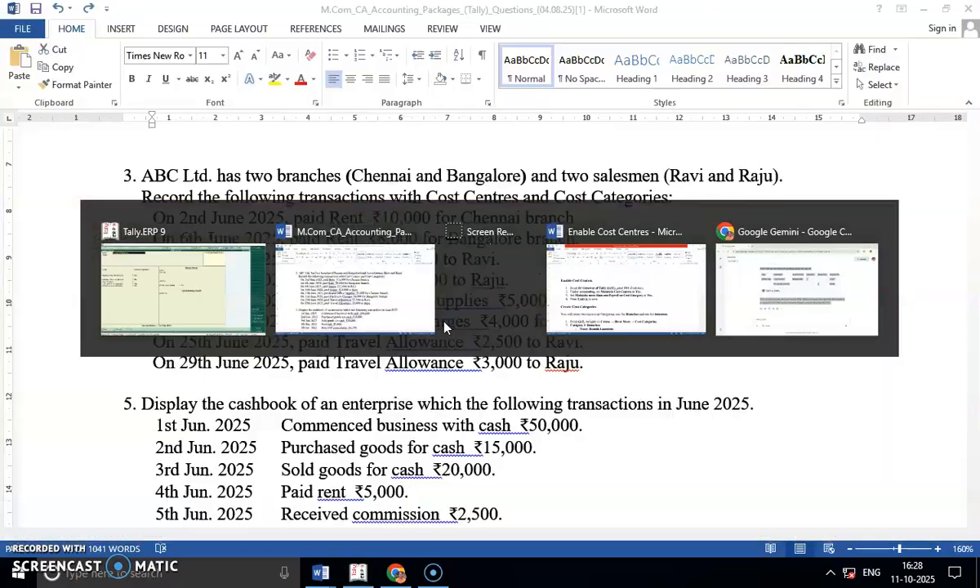
pyautogui.click(431, 341)
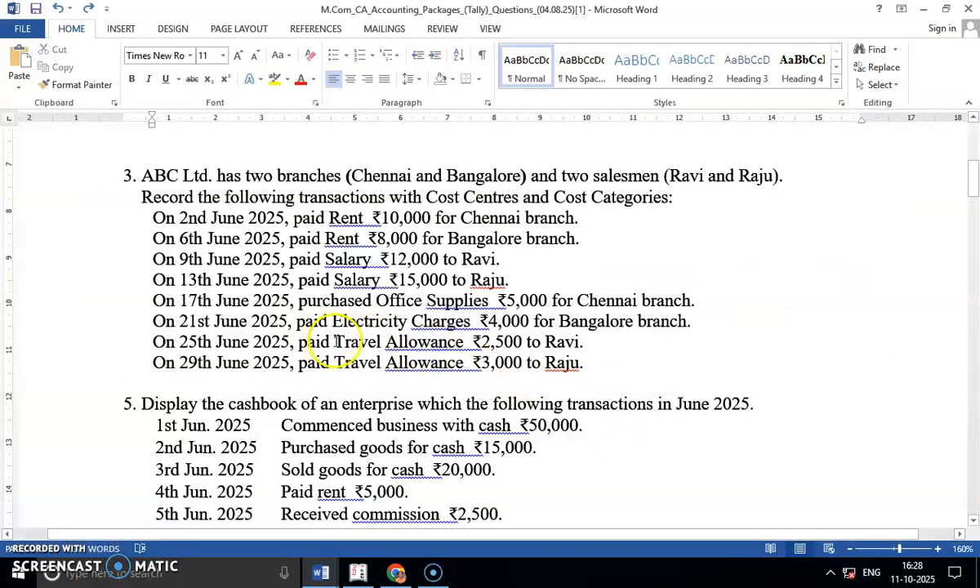
pyautogui.moveTo(333, 341); pyautogui.dragTo(425, 344)
pyautogui.hotkey('alt', 'Tab')
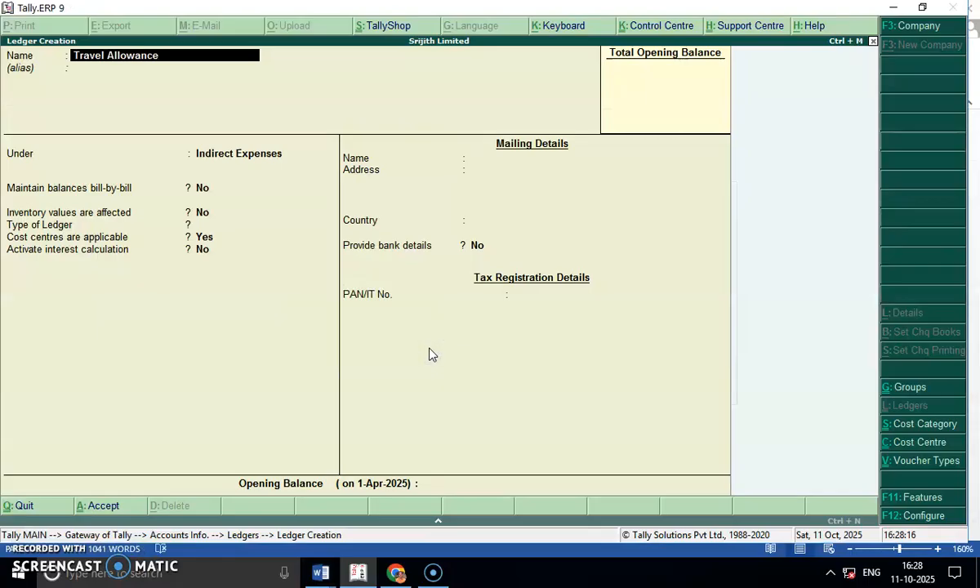
# - Place the Travel Allowance ledger under Indirect Expenses with cost centres applicable, and save it
pyautogui.press('Return')
pyautogui.press('Return')
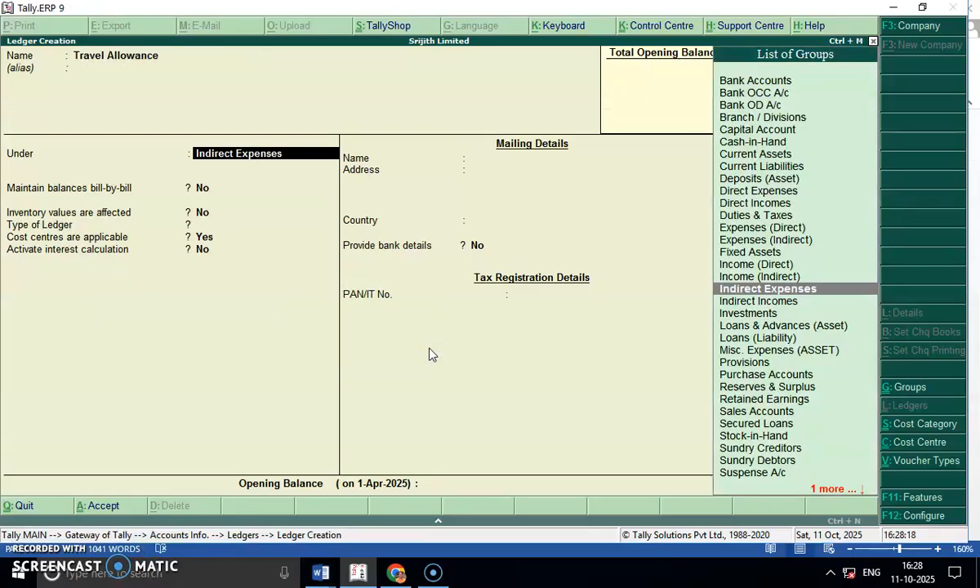
pyautogui.press('Return')
pyautogui.press('Return')
pyautogui.press('Return')
pyautogui.press('Return')
pyautogui.press('Return')
pyautogui.press('Return')
pyautogui.press('Return')
pyautogui.press('Return')
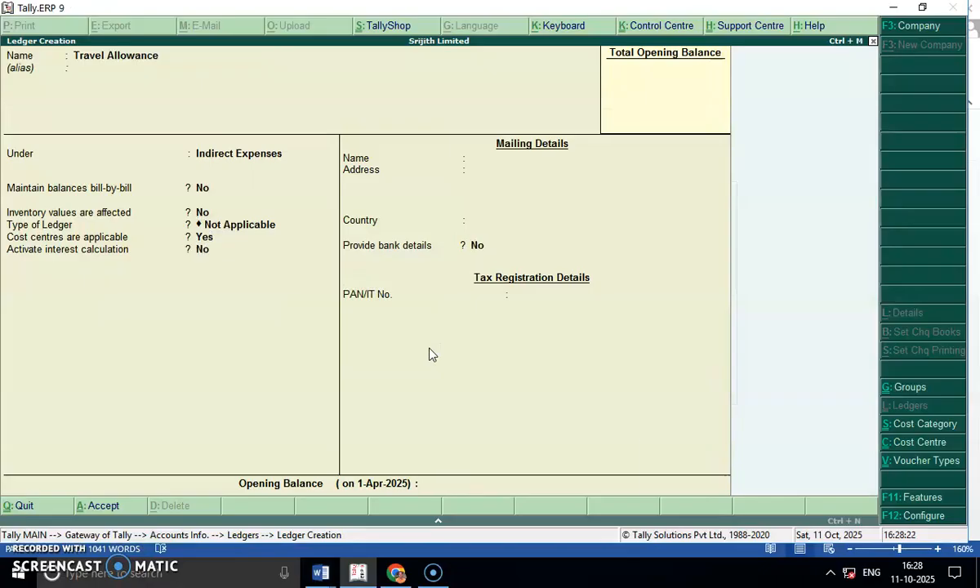
pyautogui.press('Return')
# - Check Word for remaining expense heads, display the list of ledgers in Tally.ERP 9, and return to Accounts Info
pyautogui.hotkey('alt', 'Tab')
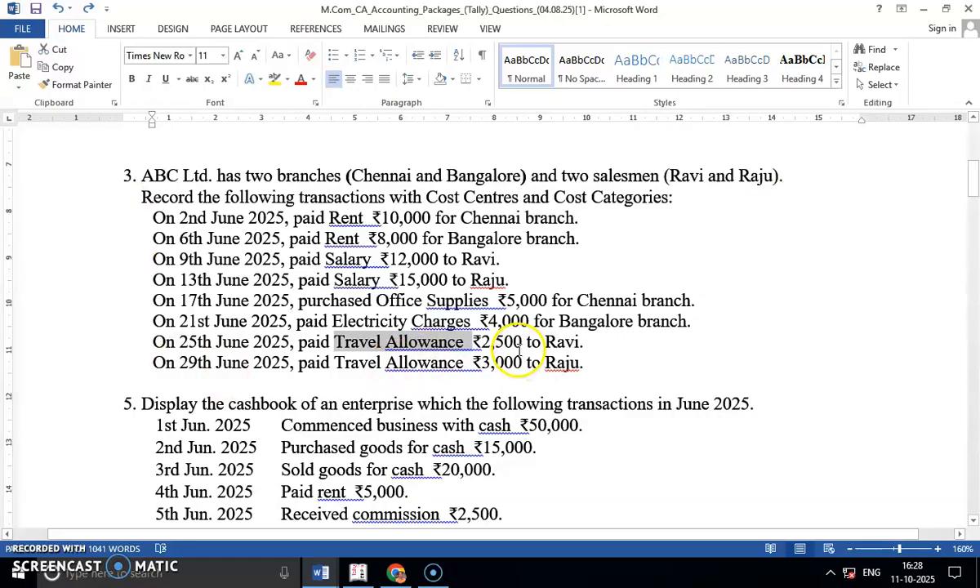
pyautogui.hotkey('alt', 'Tab')
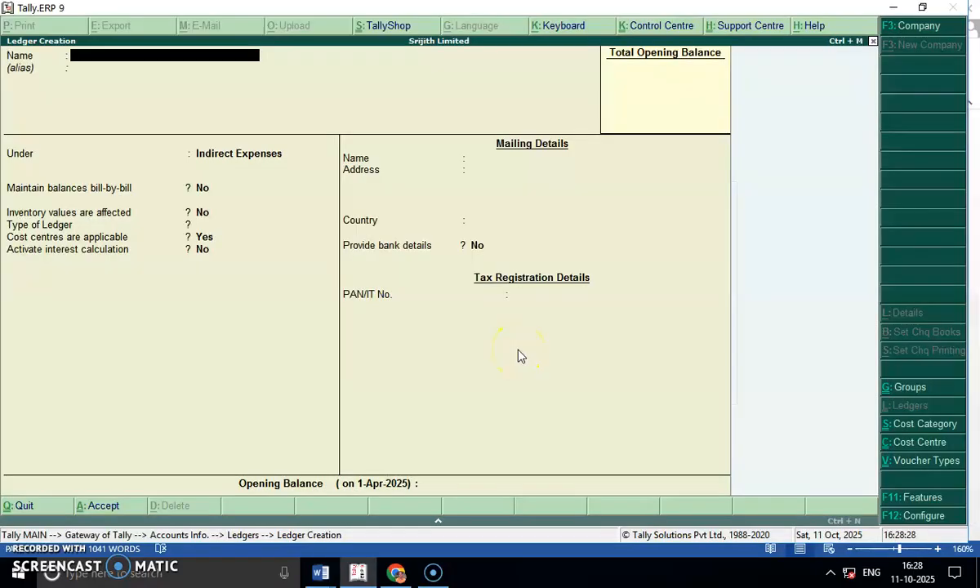
pyautogui.press('Escape')
pyautogui.press('Down')
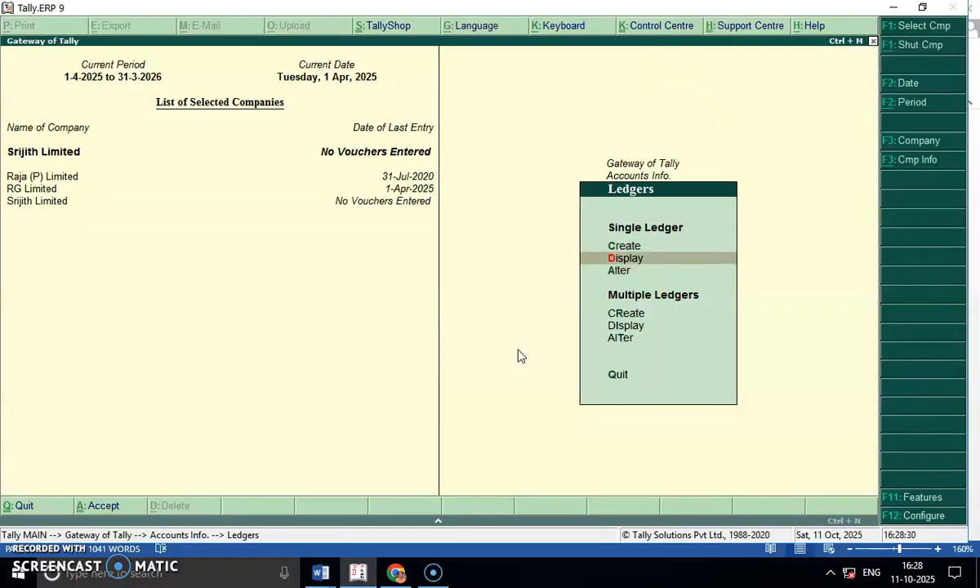
pyautogui.press('Return')
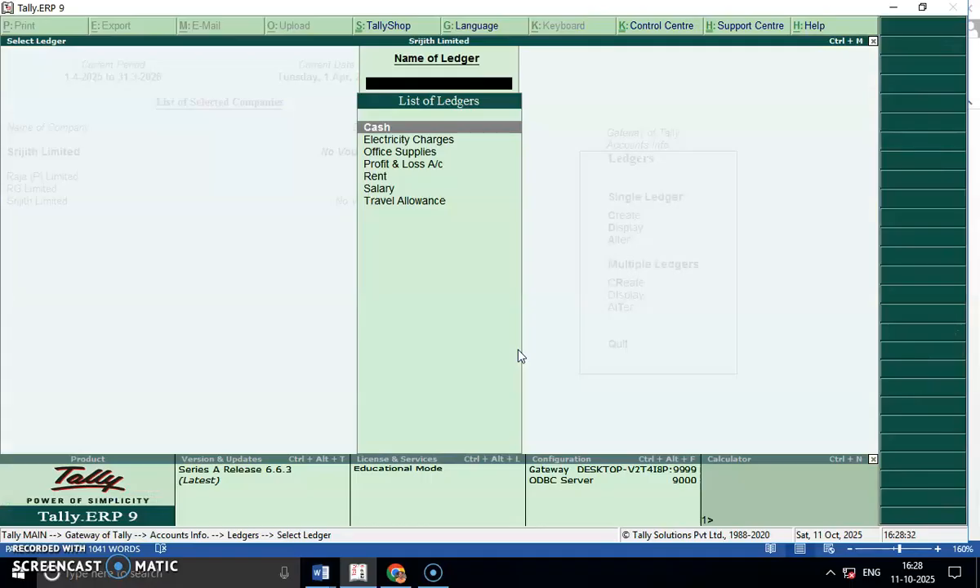
pyautogui.press('Escape')
pyautogui.press('Escape')
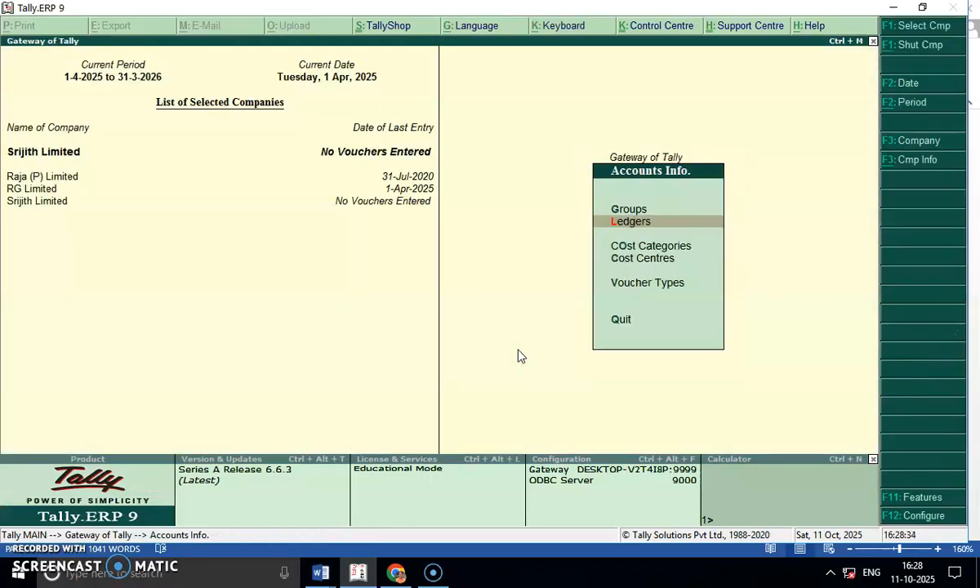
# - Open accounting voucher creation from the Gateway of Tally, and check the June rent transactions in Word
pyautogui.press('Escape')
pyautogui.press('Down')
pyautogui.press('Down')
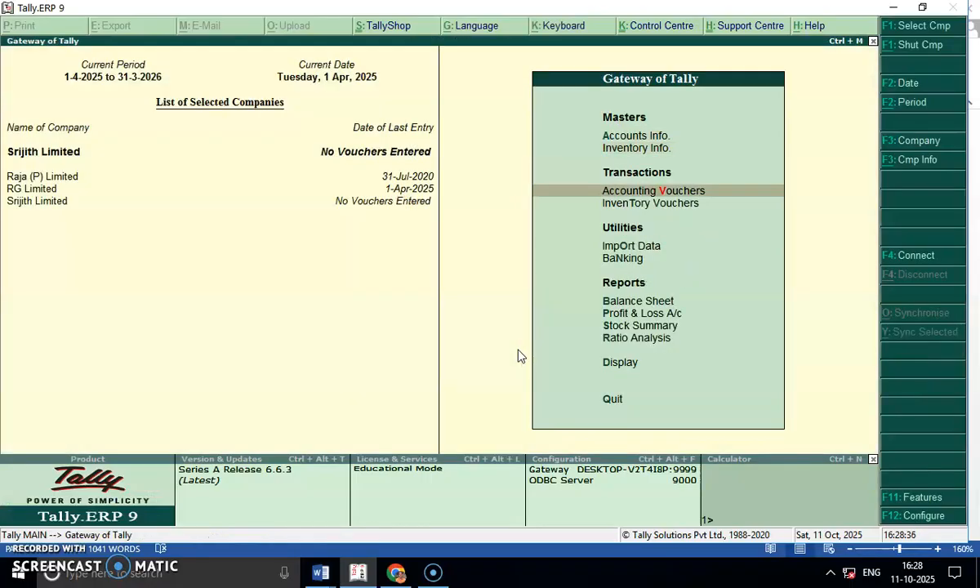
pyautogui.press('Return')
pyautogui.hotkey('alt', 'Tab')
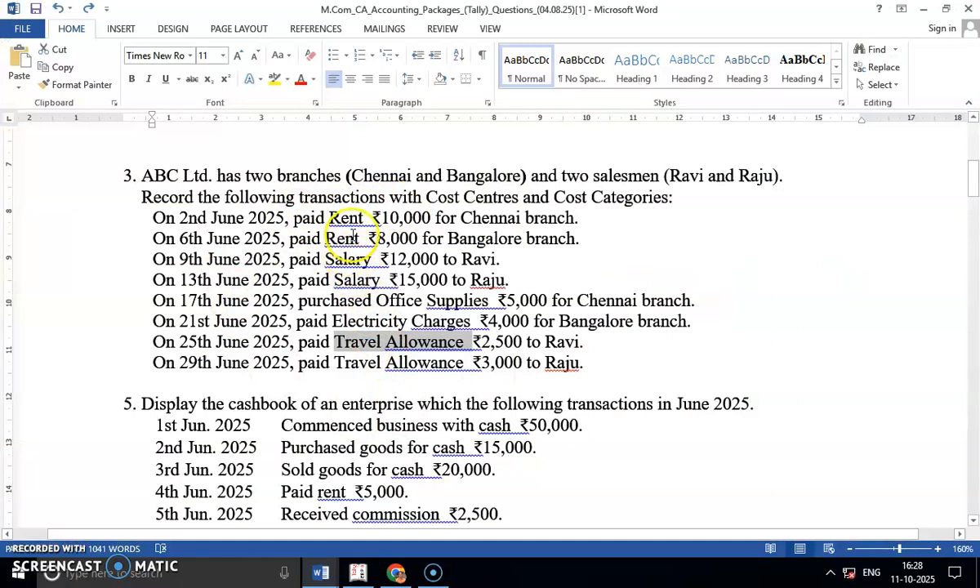
pyautogui.hotkey('alt', 'Tab')
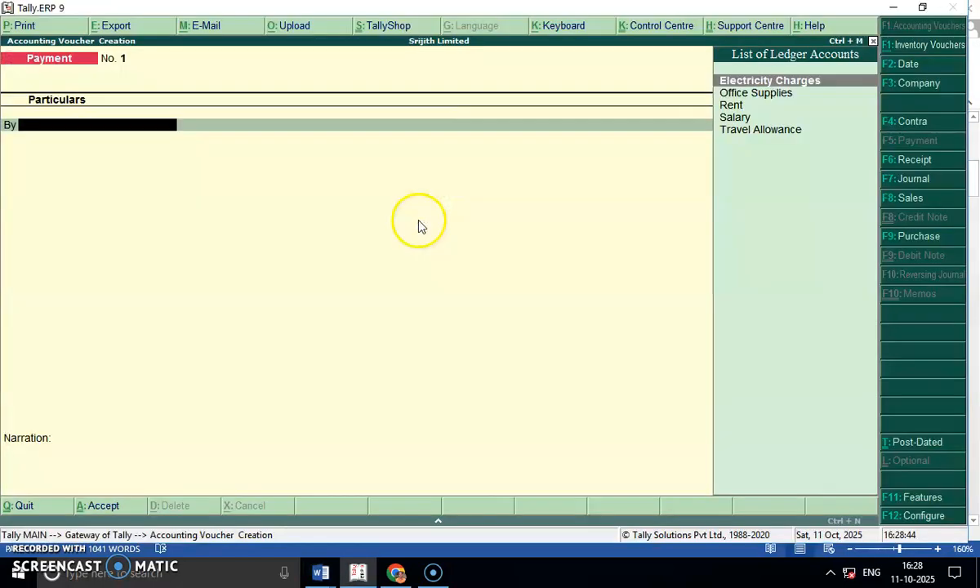
pyautogui.click(602, 171)
pyautogui.press('F2')
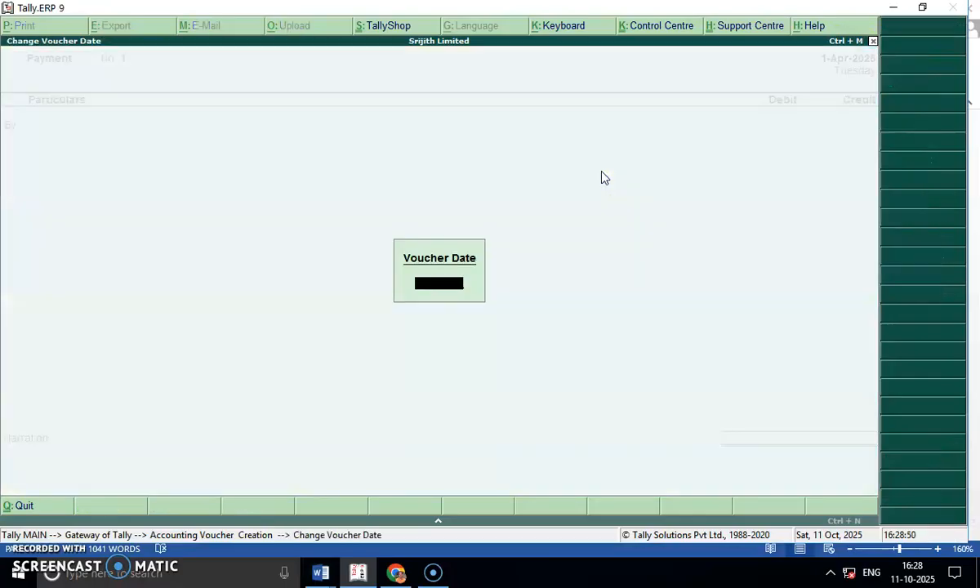
pyautogui.press('Escape')
# - Switch to Word and highlight the 2nd June rent payment of ₹10,000 for the Chennai branch in question 3
pyautogui.hotkey('alt', 'Tab')
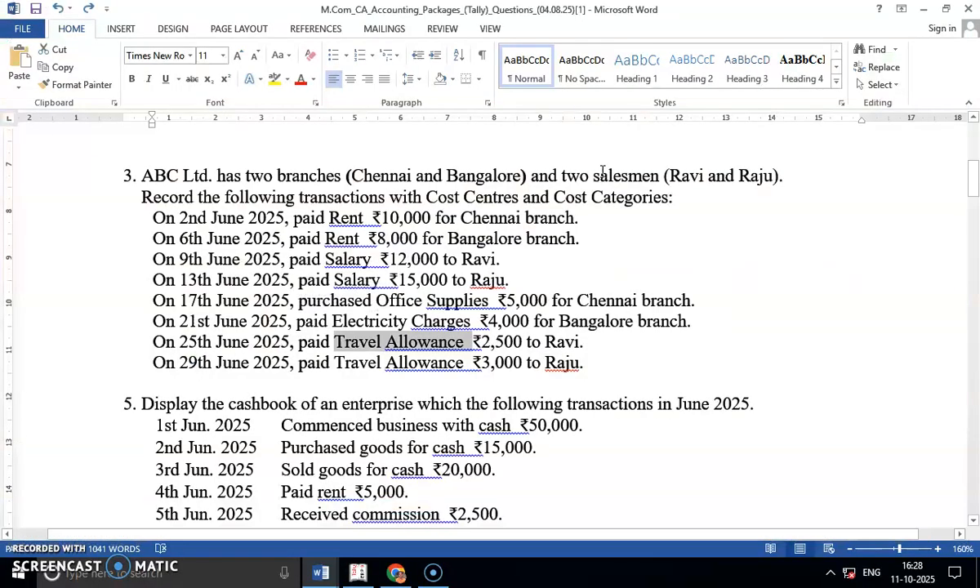
pyautogui.hotkey('alt', 'Tab')
pyautogui.hotkey('alt', 'Tab')
pyautogui.click(389, 218)
pyautogui.moveTo(155, 219); pyautogui.dragTo(580, 214)
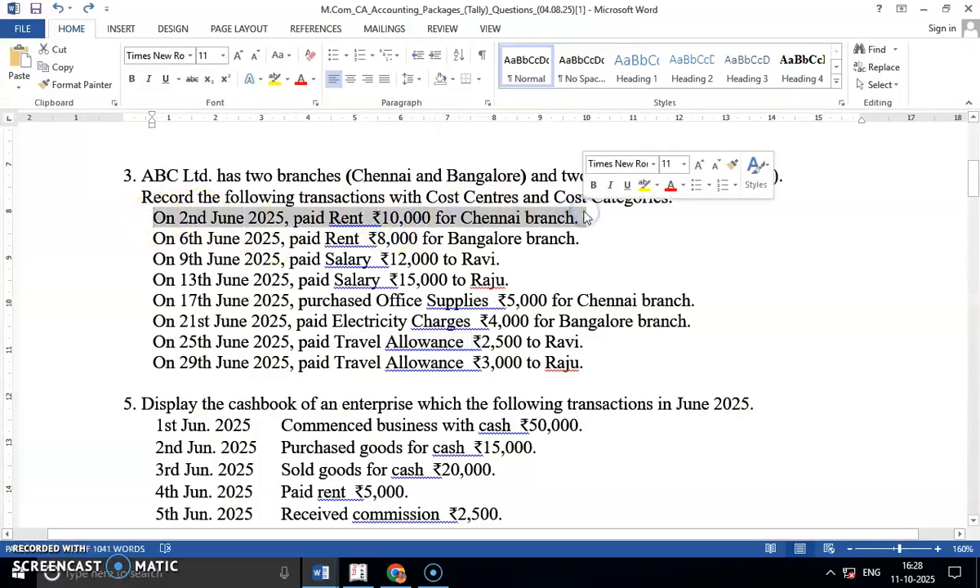
# - Return to Tally.ERP 9 and debit the Rent ledger with ₹10,000 in payment voucher 1, checking the amount in Word
pyautogui.hotkey('alt', 'Tab')
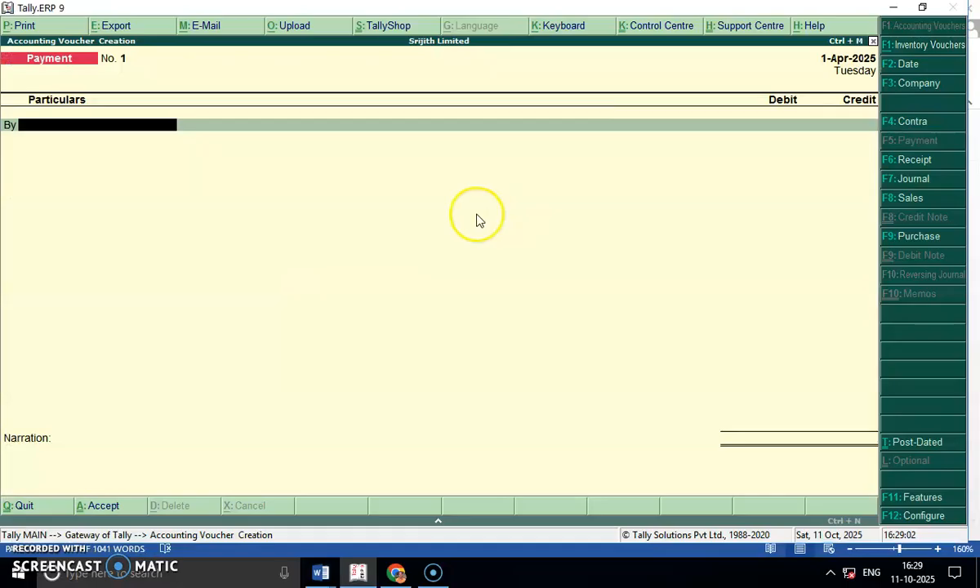
pyautogui.write('Re')
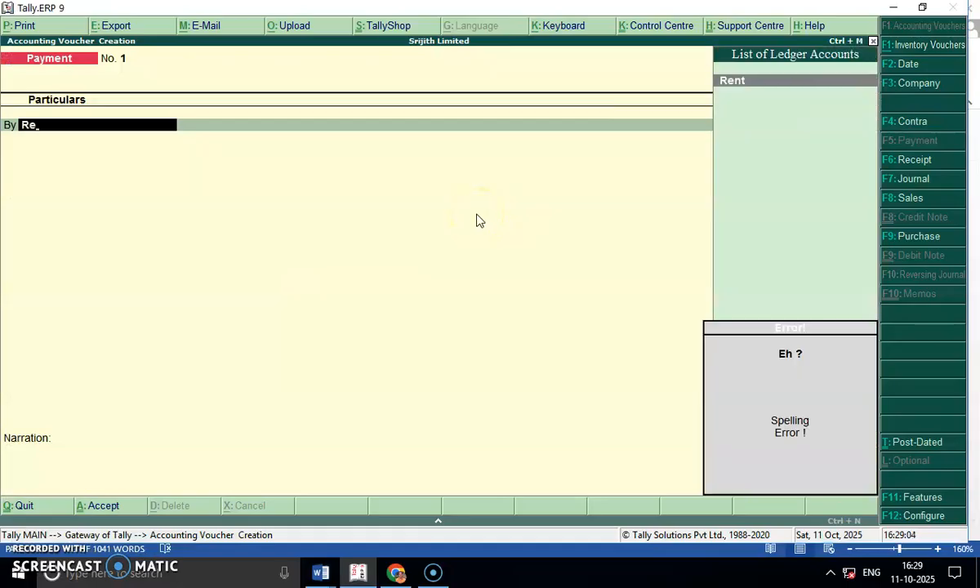
pyautogui.press('Return')
pyautogui.hotkey('alt', 'Tab')
pyautogui.hotkey('alt', 'Tab')
pyautogui.write('1000')
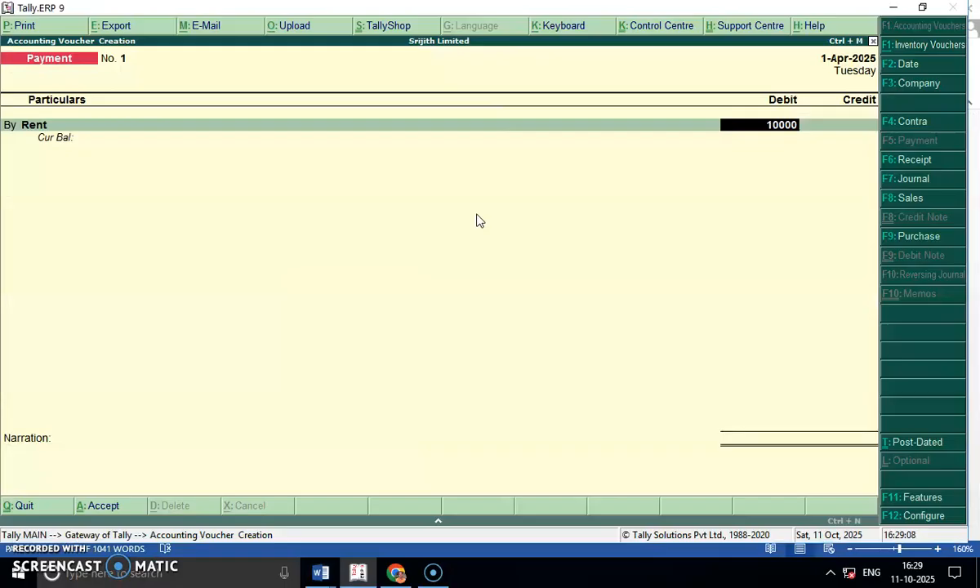
pyautogui.press('Return')
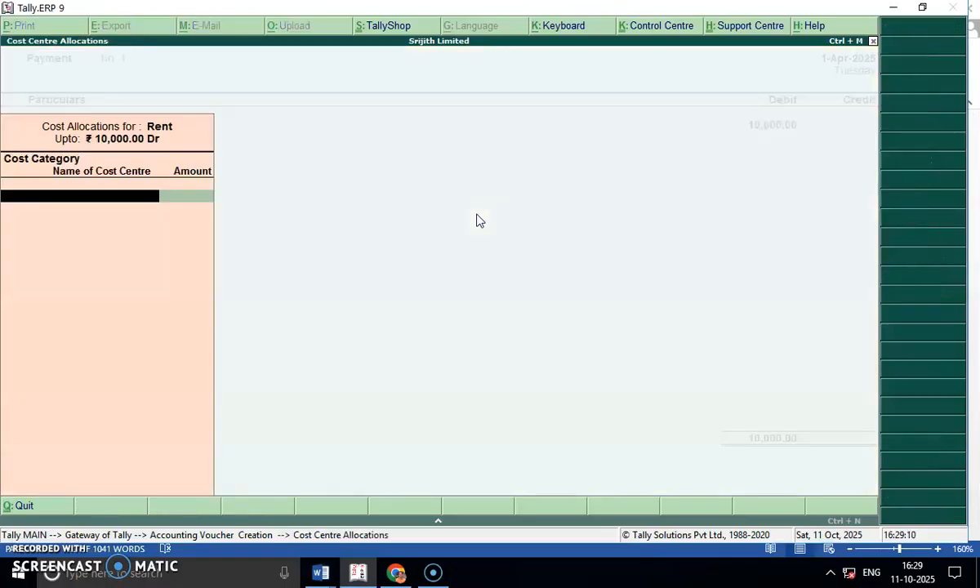
# - Allocate the ₹10,000 rent to the Branch cost category and the Chennai cost centre, checking the transaction in Word
pyautogui.write('C')
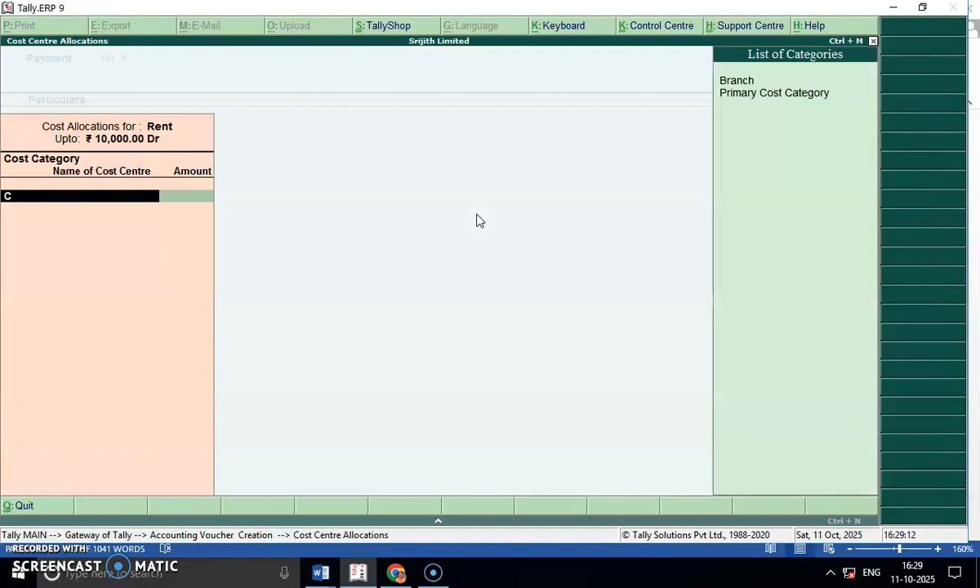
pyautogui.press('BackSpace')
pyautogui.write('Br')
pyautogui.press('Return')
pyautogui.write('C')
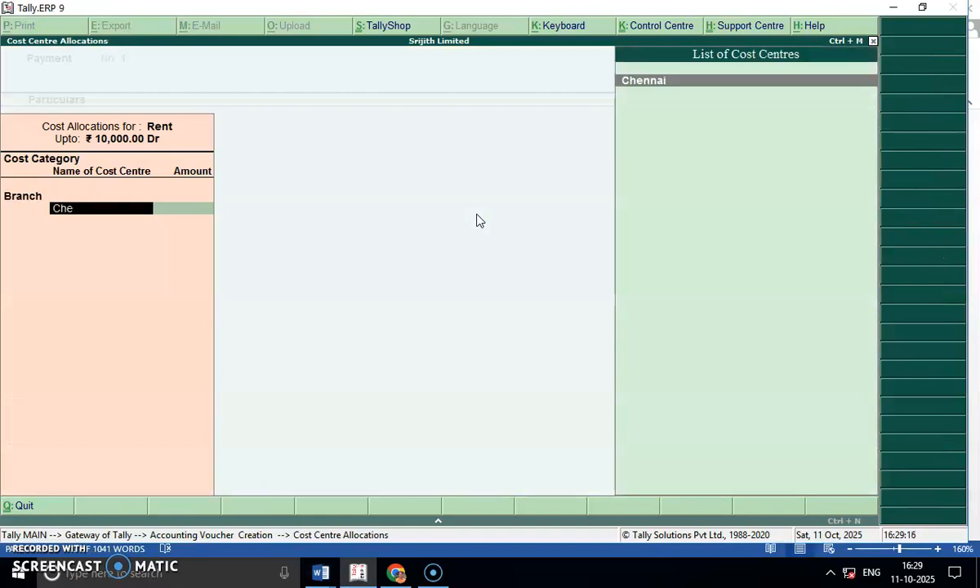
pyautogui.write('he')
pyautogui.press('Return')
pyautogui.press('Return')
pyautogui.hotkey('alt', 'Tab')
pyautogui.tripleClick(478, 221)
pyautogui.hotkey('alt', 'Tab')
pyautogui.press('Return')
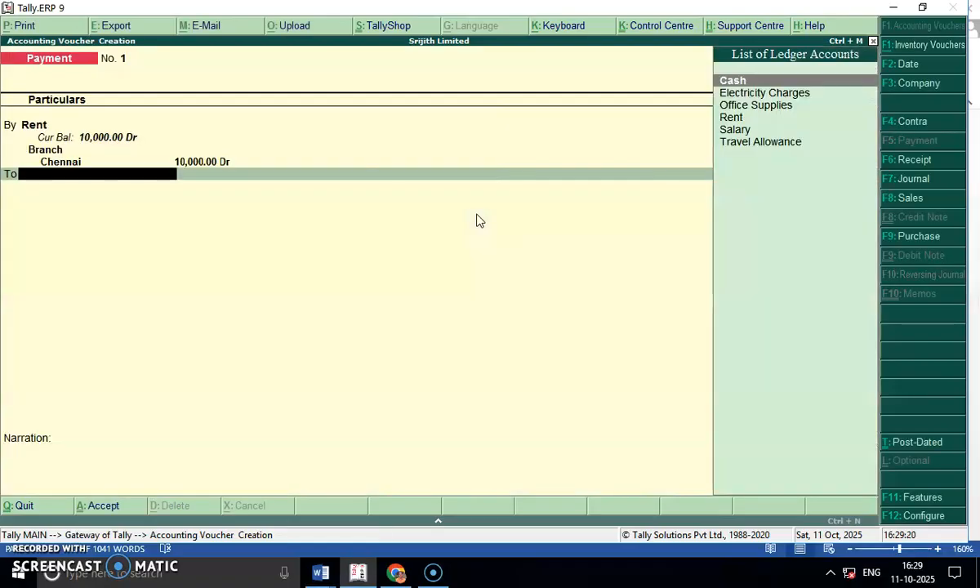
# - Credit Cash with ₹10,000 in the Chennai rent voucher and save it
pyautogui.write('C')
pyautogui.press('Return')
pyautogui.press('Return')
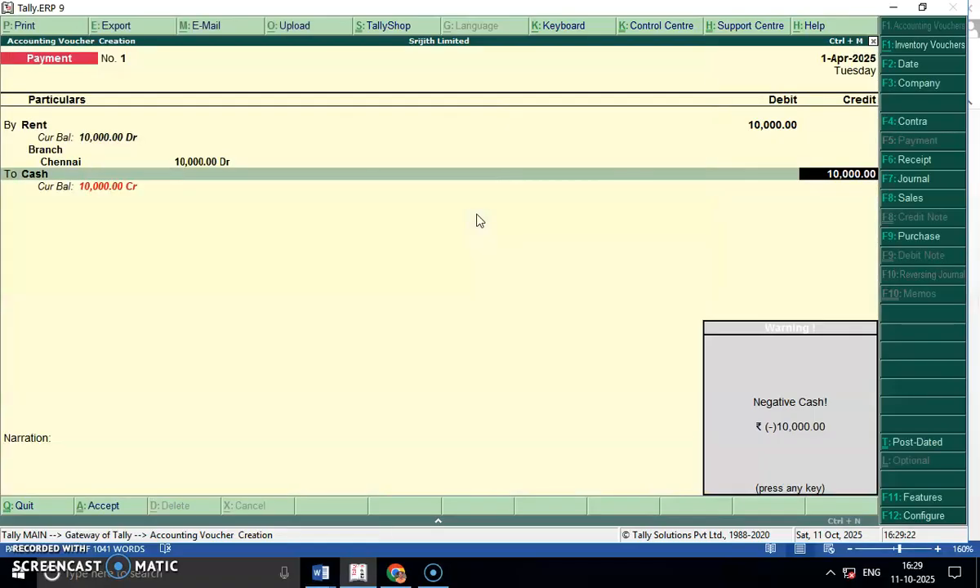
pyautogui.press('Return')
pyautogui.press('Return')
pyautogui.press('Return')
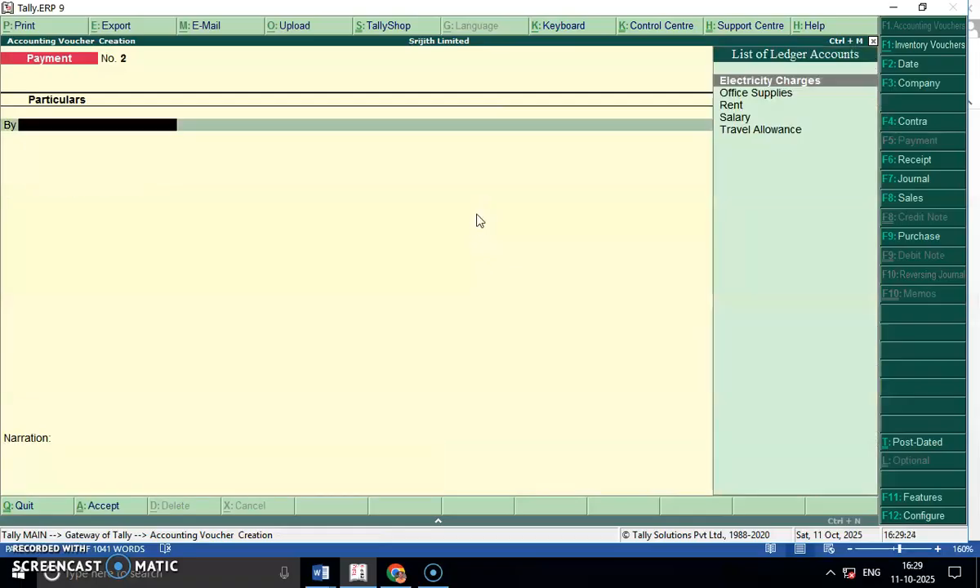
# - Highlight the 6th June rent payment in Word, and debit Rent with ₹8,000 in a new payment voucher in Tally.ERP 9
pyautogui.hotkey('alt', 'Tab')
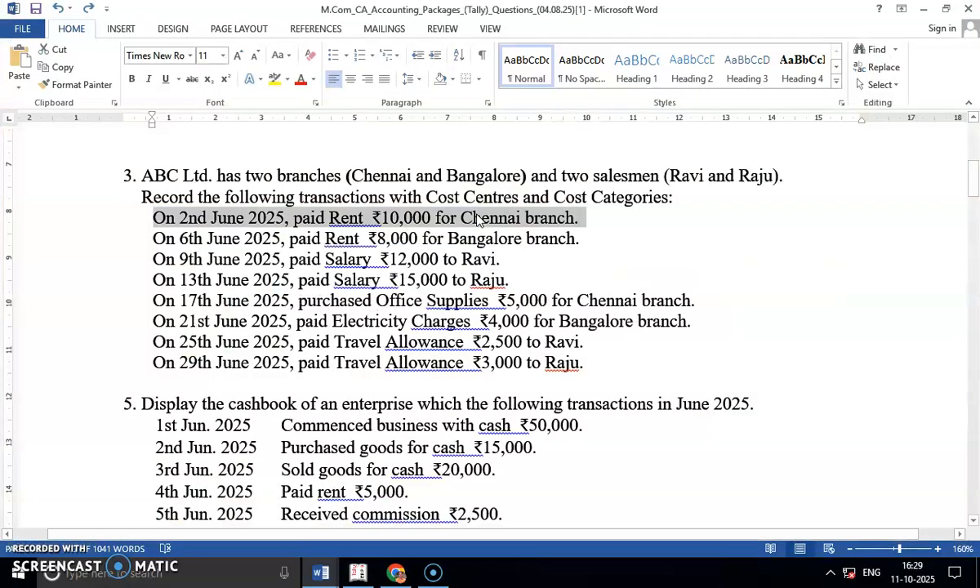
pyautogui.click(300, 258)
pyautogui.moveTo(153, 238); pyautogui.dragTo(582, 239)
pyautogui.hotkey('alt', 'Tab')
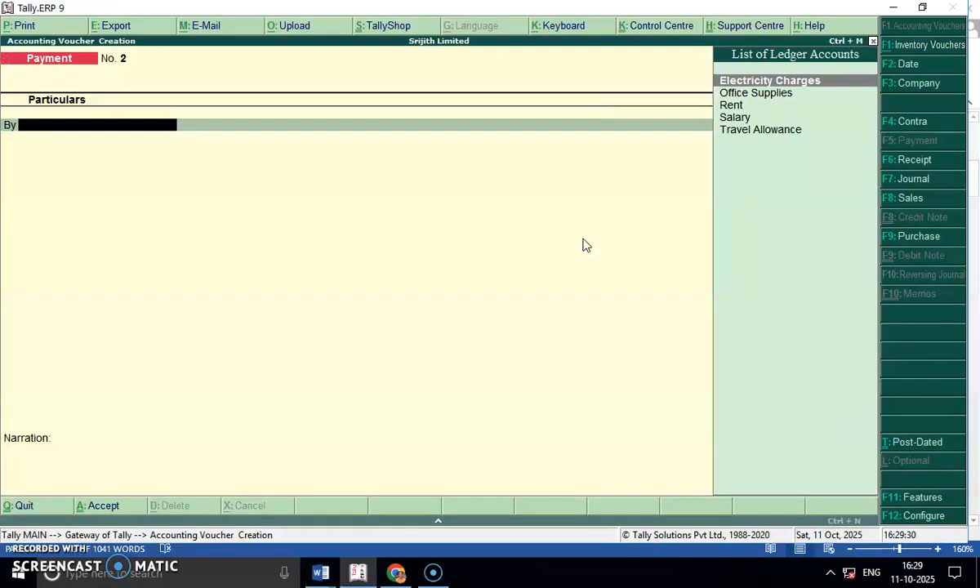
pyautogui.press('Down')
pyautogui.press('Down')
pyautogui.press('Return')
pyautogui.write('8,000')
pyautogui.press('Return')
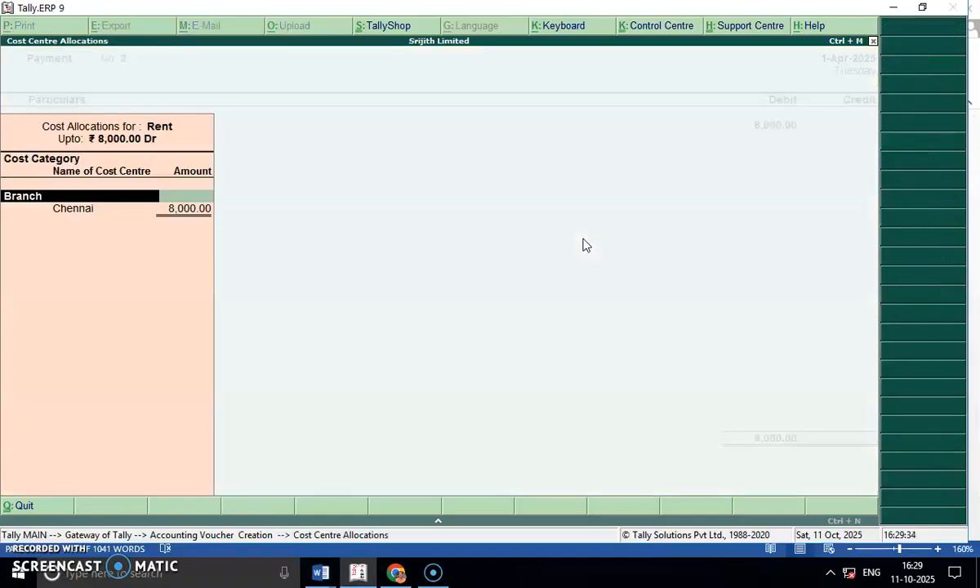
# - Allocate the ₹8,000 rent to the Bangalore cost centre under the Branch category
pyautogui.press('Return')
pyautogui.write('B')
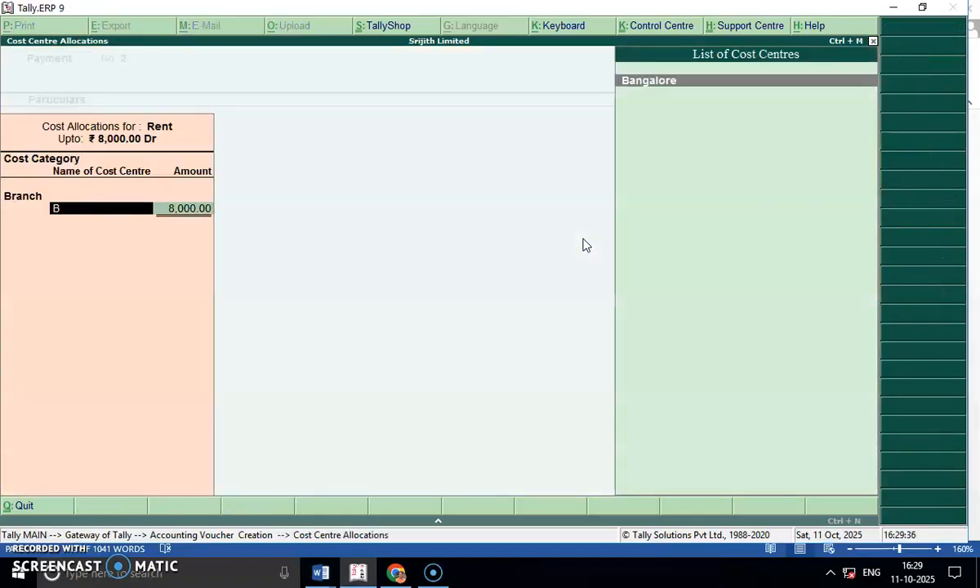
pyautogui.press('Return')
pyautogui.press('Return')
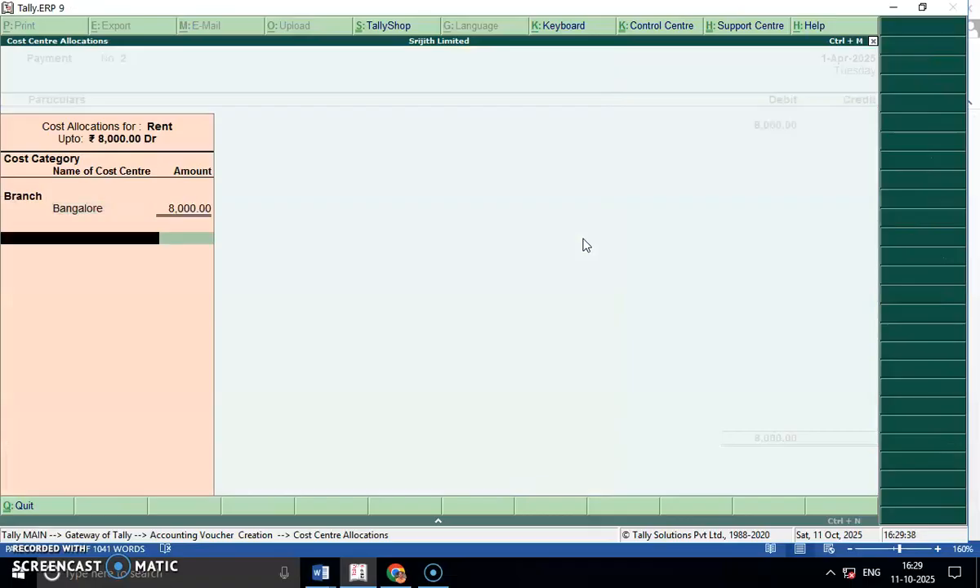
pyautogui.press('Return')
# - Credit Cash with ₹8,000 in the Bangalore rent voucher and save it
pyautogui.press('Return')
pyautogui.press('Return')
pyautogui.press('Return')
pyautogui.press('Return')
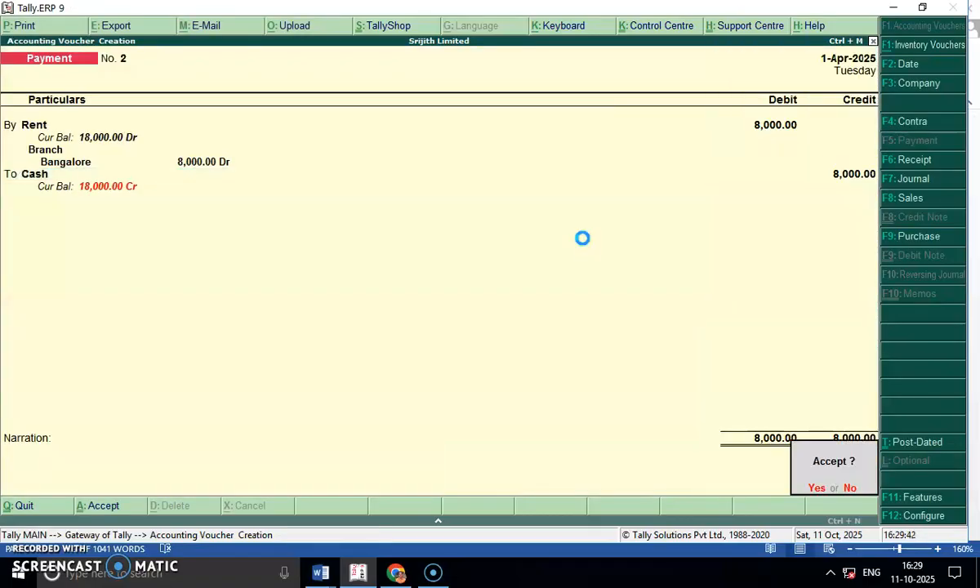
pyautogui.press('Return')
# - Highlight the 9th June salary payment in Word, and debit Salary with ₹12,000 in a new payment voucher in Tally.ERP 9
pyautogui.hotkey('alt', 'Tab')
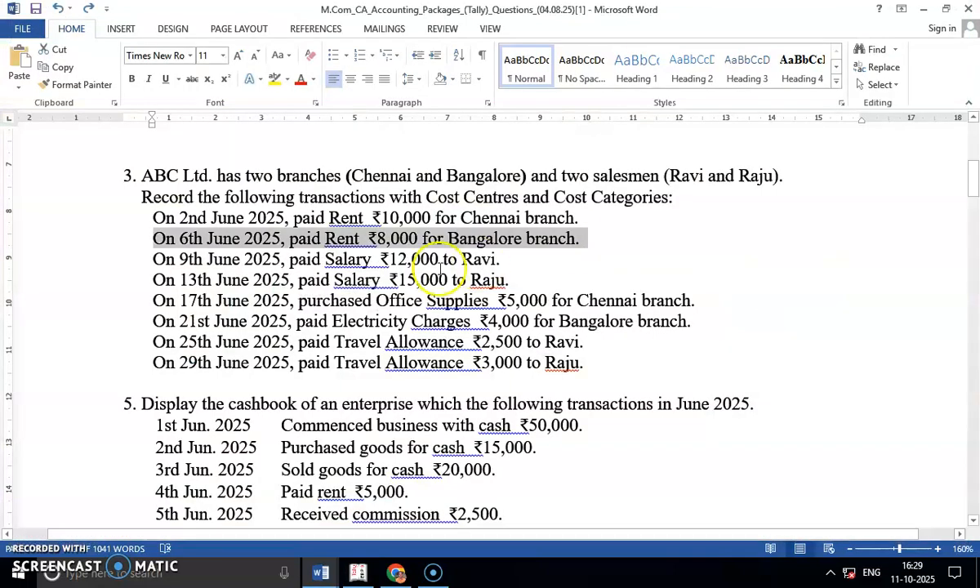
pyautogui.moveTo(157, 267); pyautogui.dragTo(491, 261)
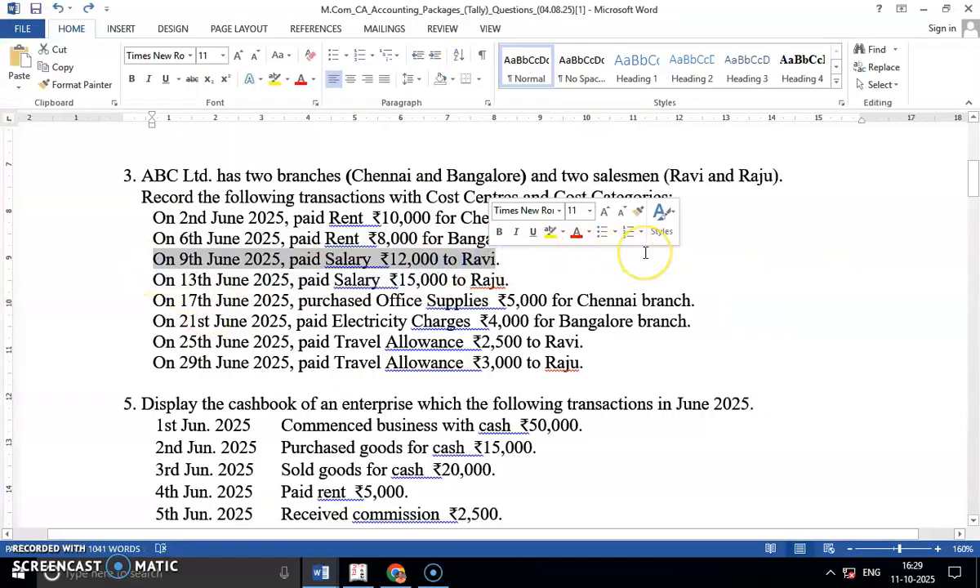
pyautogui.hotkey('alt', 'Tab')
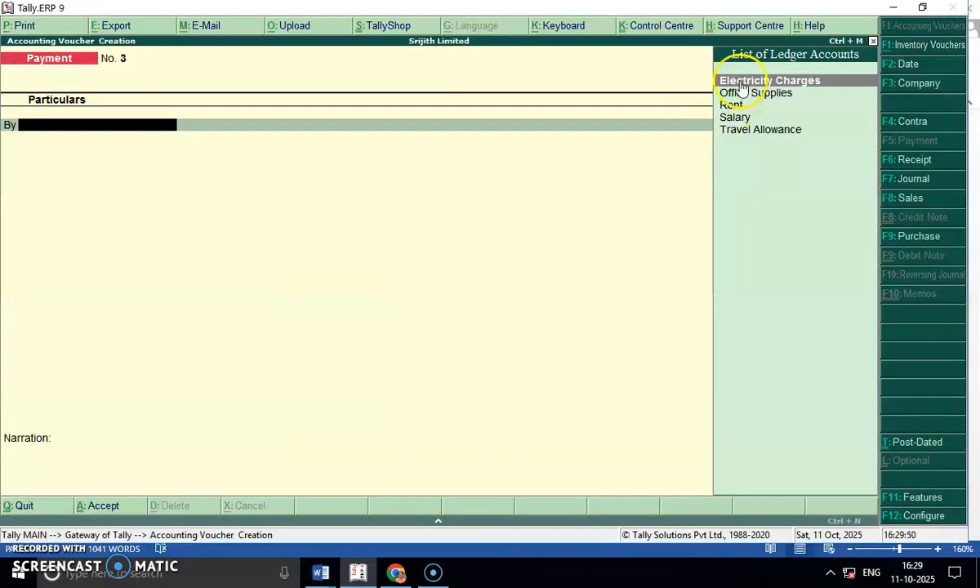
pyautogui.press('Down')
pyautogui.press('Down')
pyautogui.press('Down')
pyautogui.press('Return')
pyautogui.write('1200')
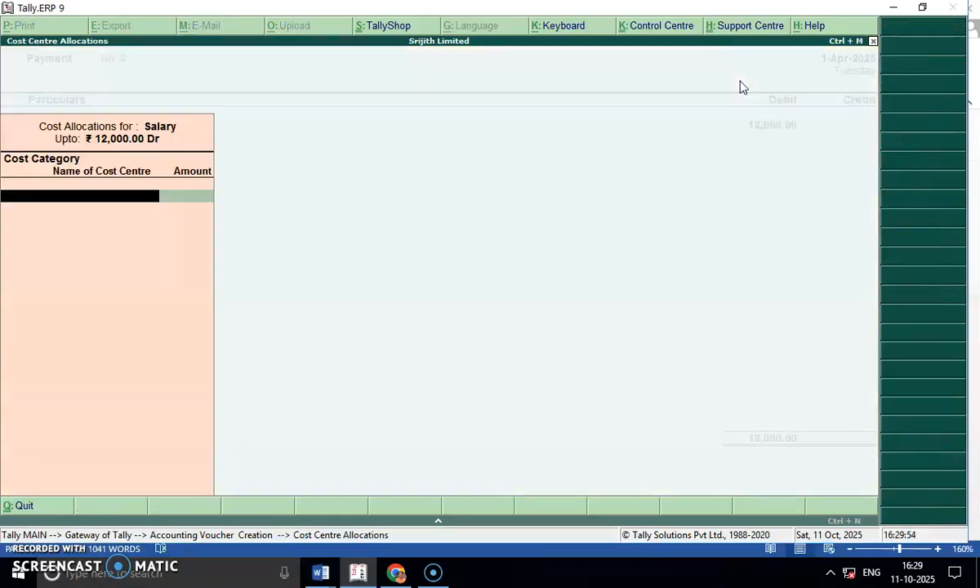
# - Allocate the ₹12,000 salary to the Salesmen category and the salesman named in the 9th June transaction
pyautogui.write('Sa')
pyautogui.press('Return')
pyautogui.write('Rav')
pyautogui.press('Return')
pyautogui.press('Return')
pyautogui.press('Return')
pyautogui.press('Return')
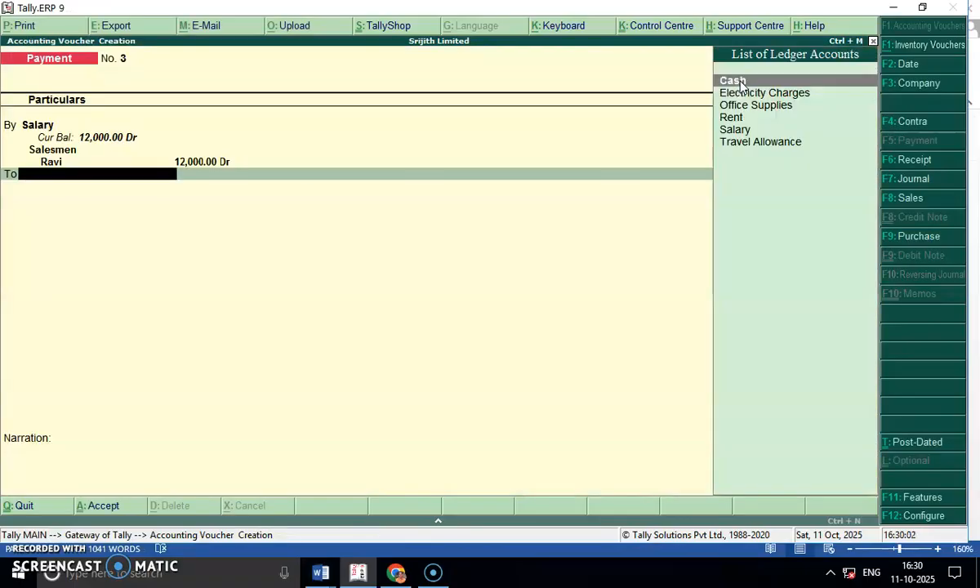
# - Credit Cash with ₹12,000 in the 9th June salary voucher and save it
pyautogui.click(740, 81)
pyautogui.press('Return')
pyautogui.press('Return')
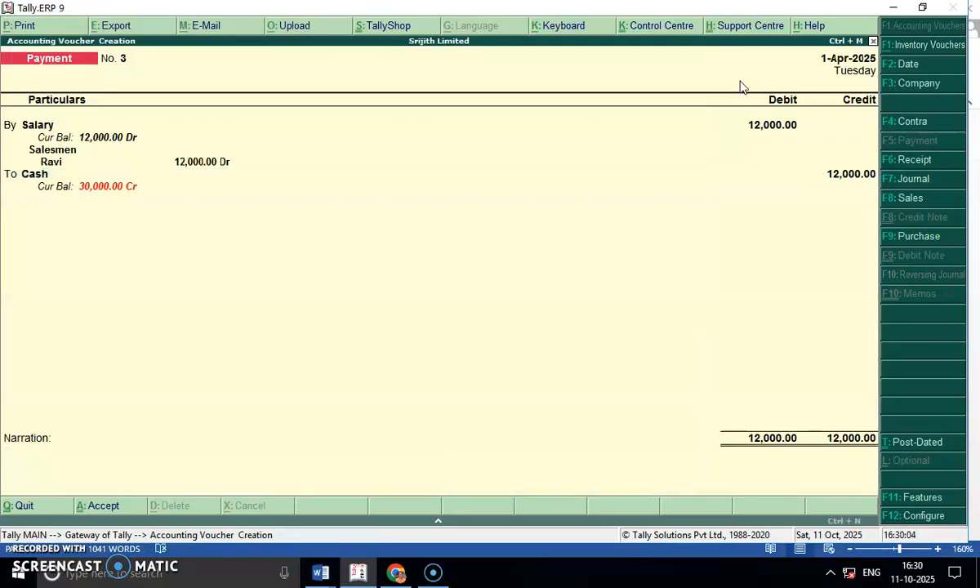
pyautogui.press('Return')
# - Highlight the 13th June salary payment in Word, and debit Salary with ₹15,000 in a new payment voucher in Tally.ERP 9
pyautogui.hotkey('alt', 'Tab')
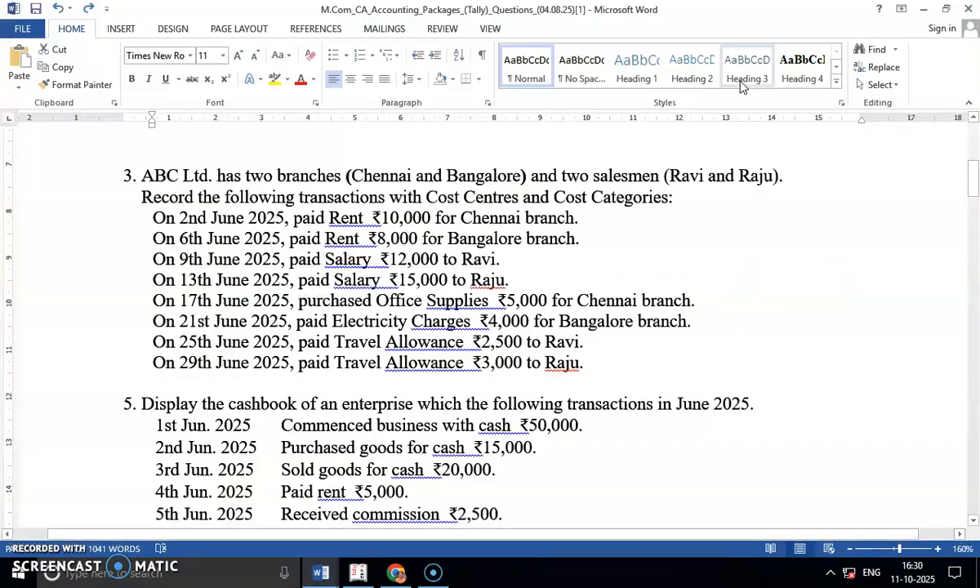
pyautogui.moveTo(155, 280); pyautogui.dragTo(521, 281)
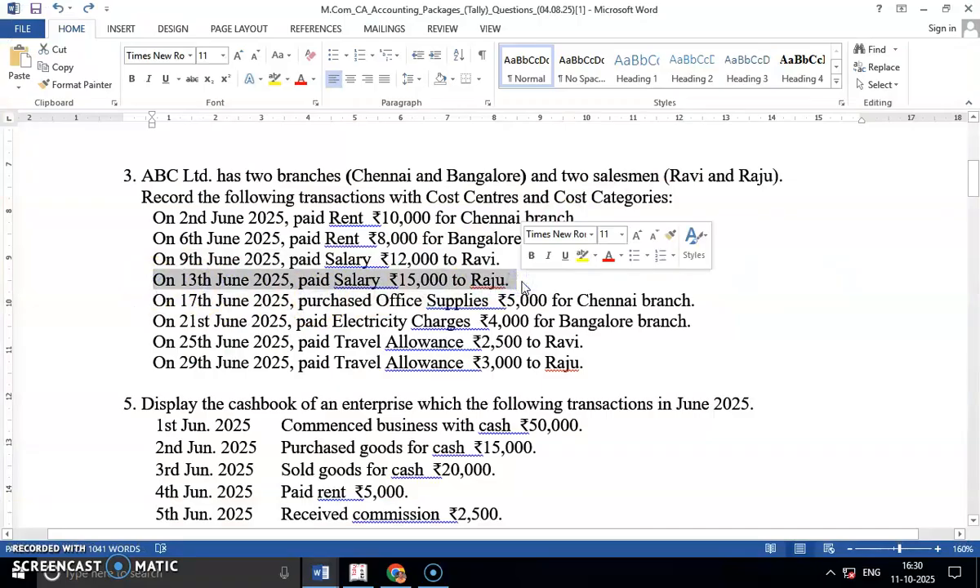
pyautogui.hotkey('alt', 'Tab')
pyautogui.press('Down')
pyautogui.press('Down')
pyautogui.press('Down')
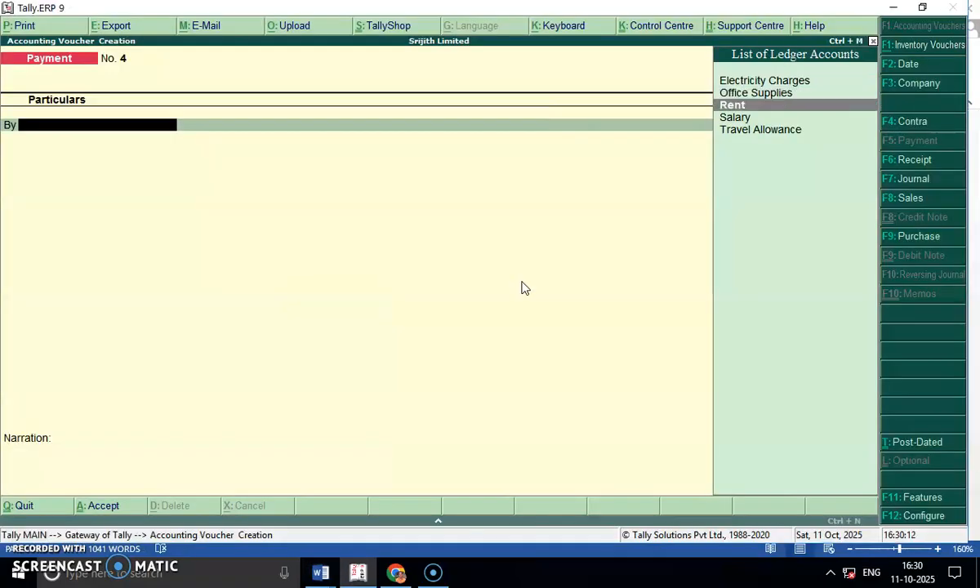
pyautogui.press('Return')
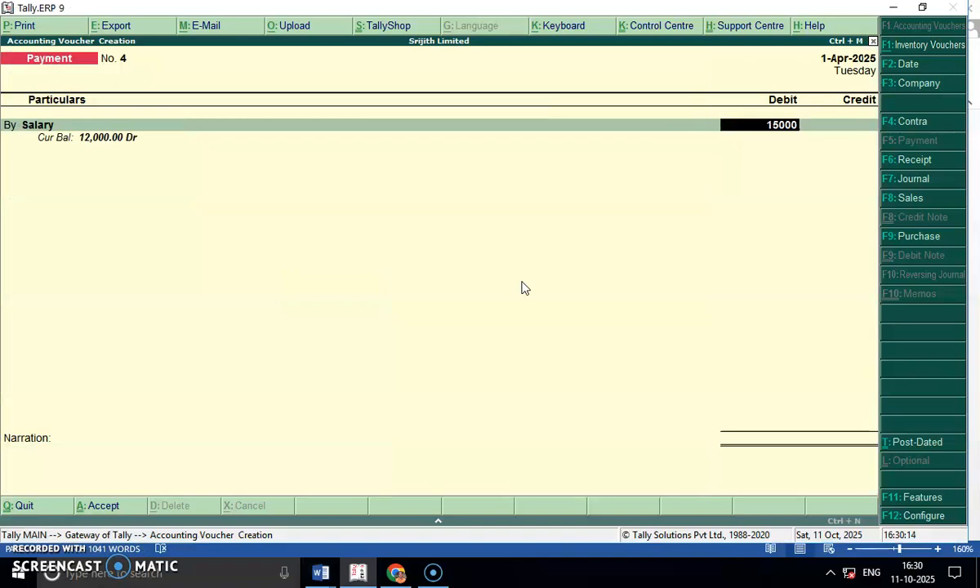
pyautogui.write('15000')
pyautogui.press('Return')
# - Keep the Salesmen category and allocate the ₹15,000 salary to the salesman named in the 13th June transaction
pyautogui.press('Return')
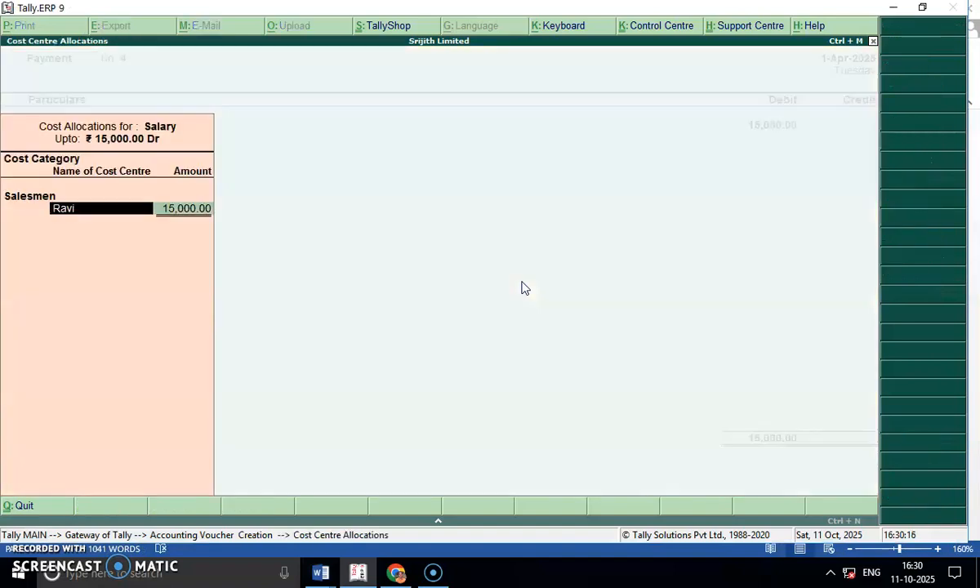
pyautogui.write('Raj')
pyautogui.press('Return')
pyautogui.press('Return')
pyautogui.press('Return')
# - Credit Cash with ₹15,000 in the 13th June salary voucher and save it
pyautogui.press('Return')
pyautogui.press('Return')
pyautogui.press('Return')
pyautogui.press('Return')
pyautogui.press('Return')
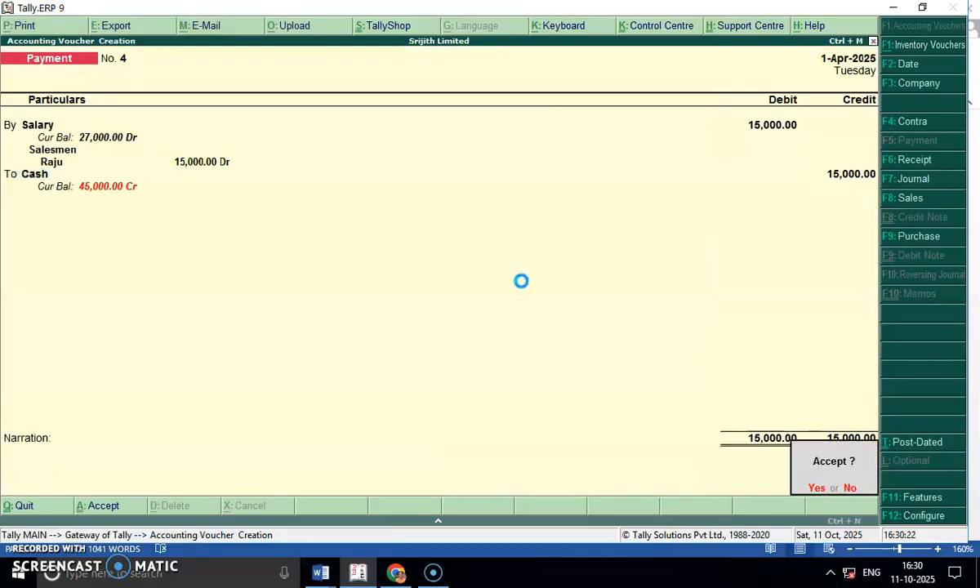
pyautogui.press('Return')
# - Highlight the 17th June office supplies purchase in Word, and debit Office Supplies with ₹5,000 in a new payment voucher in Tally.ERP 9
pyautogui.hotkey('alt', 'Tab')
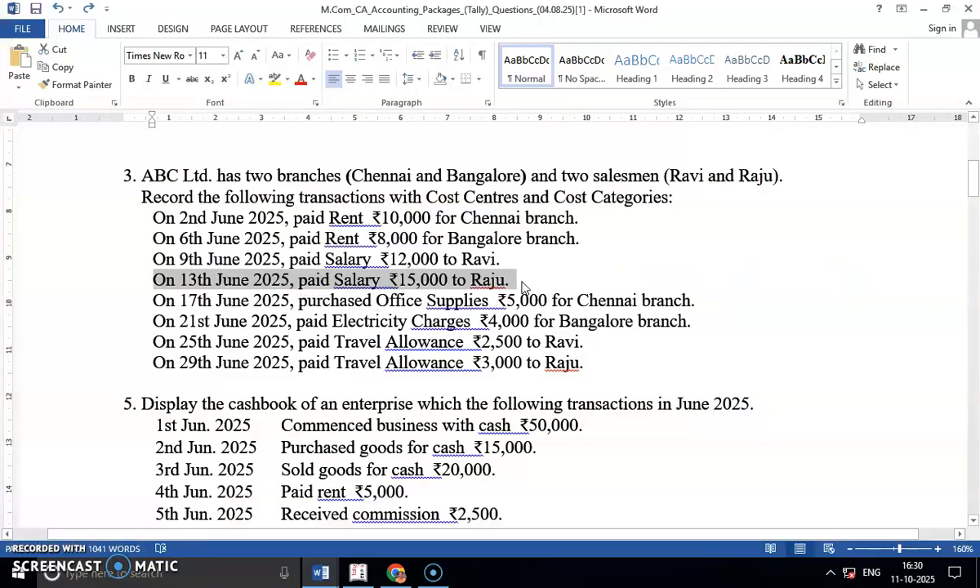
pyautogui.click(329, 310)
pyautogui.moveTo(152, 302); pyautogui.dragTo(715, 299)
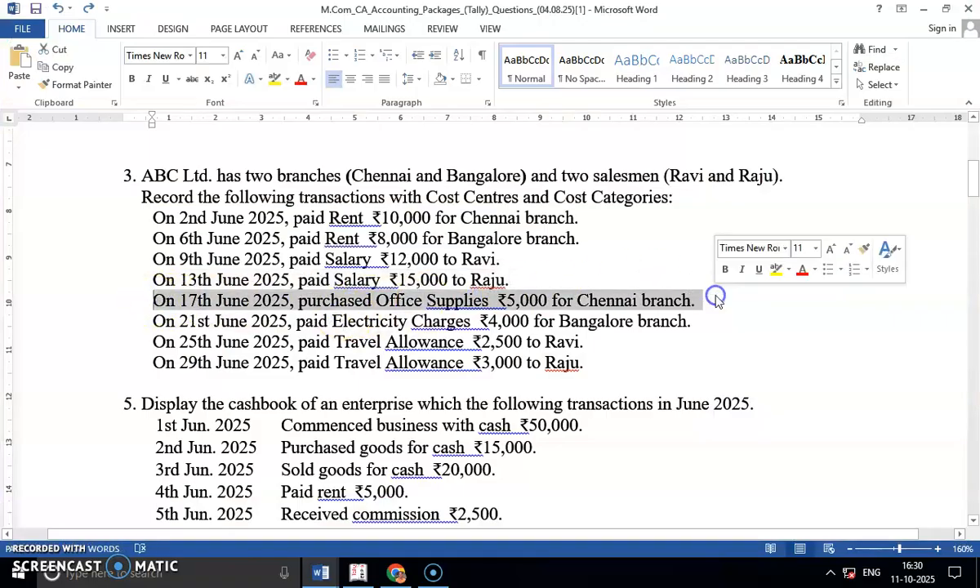
pyautogui.hotkey('alt', 'Tab')
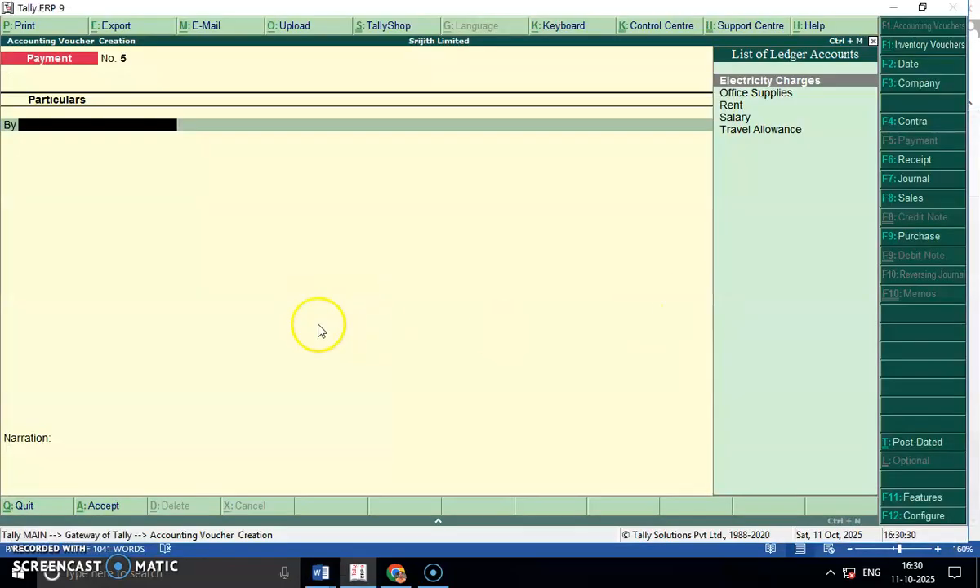
pyautogui.press('Down')
pyautogui.press('Return')
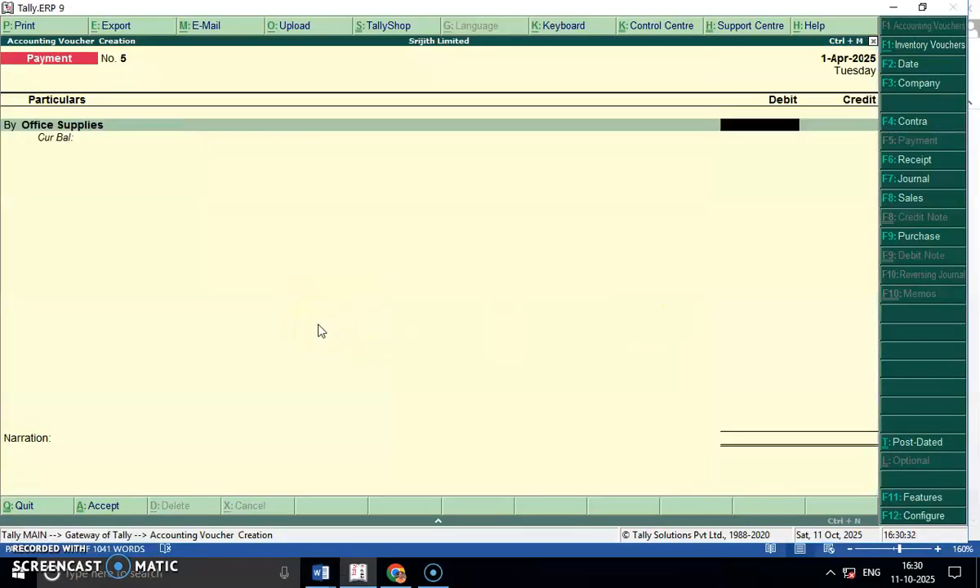
pyautogui.hotkey('alt', 'Tab')
pyautogui.hotkey('alt', 'Tab')
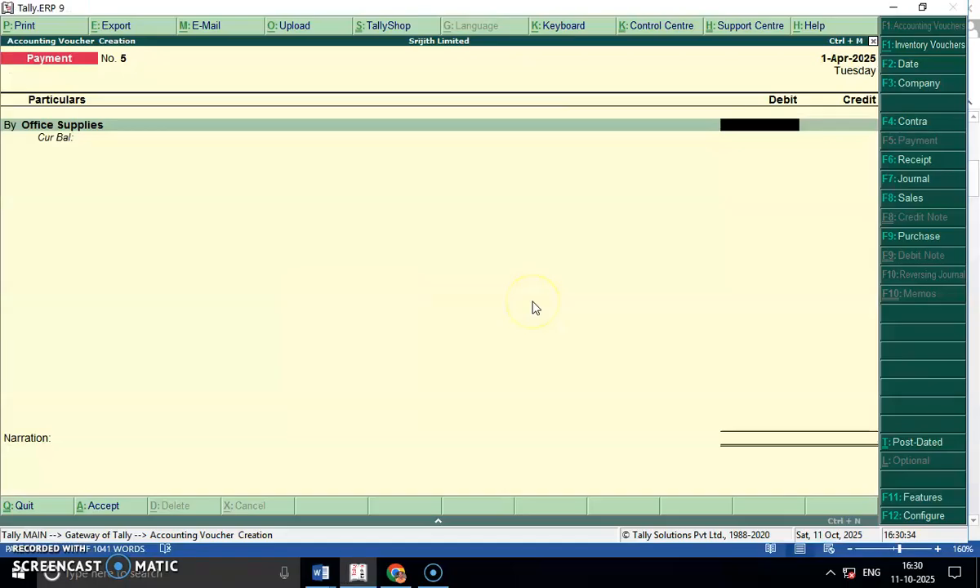
pyautogui.write('5000')
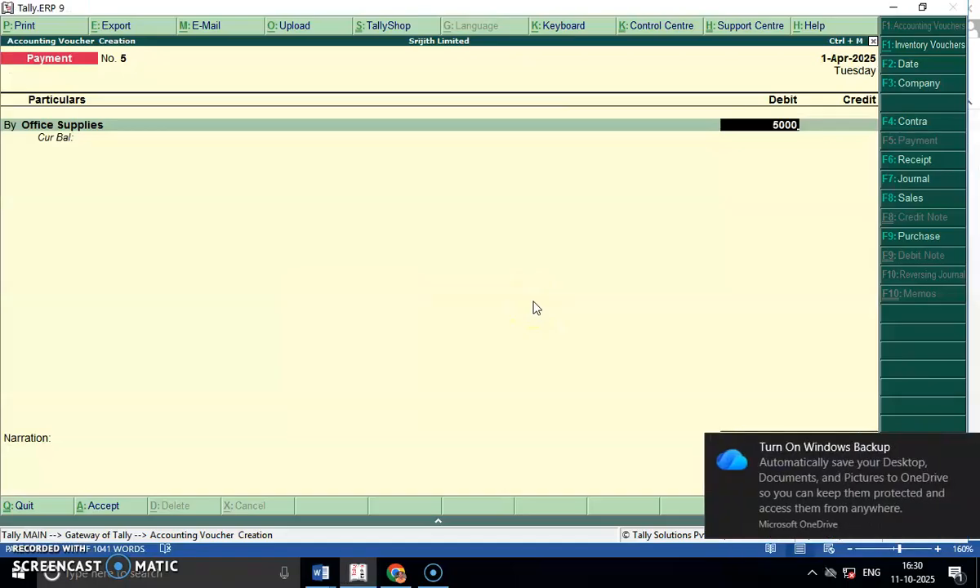
pyautogui.click(970, 444)
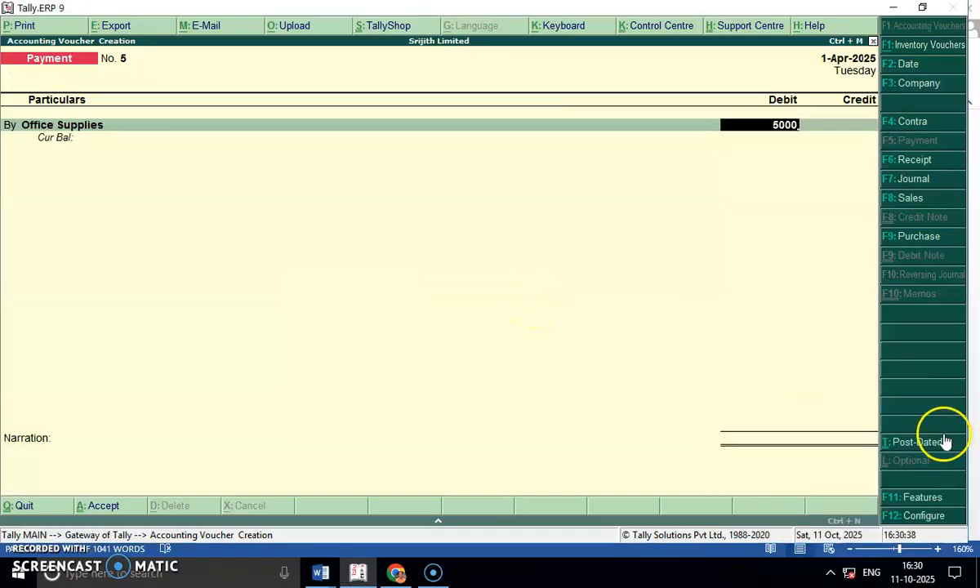
# - Allocate the ₹5,000 office supplies expense to the Chennai cost centre under the Branch category
pyautogui.press('Return')
pyautogui.write('Br')
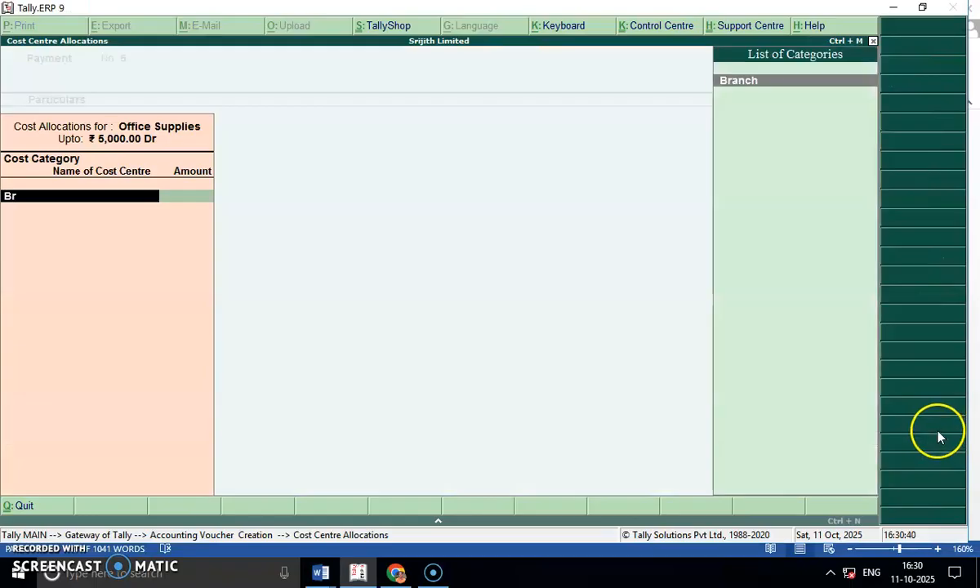
pyautogui.press('Return')
pyautogui.write('ch')
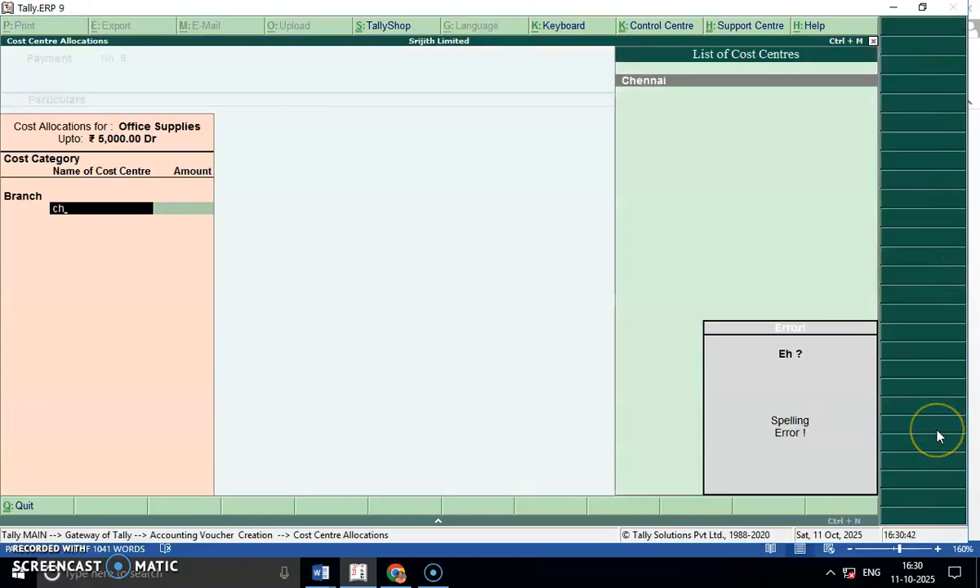
pyautogui.press('Return')
pyautogui.press('Return')
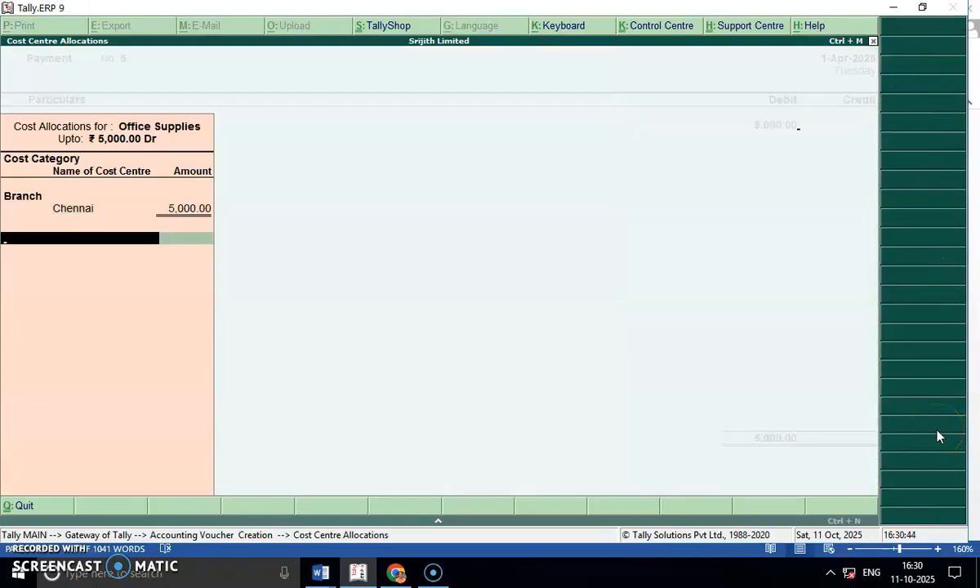
pyautogui.press('Return')
# - Credit Cash with ₹5,000 in the office supplies payment voucher and save it
pyautogui.press('Return')
pyautogui.press('Return')
pyautogui.press('Return')
pyautogui.press('Return')
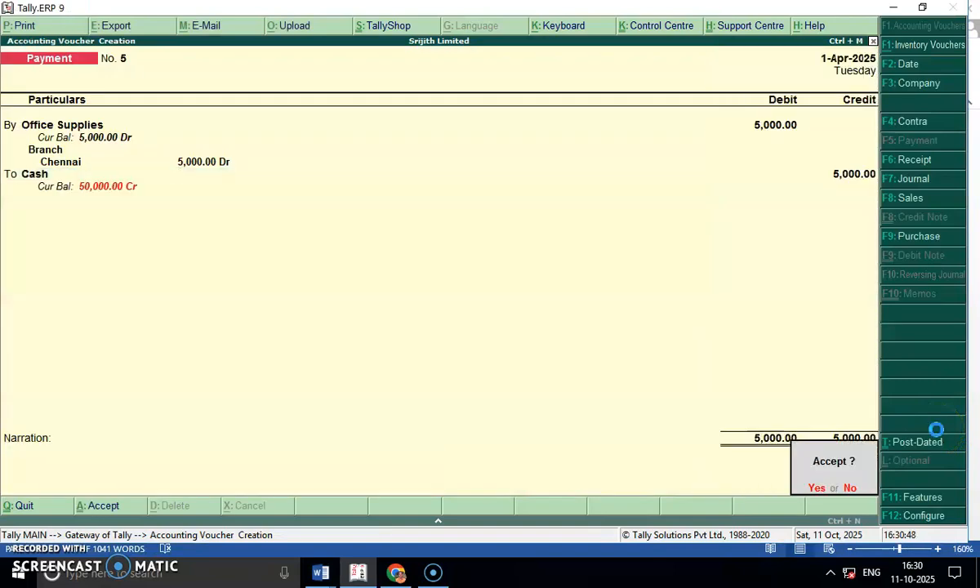
pyautogui.press('Return')
# - Highlight the 21st June electricity payment in Word, and debit Electricity Charges with ₹4,000 in a new payment voucher in Tally.ERP 9
pyautogui.hotkey('alt', 'Tab')
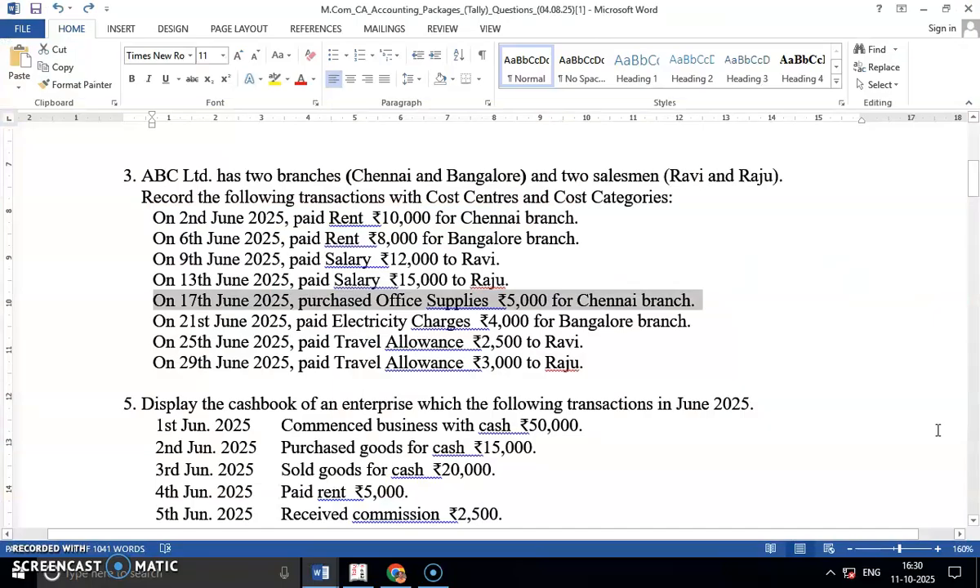
pyautogui.moveTo(214, 322); pyautogui.dragTo(691, 319)
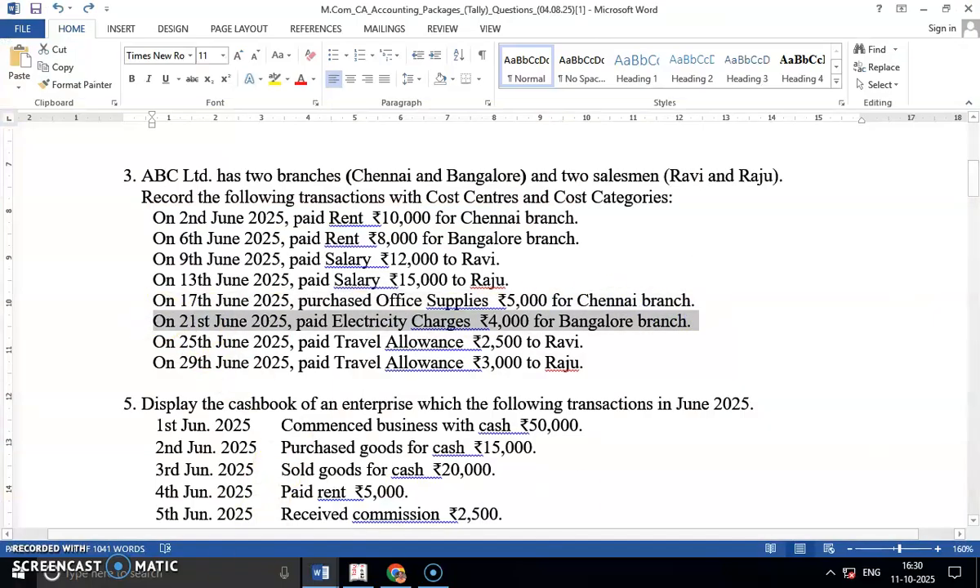
pyautogui.hotkey('alt', 'Tab')
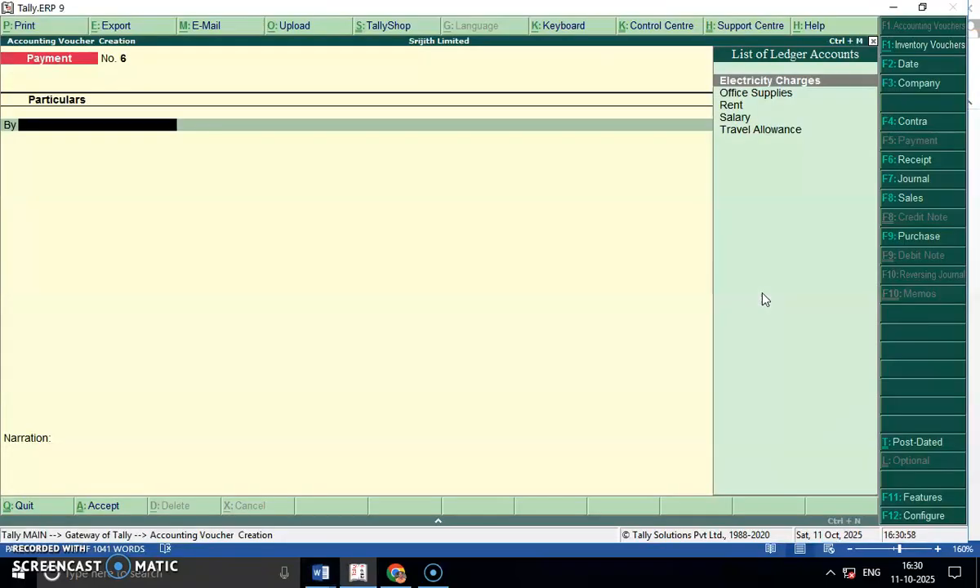
pyautogui.press('Return')
pyautogui.hotkey('alt', 'Tab')
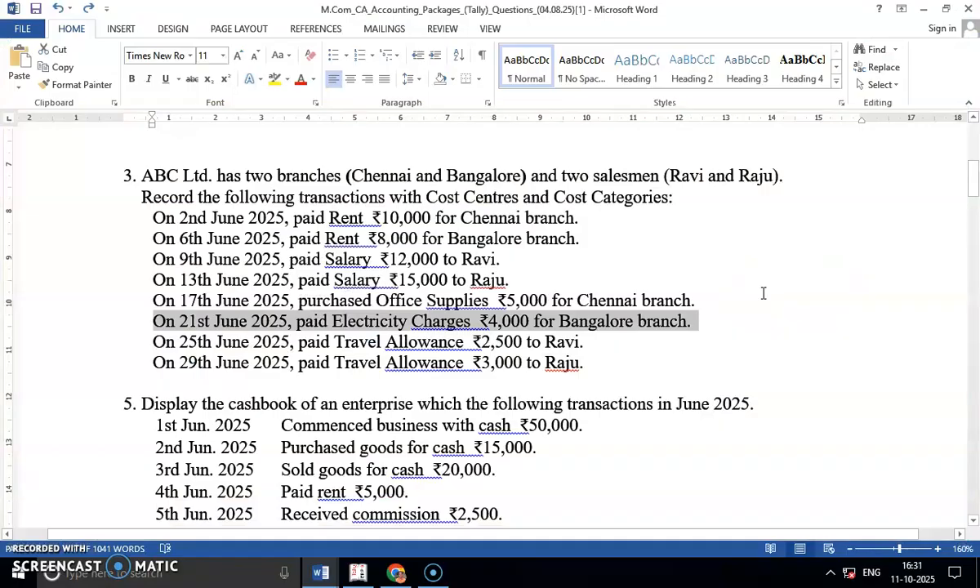
pyautogui.hotkey('alt', 'Tab')
pyautogui.write('4000')
pyautogui.press('Return')
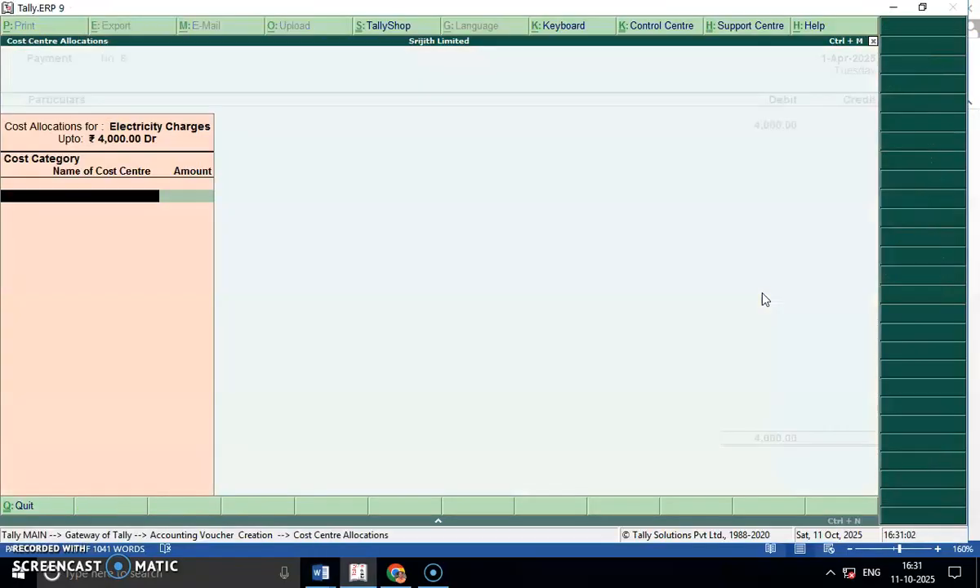
# - Allocate the ₹4,000 electricity charges to the Bangalore cost centre under the Branch category
pyautogui.write('Br')
pyautogui.press('Return')
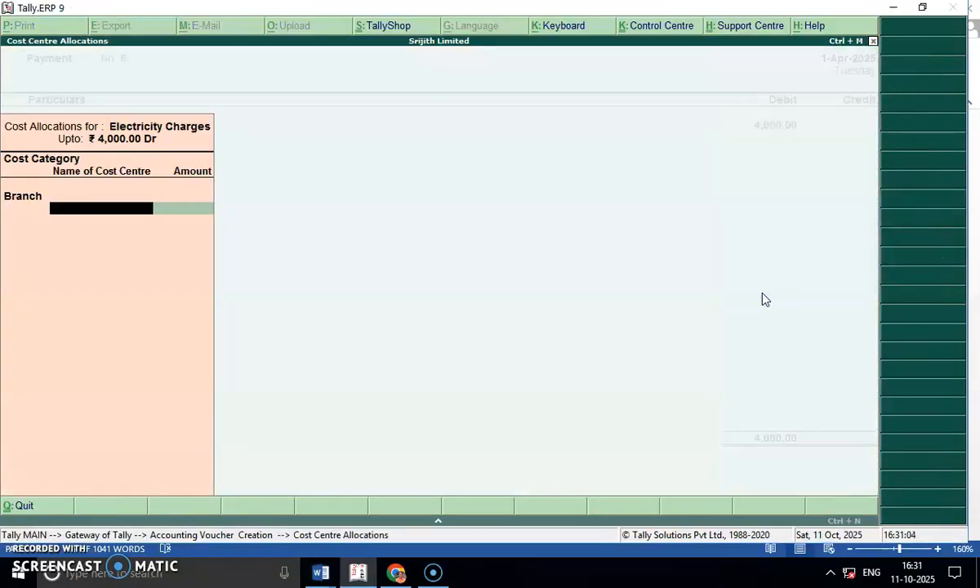
pyautogui.press('Return')
pyautogui.press('Return')
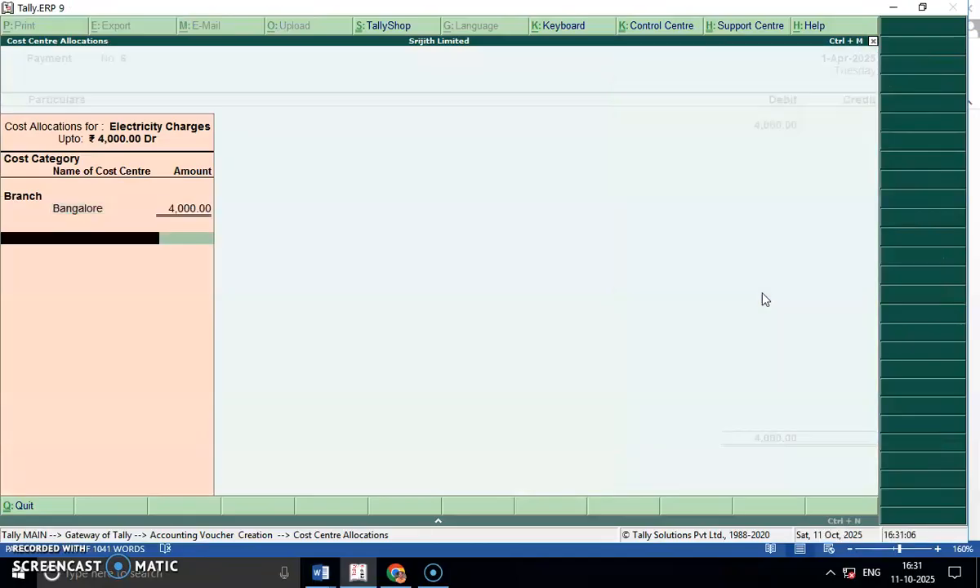
pyautogui.press('Return')
# - Check the 21st June transaction in Word, then credit Cash with ₹4,000 in the electricity voucher and save it
pyautogui.hotkey('alt', 'Tab')
pyautogui.hotkey('alt', 'Tab')
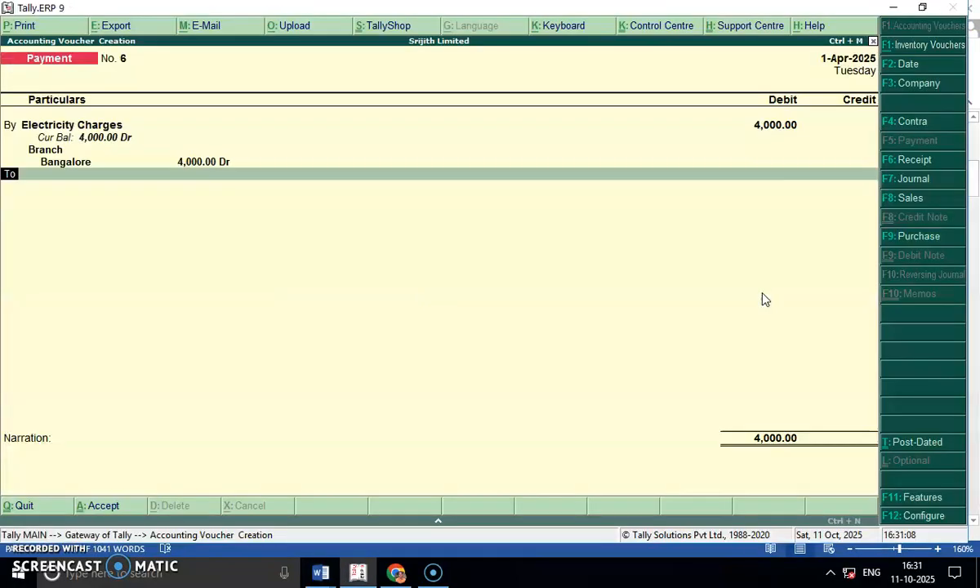
pyautogui.press('Return')
pyautogui.press('Return')
pyautogui.press('Return')
pyautogui.press('Return')
pyautogui.press('Return')
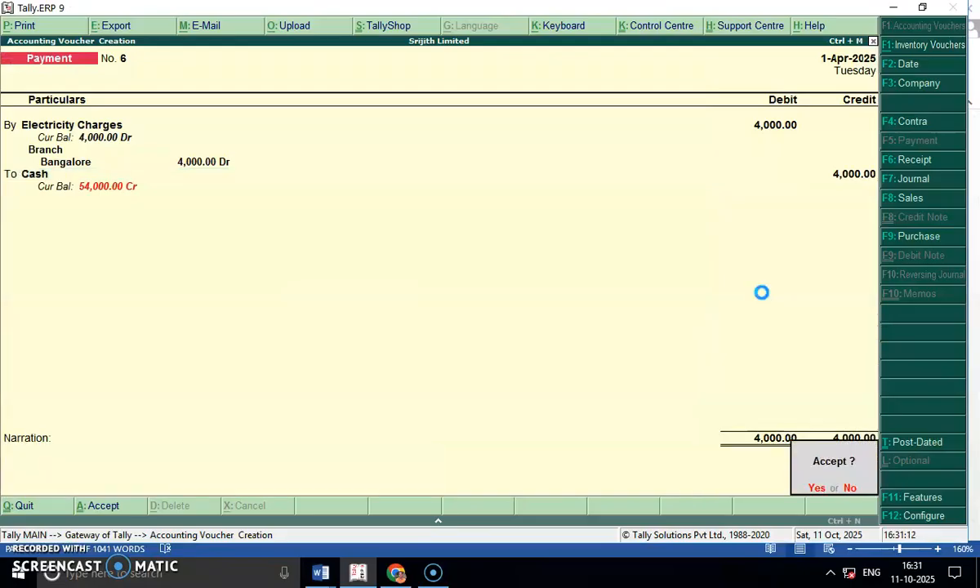
# - Highlight the 25th June travel allowance transaction in Word and return to the new payment voucher in Tally.ERP 9
pyautogui.hotkey('alt', 'Tab')
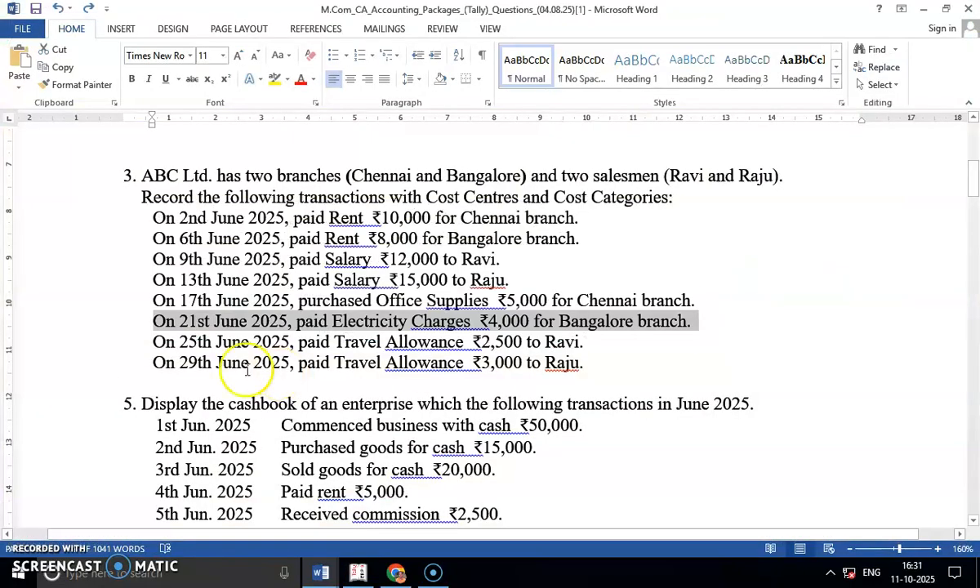
pyautogui.click(406, 340)
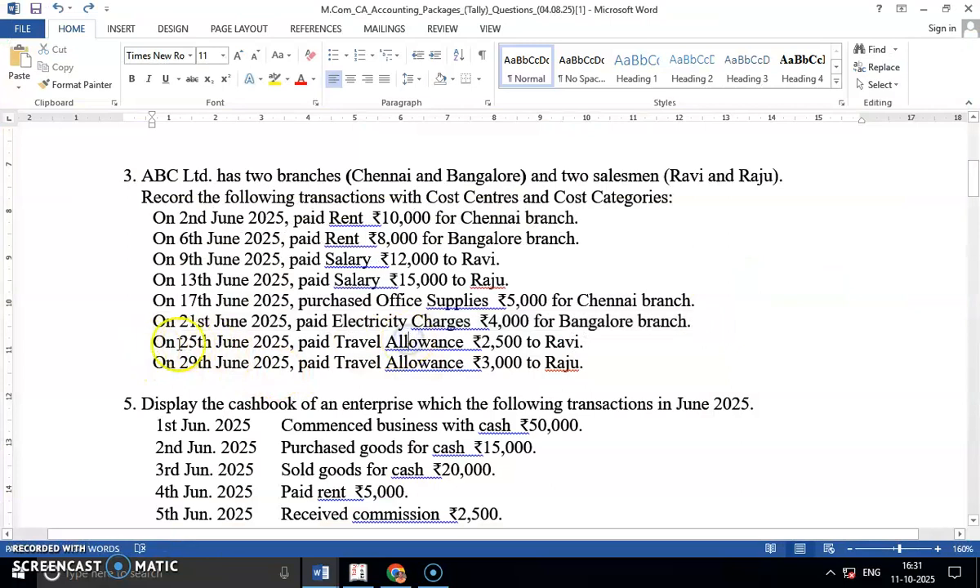
pyautogui.moveTo(156, 343); pyautogui.dragTo(598, 347)
pyautogui.hotkey('alt', 'Tab')
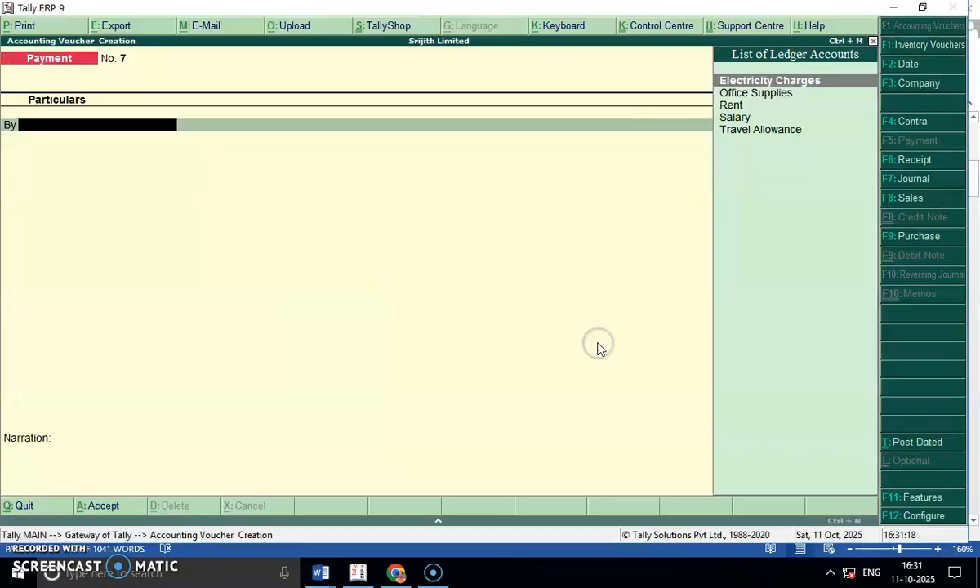
# - Debit Travel Allowance with ₹2,500 in the new payment voucher for the 25th June transaction
pyautogui.press('Down')
pyautogui.press('Down')
pyautogui.press('Down')
pyautogui.press('Down')
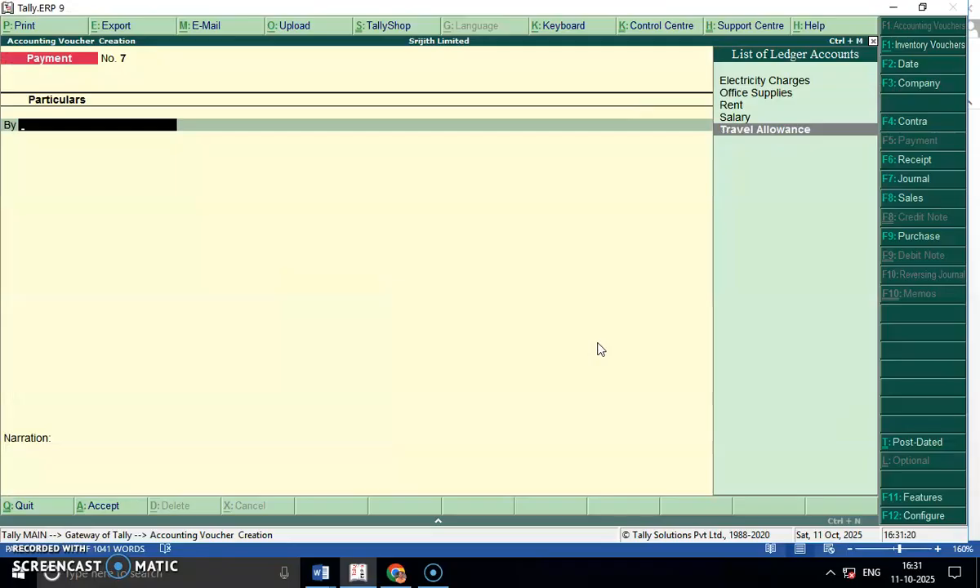
pyautogui.press('Return')
pyautogui.hotkey('alt', 'Tab')
pyautogui.hotkey('alt', 'Tab')
pyautogui.write('2500')
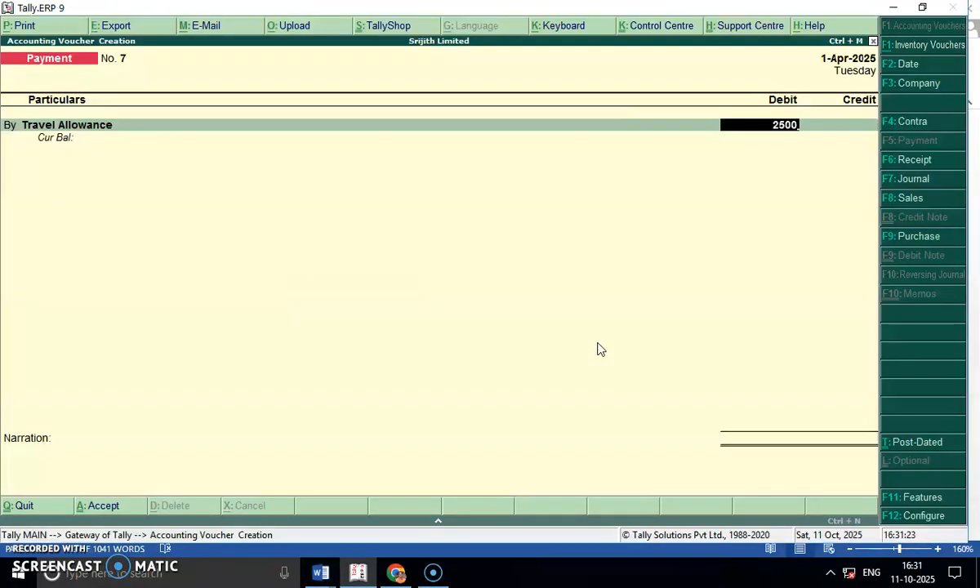
pyautogui.press('Return')
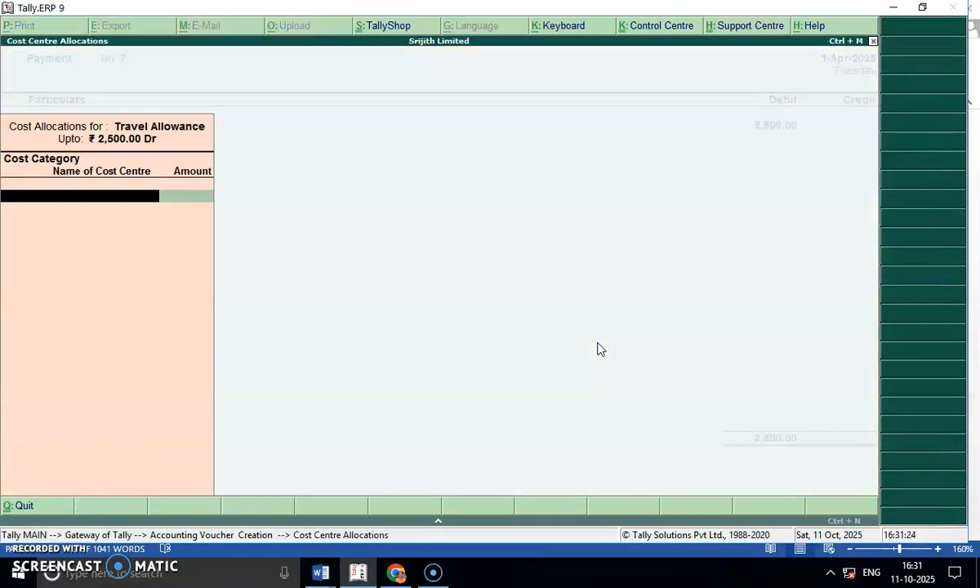
# - Allocate the ₹2,500 travel allowance under the Salesmen category to the salesman named in the 25th June transaction
pyautogui.write('Sa')
pyautogui.press('Return')
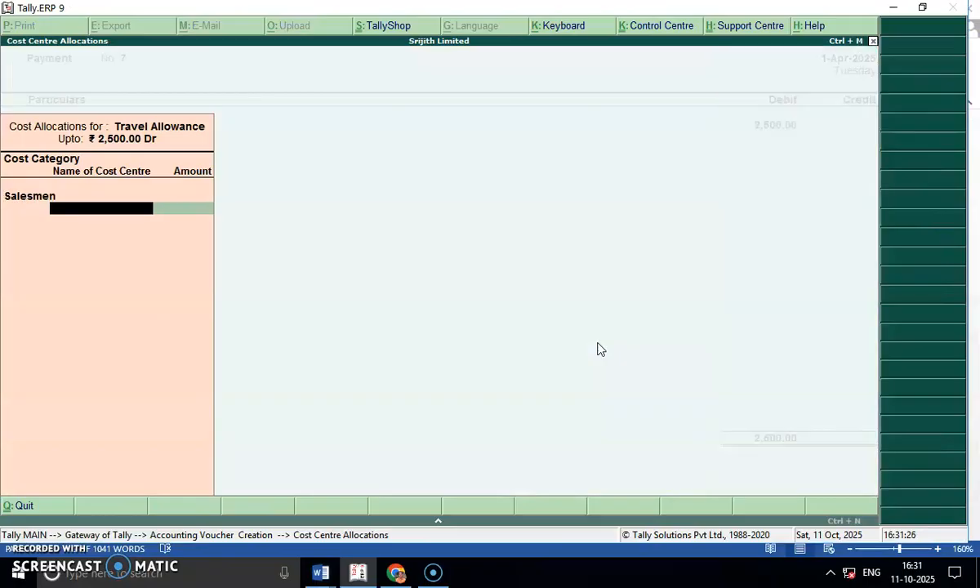
pyautogui.hotkey('alt', 'Tab')
pyautogui.hotkey('alt', 'Tab')
pyautogui.write('Rav')
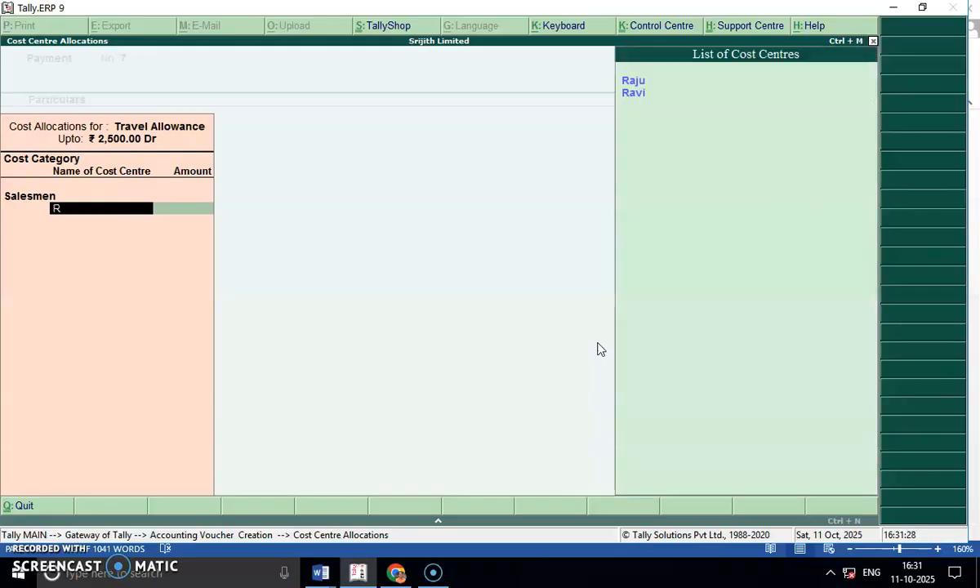
pyautogui.press('Return')
pyautogui.press('Return')
pyautogui.press('Return')
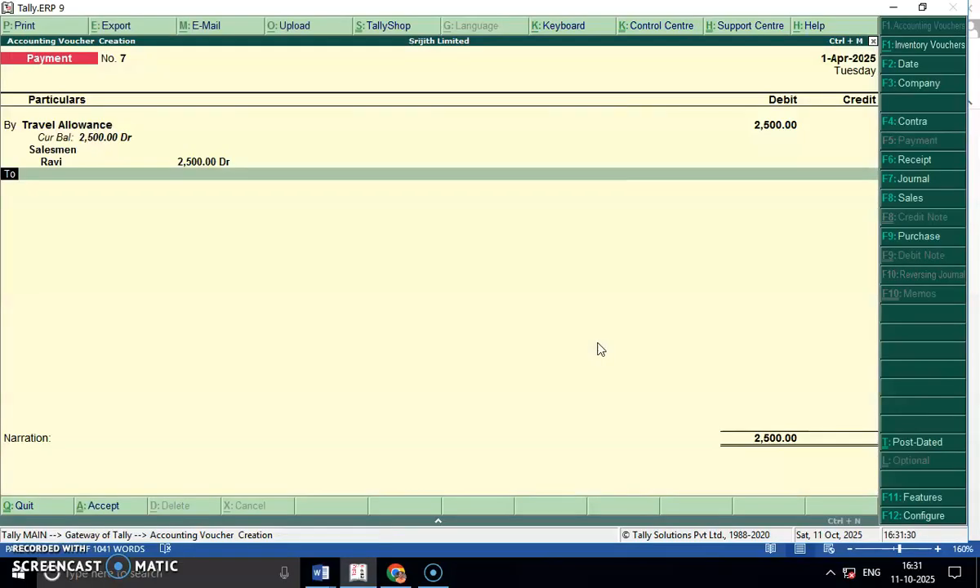
# - Credit Cash with ₹2,500 in the 25th June travel allowance voucher and save it
pyautogui.press('Return')
pyautogui.press('Return')
pyautogui.press('Return')
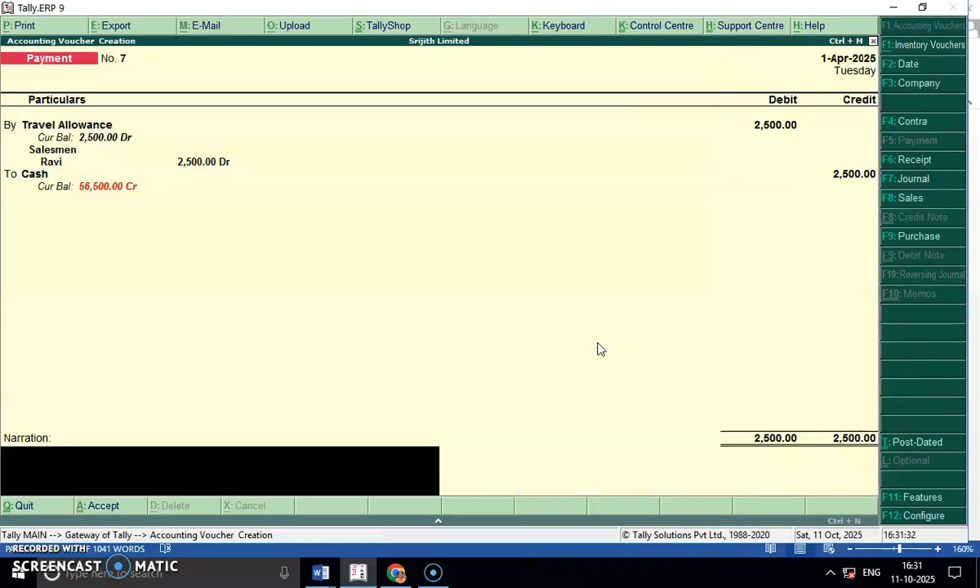
pyautogui.press('Return')
pyautogui.press('Return')
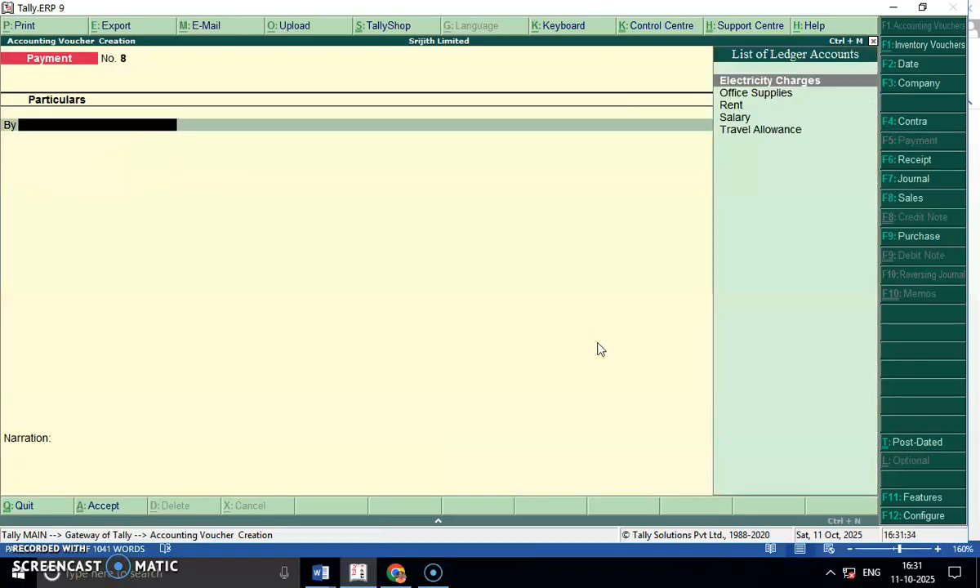
# - Highlight the 29th June travel allowance transaction in Word and return to the new payment voucher in Tally.ERP 9
pyautogui.hotkey('alt', 'Tab')
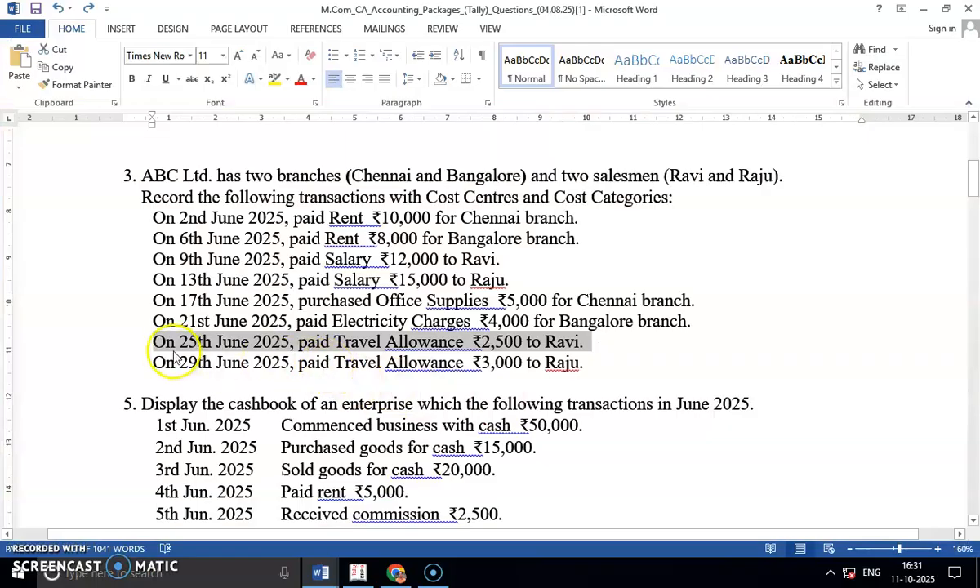
pyautogui.hotkey('alt', 'Tab')
pyautogui.hotkey('alt', 'Tab')
pyautogui.moveTo(162, 361); pyautogui.dragTo(582, 365)
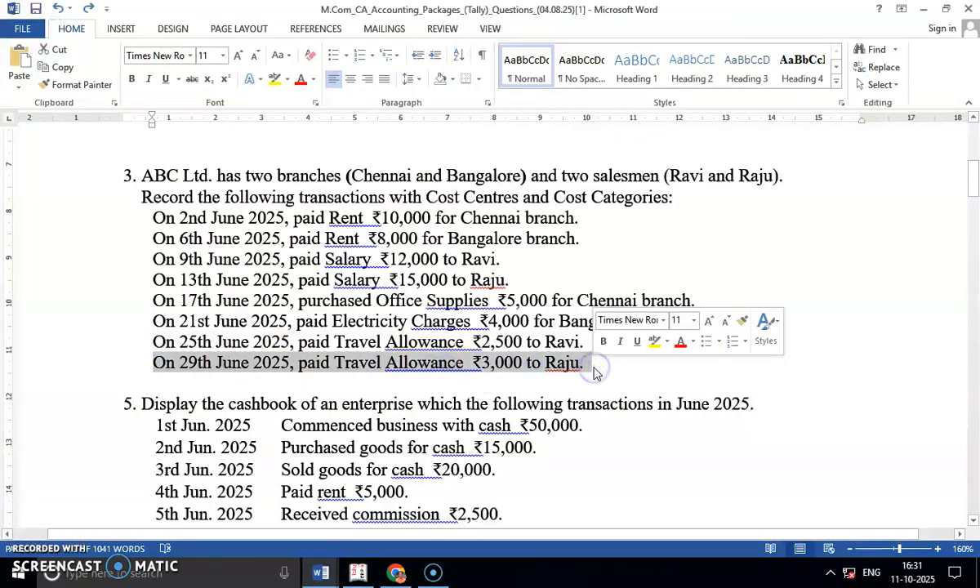
pyautogui.hotkey('alt', 'Tab')
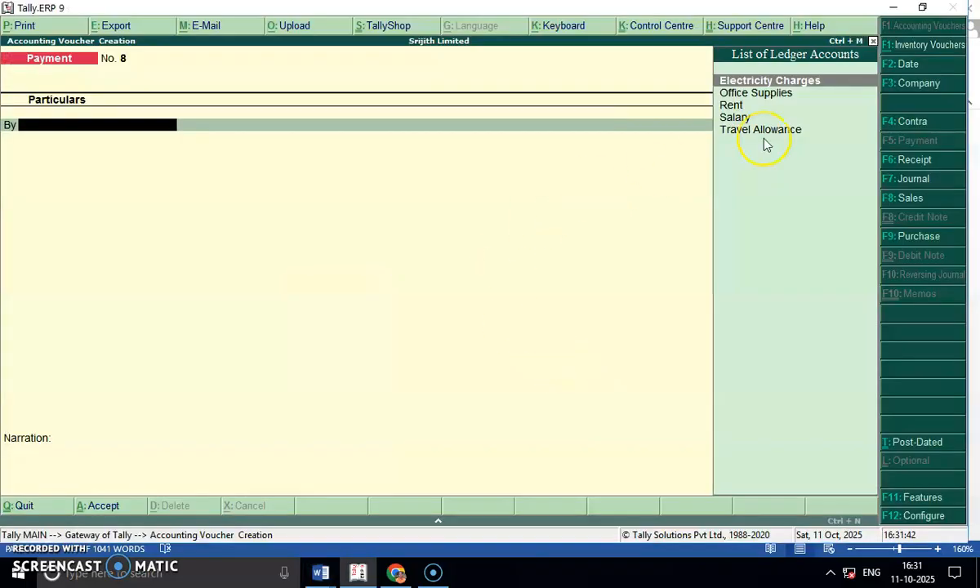
# - Debit Travel Allowance with ₹3,000 in the new payment voucher for the 29th June transaction
pyautogui.press('Down')
pyautogui.press('Down')
pyautogui.press('Down')
pyautogui.press('Down')
pyautogui.press('Return')
pyautogui.write('3,000')
pyautogui.press('Return')
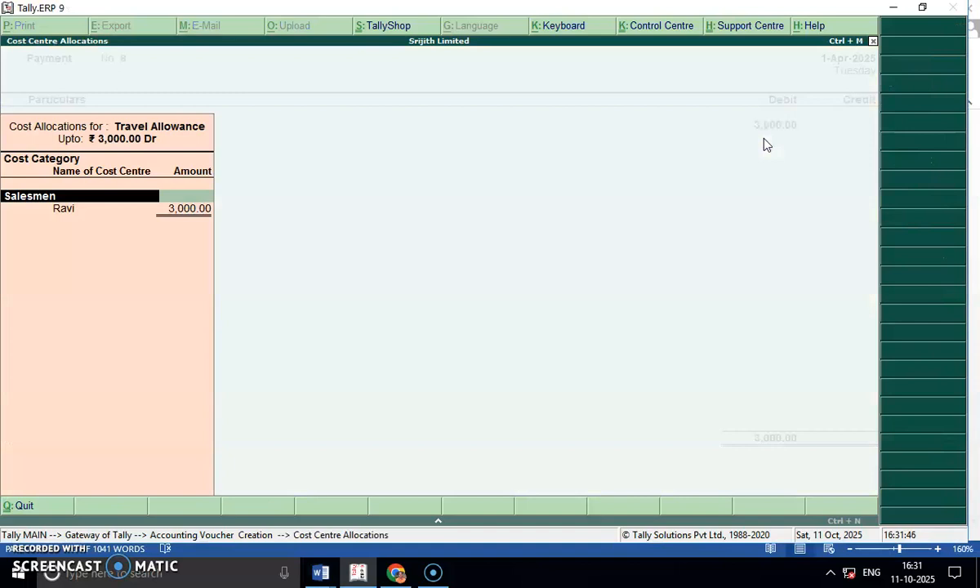
# - Keep the Salesmen category and allocate the ₹3,000 travel allowance to the salesman named in the 29th June transaction
pyautogui.write('Ra')
pyautogui.press('Down')
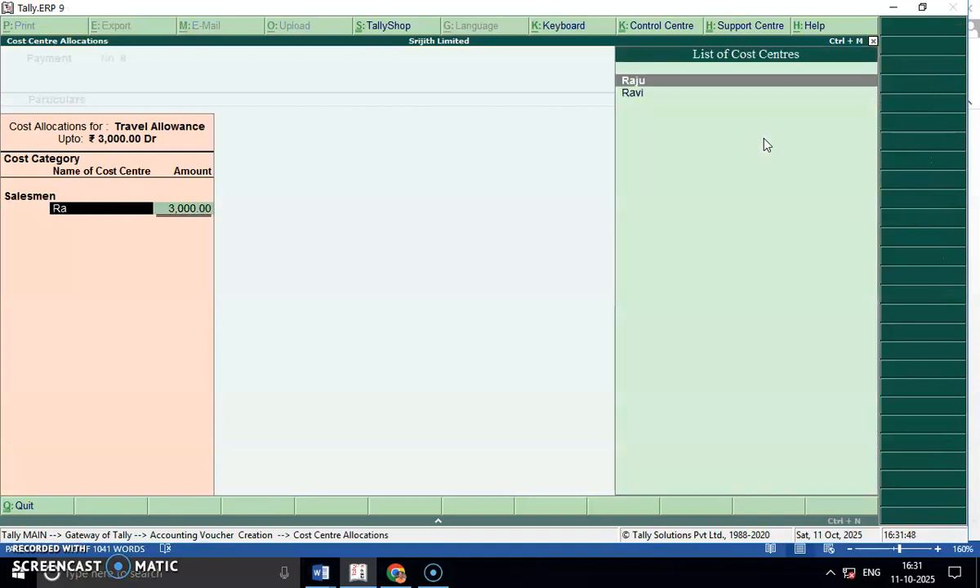
pyautogui.press('Return')
pyautogui.press('Return')
pyautogui.press('Return')
# - Credit Cash with ₹3,000 in the 29th June travel allowance voucher and save it
pyautogui.press('Return')
pyautogui.press('Return')
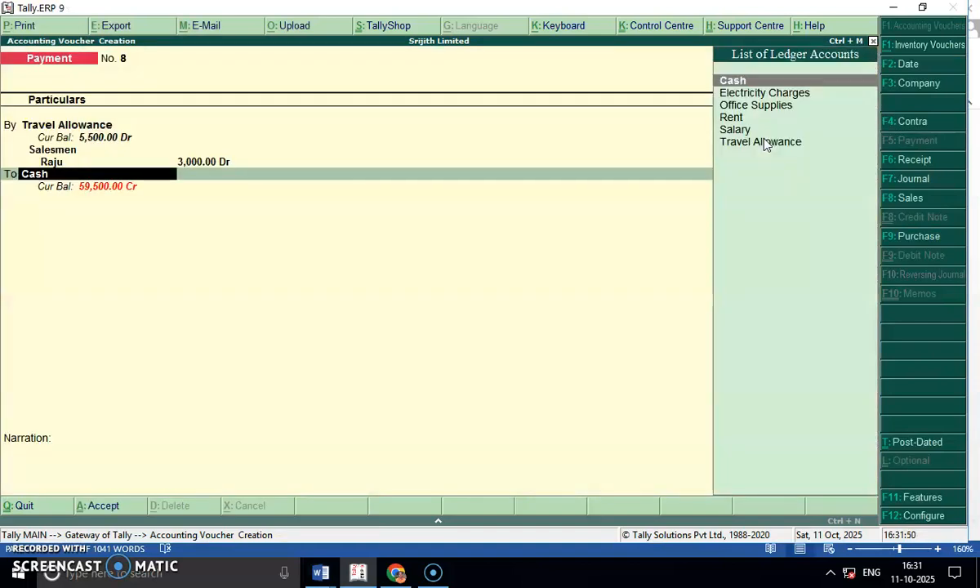
pyautogui.press('Return')
pyautogui.press('Return')
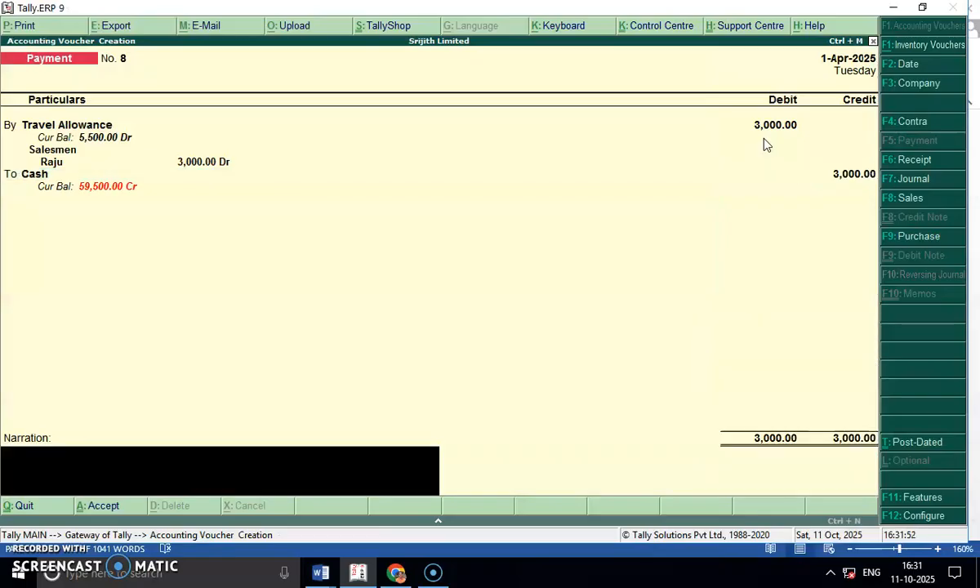
pyautogui.press('Return')
pyautogui.press('Return')
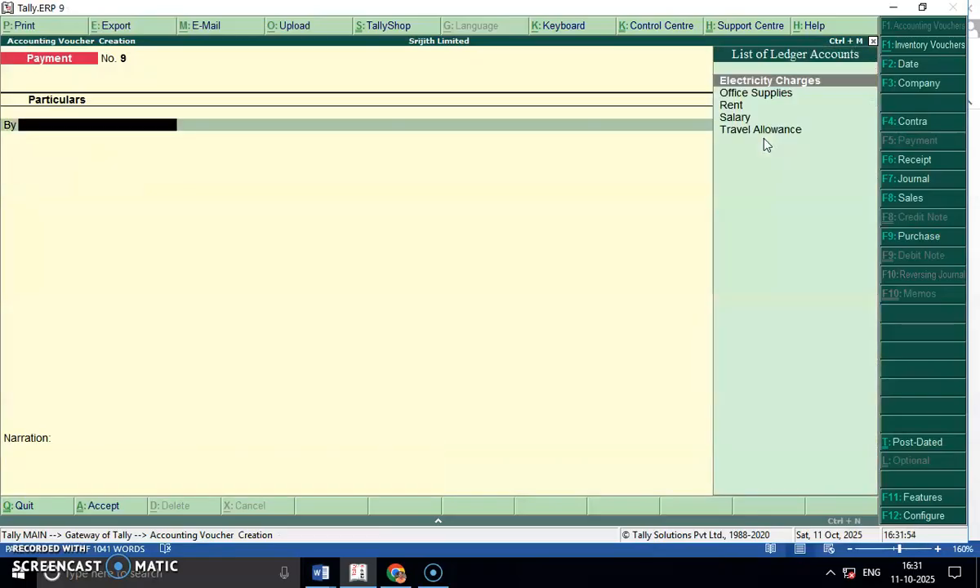
# - Review question 3 in Word by highlighting all its text, and switch back to Tally.ERP 9
pyautogui.hotkey('alt', 'Tab')
pyautogui.click(377, 342)
pyautogui.moveTo(143, 176); pyautogui.dragTo(580, 367)
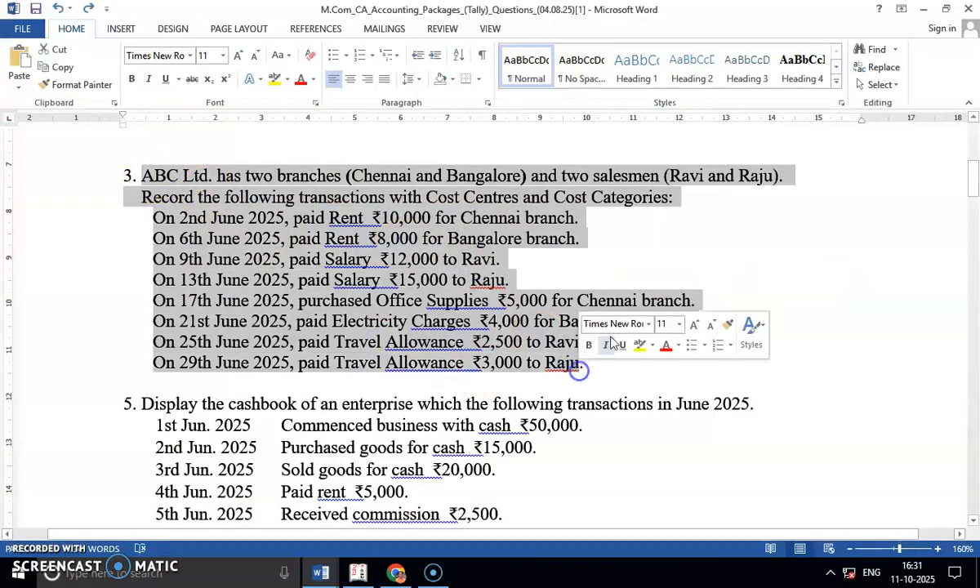
pyautogui.hotkey('alt', 'Tab')
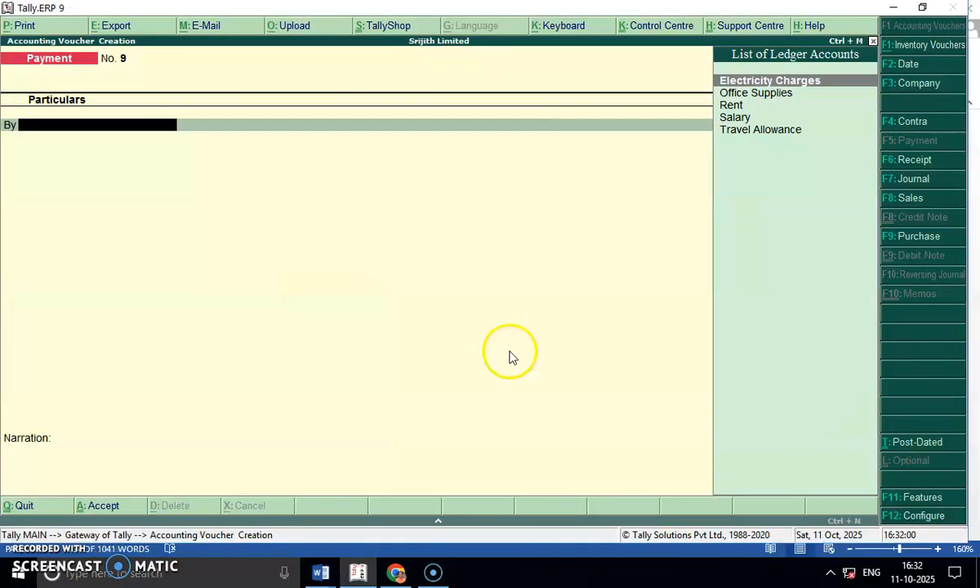
# - Leave the blank payment voucher and bring up the Display options for Srijith Limited's reports
pyautogui.press('Escape')
pyautogui.press('y')
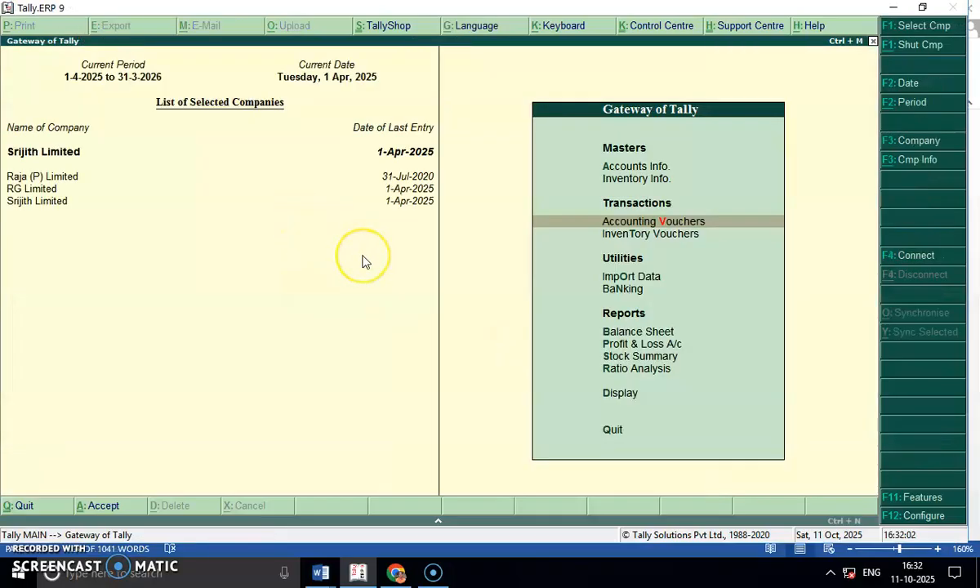
pyautogui.press('Down')
pyautogui.press('Down')
pyautogui.press('Down')
pyautogui.press('Down')
pyautogui.press('Down')
pyautogui.press('Down')
pyautogui.press('Down')
pyautogui.press('Down')
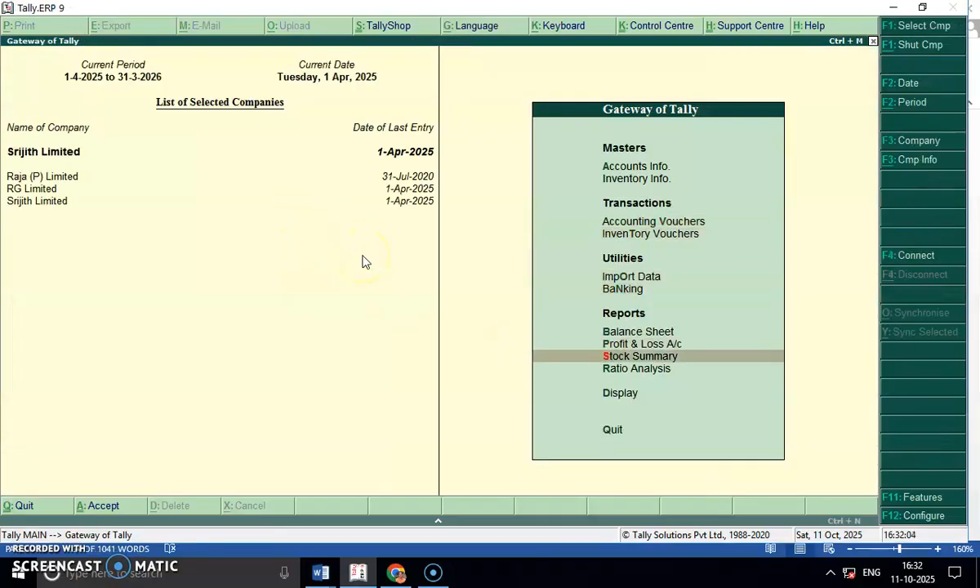
pyautogui.press('Return')
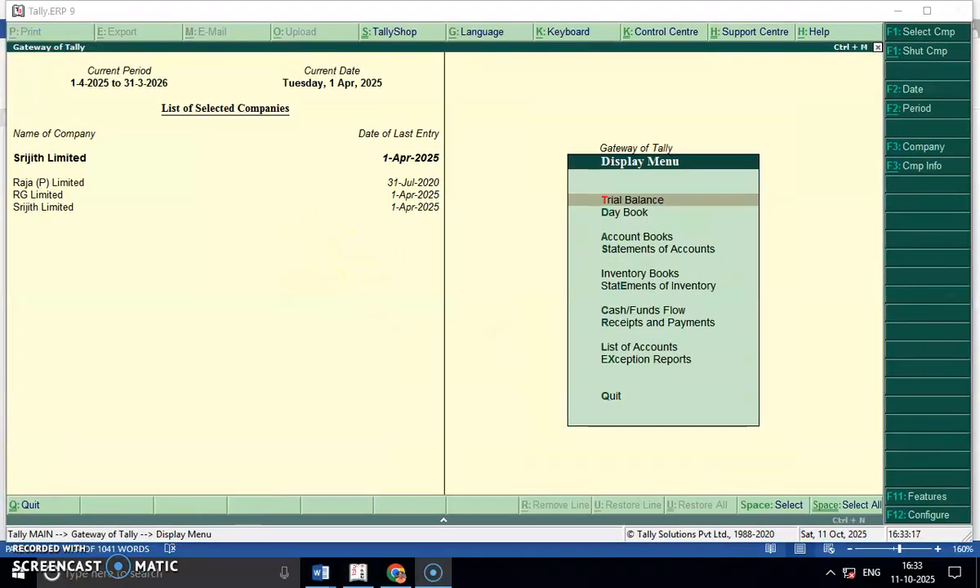
# - Display the Category Summary for cost centres from the Statements of Accounts
pyautogui.click(680, 249)
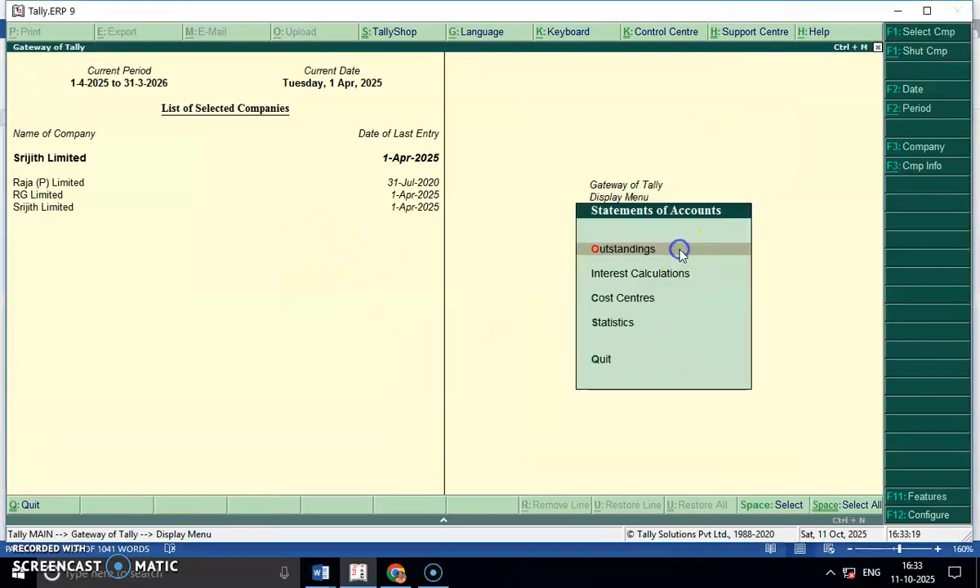
pyautogui.press('c')
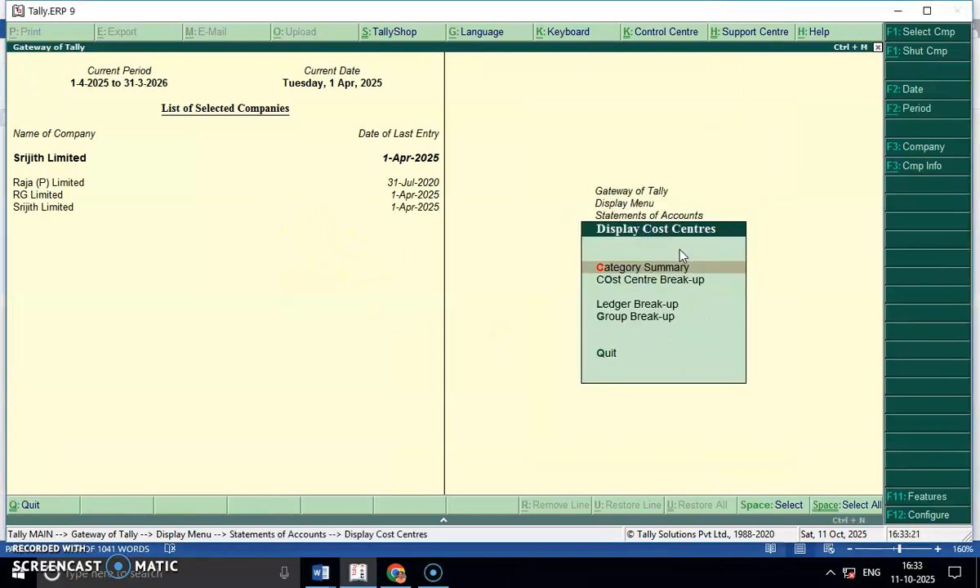
pyautogui.press('Return')
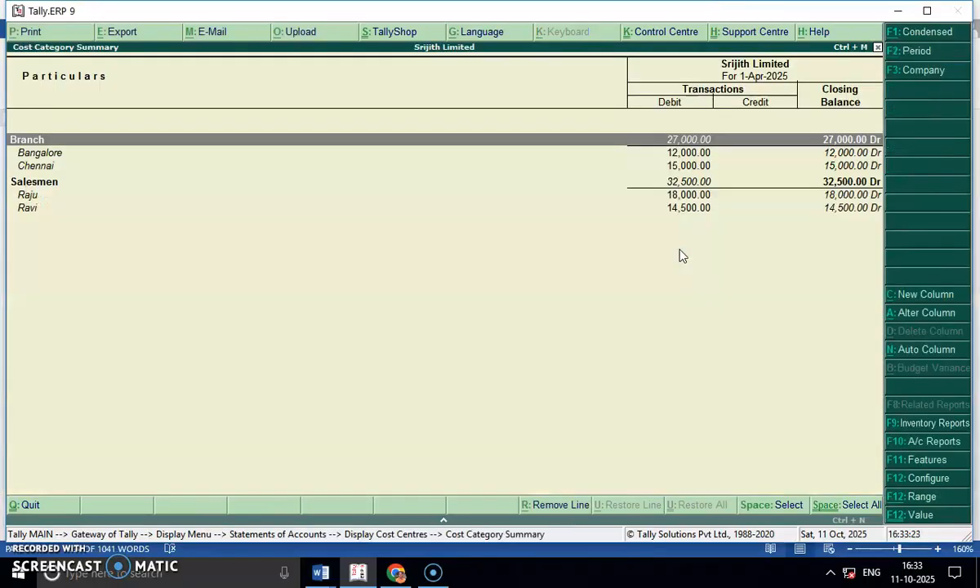